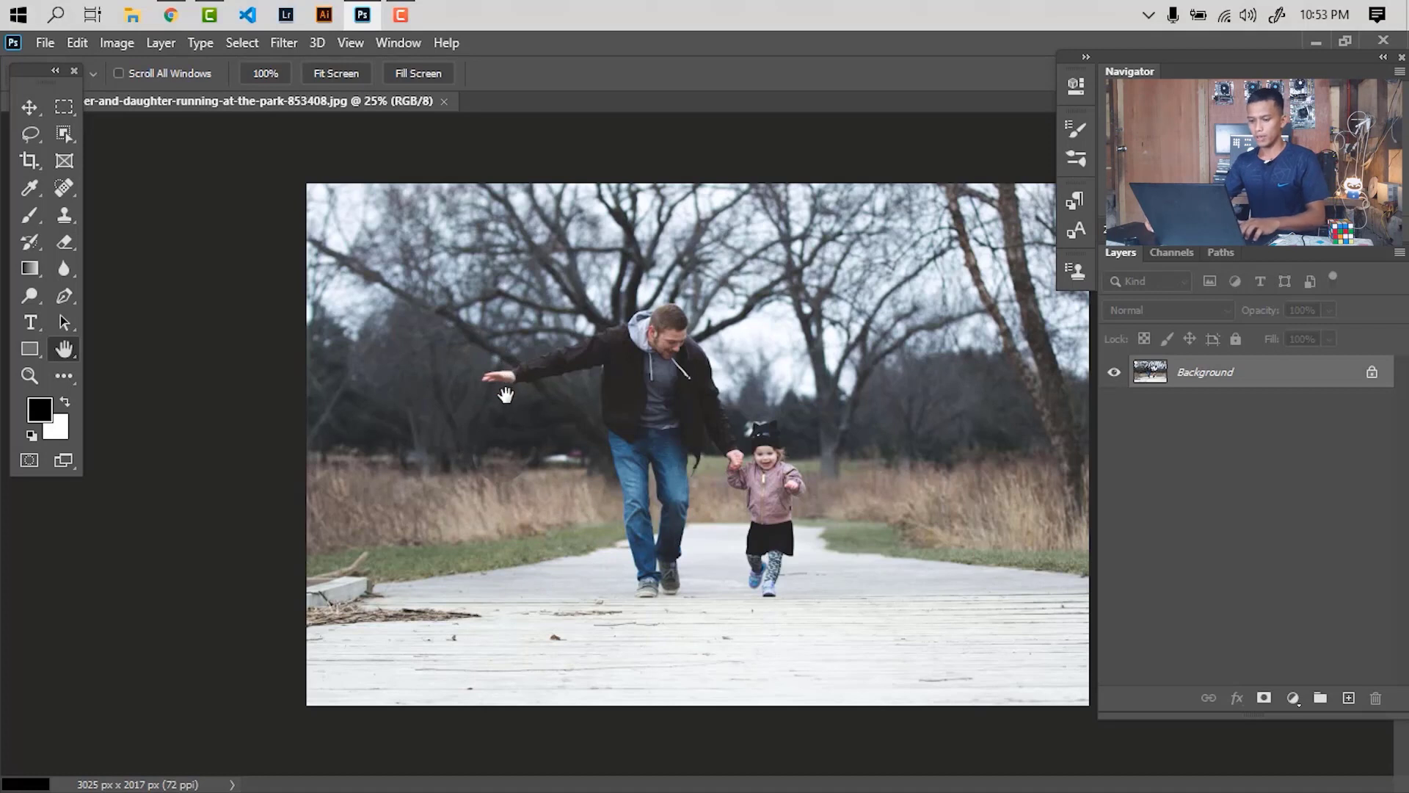
Switch to full-screen mode with the menu bar and duplicate the Background layer.
key("f")
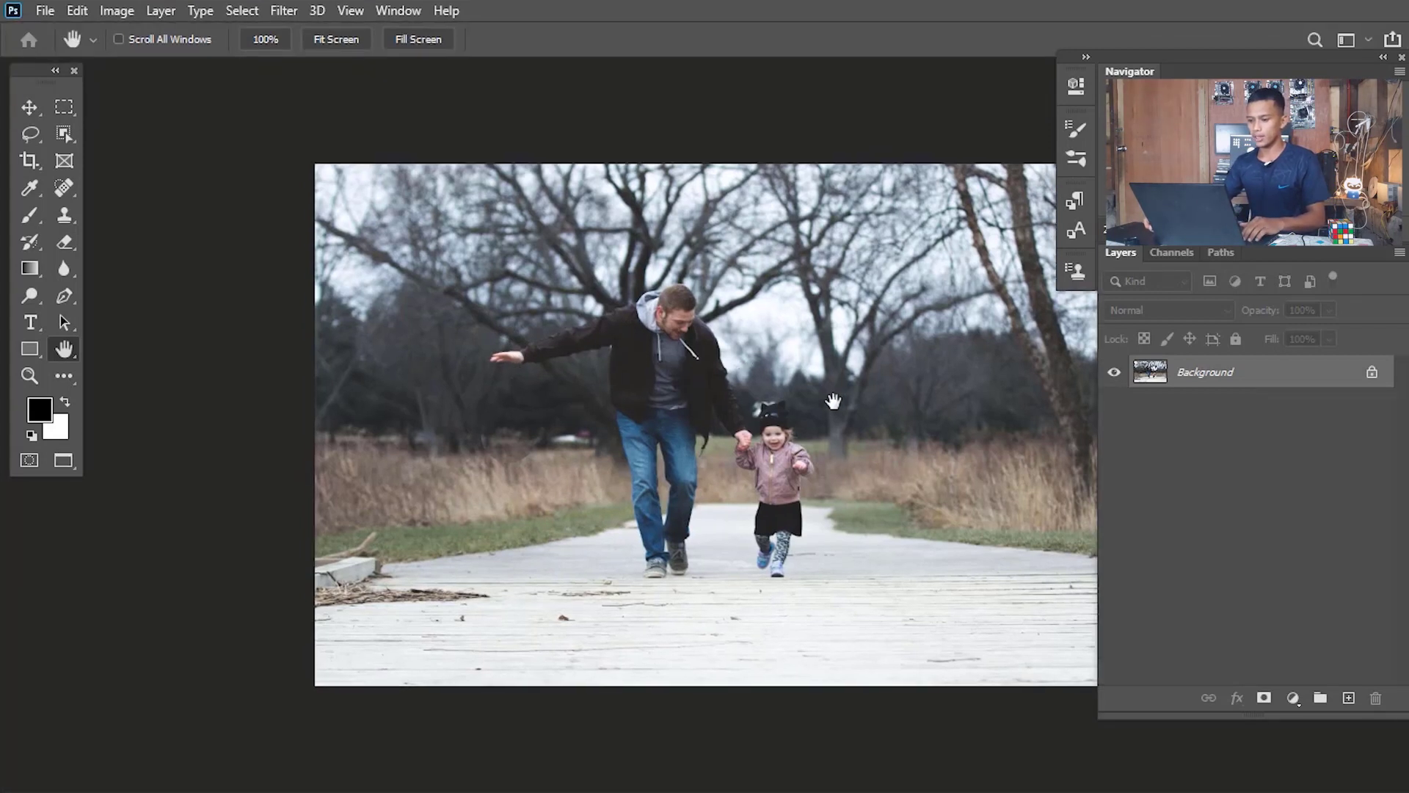
left_click_drag(833, 400, 596, 380)
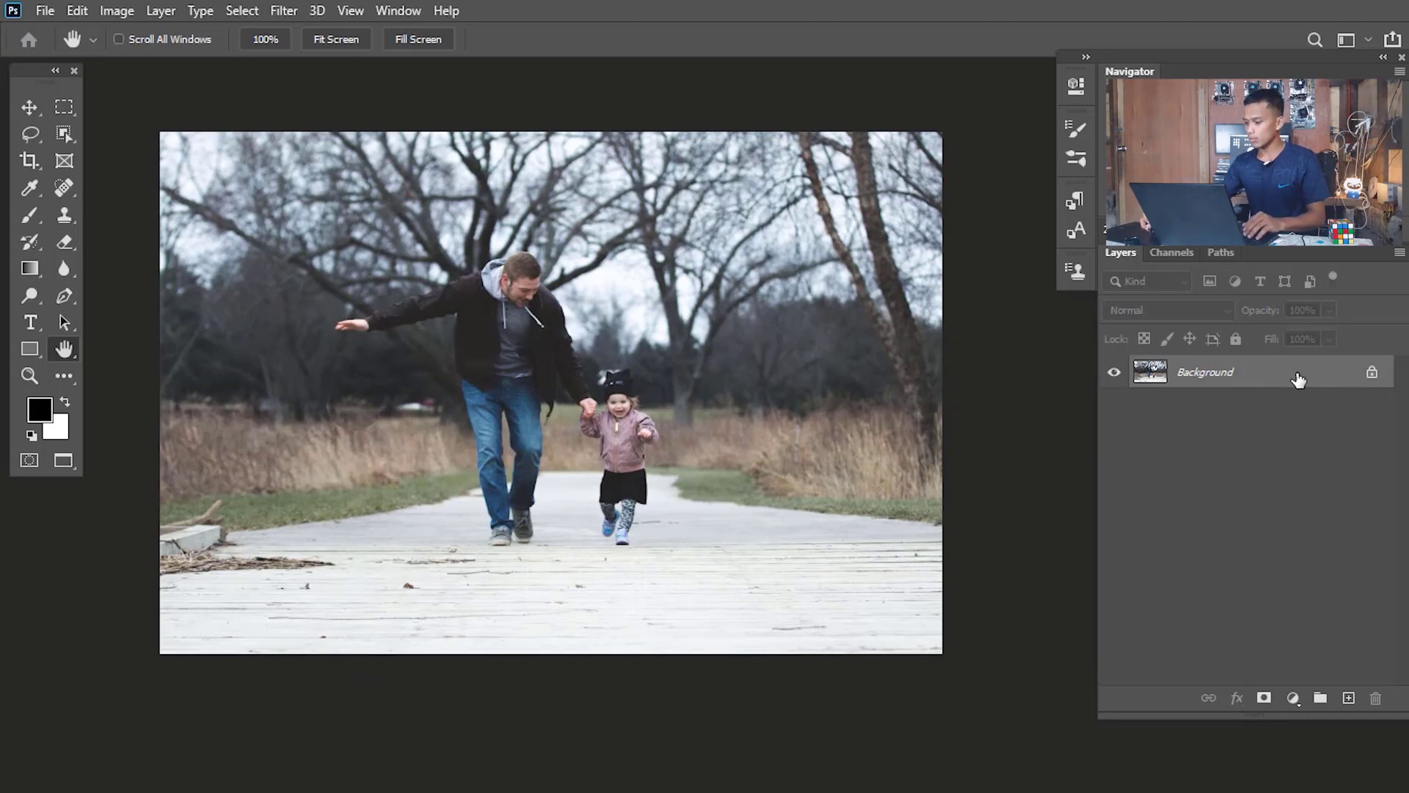
left_click_drag(1299, 377, 1348, 697)
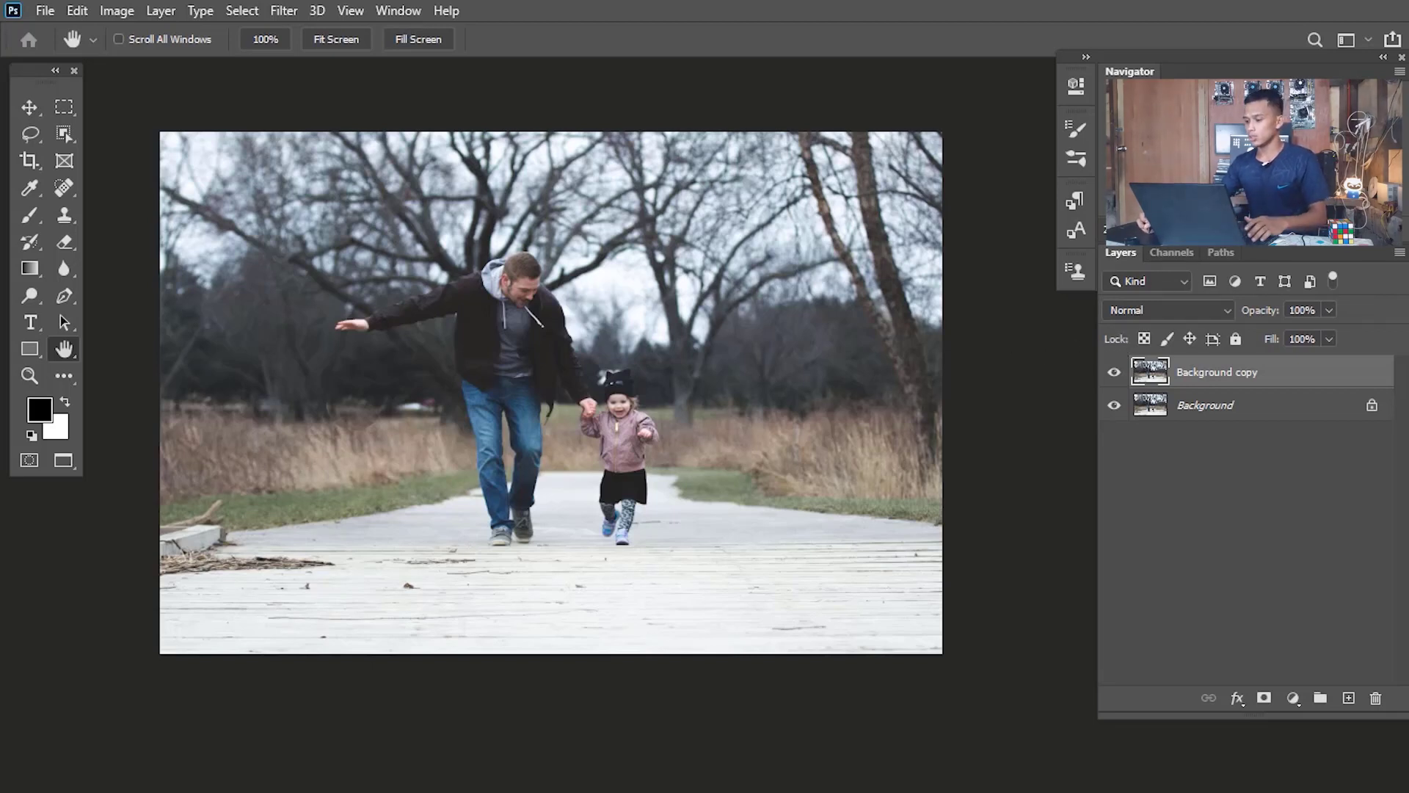
Show the image's channels, select only the Red channel, and return to the RGB composite.
left_click(1178, 253)
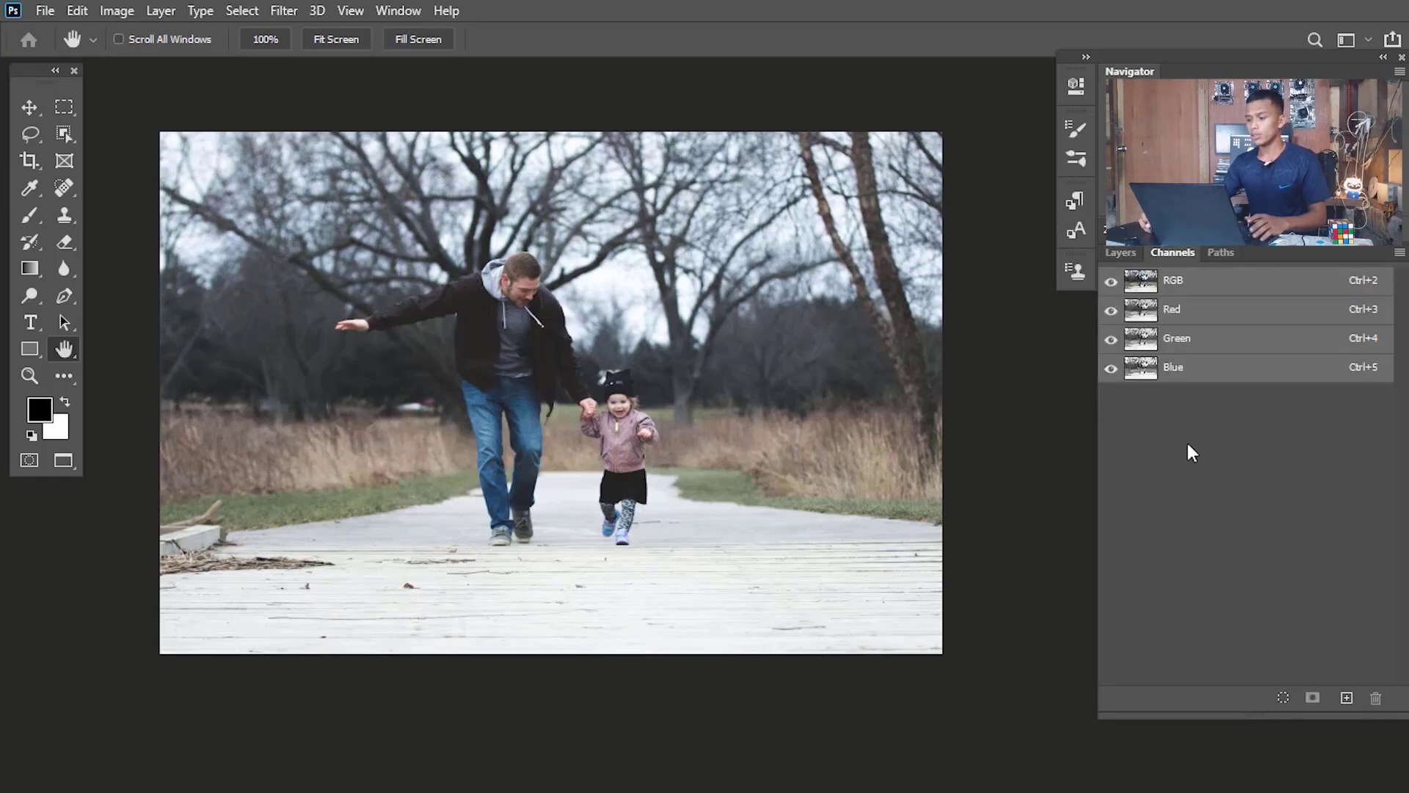
left_click(402, 11)
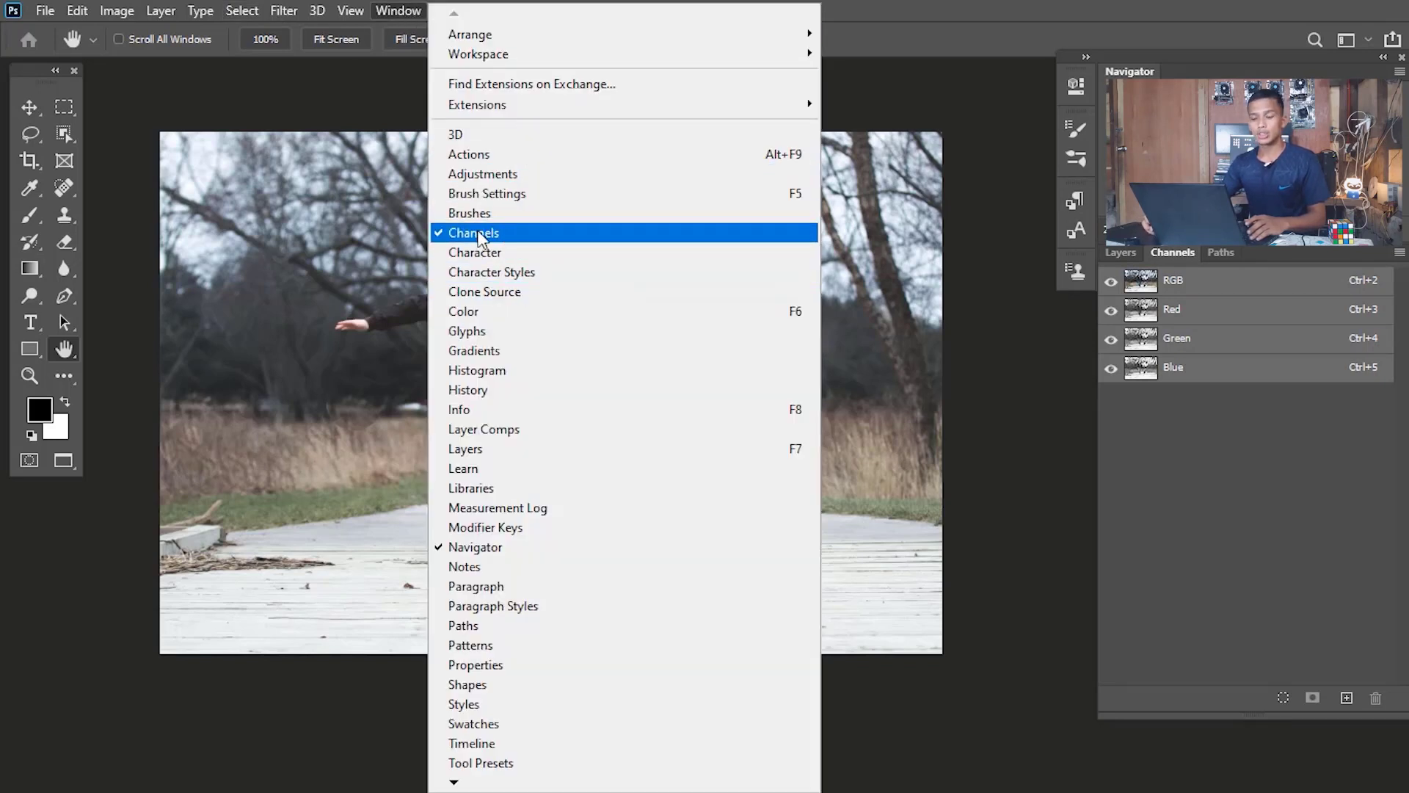
left_click(967, 44)
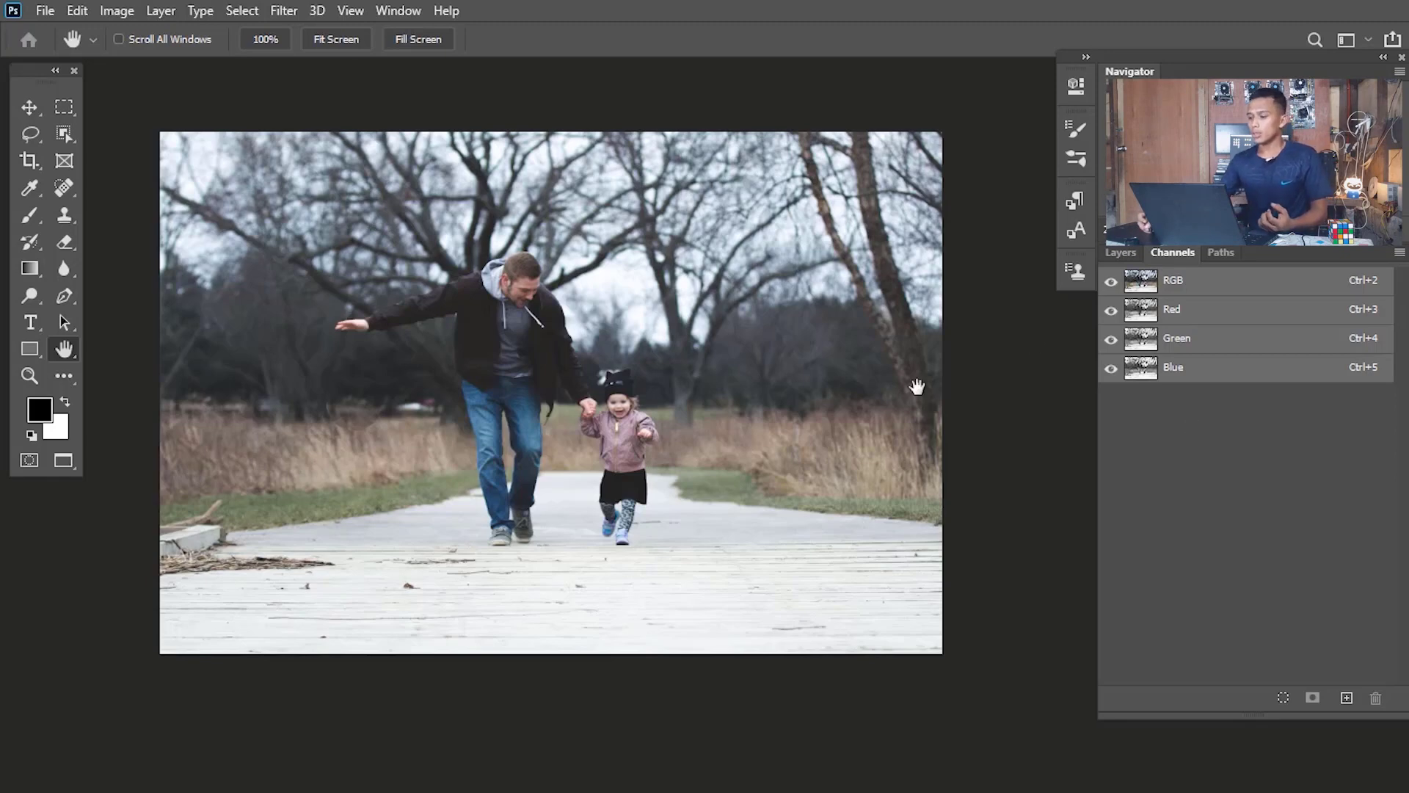
left_click(1236, 313)
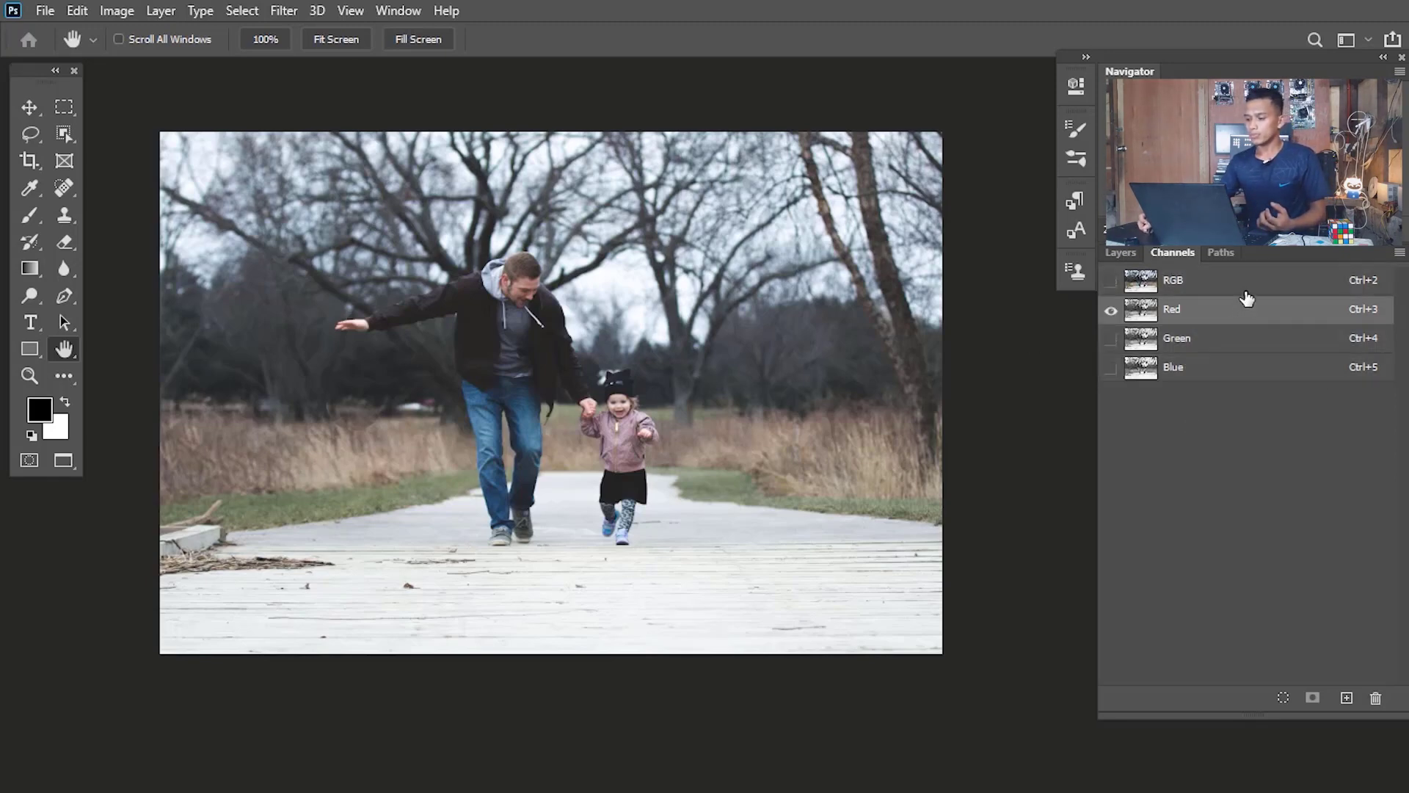
left_click(1245, 290)
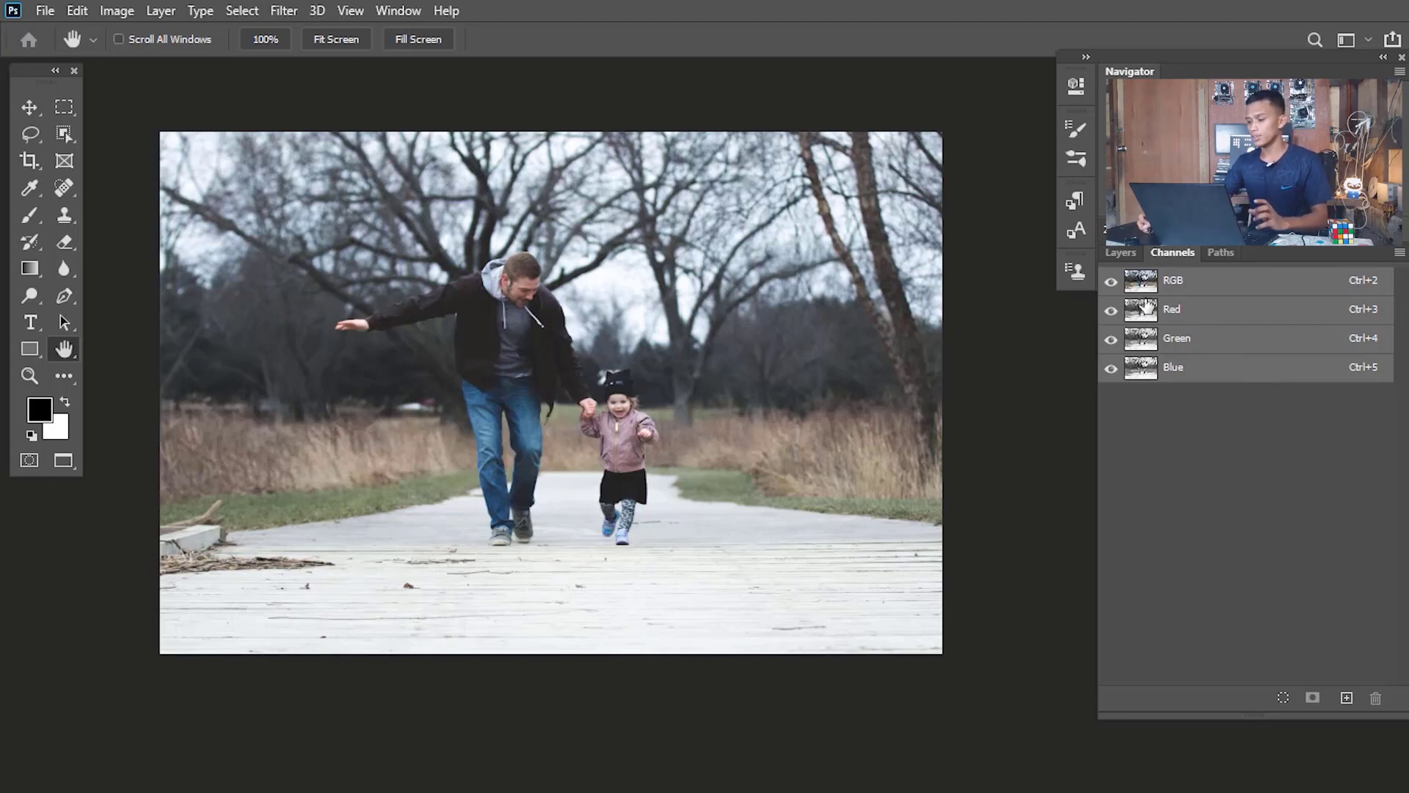
View the Red, Green and Blue channels individually to compare their grayscale tones, and restore the RGB composite view.
mouse_move(1107, 303)
left_mouse_down()
mouse_move(1108, 340)
mouse_move(1114, 292)
mouse_move(1116, 338)
mouse_move(1115, 309)
left_mouse_up()
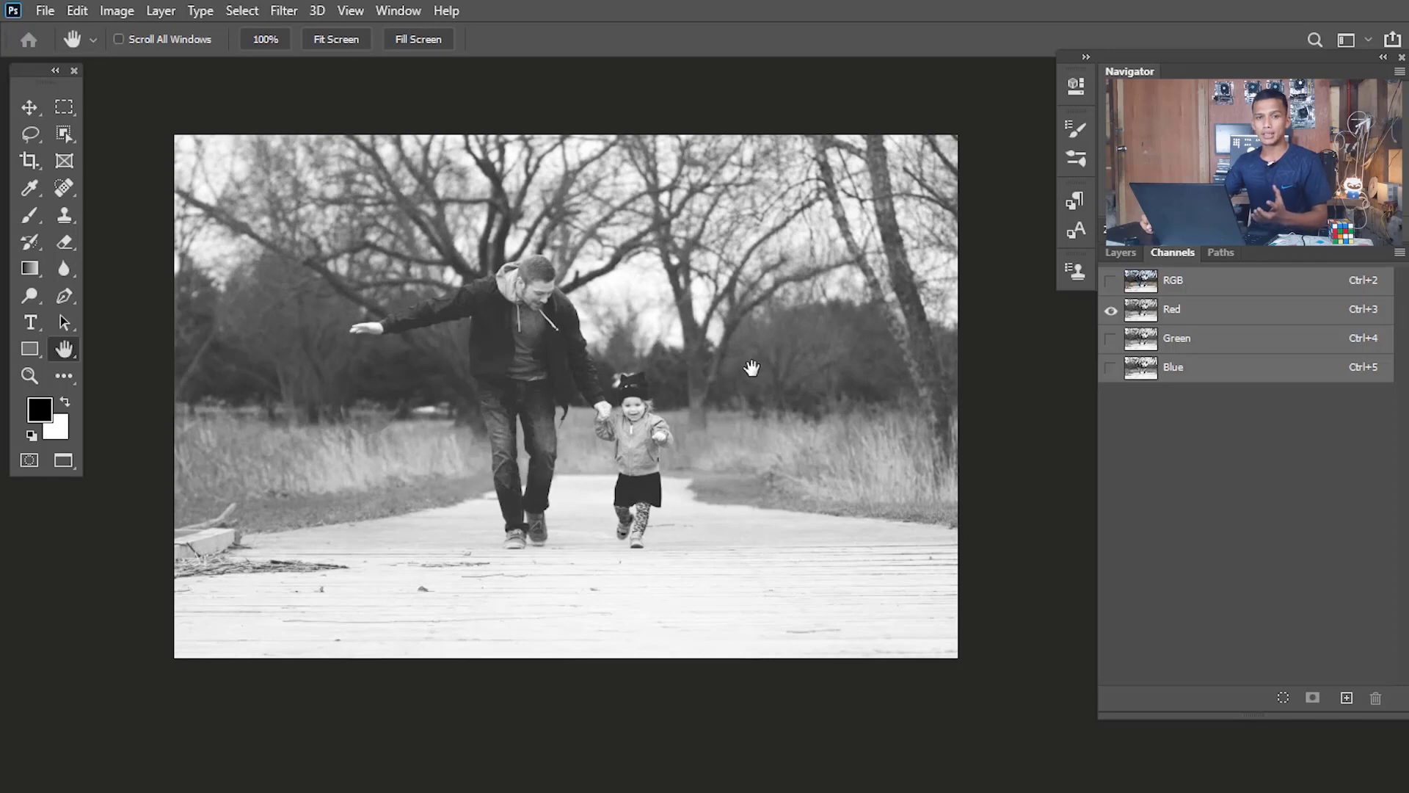
mouse_move(725, 382)
left_mouse_down()
mouse_move(730, 368)
mouse_move(712, 363)
left_mouse_up()
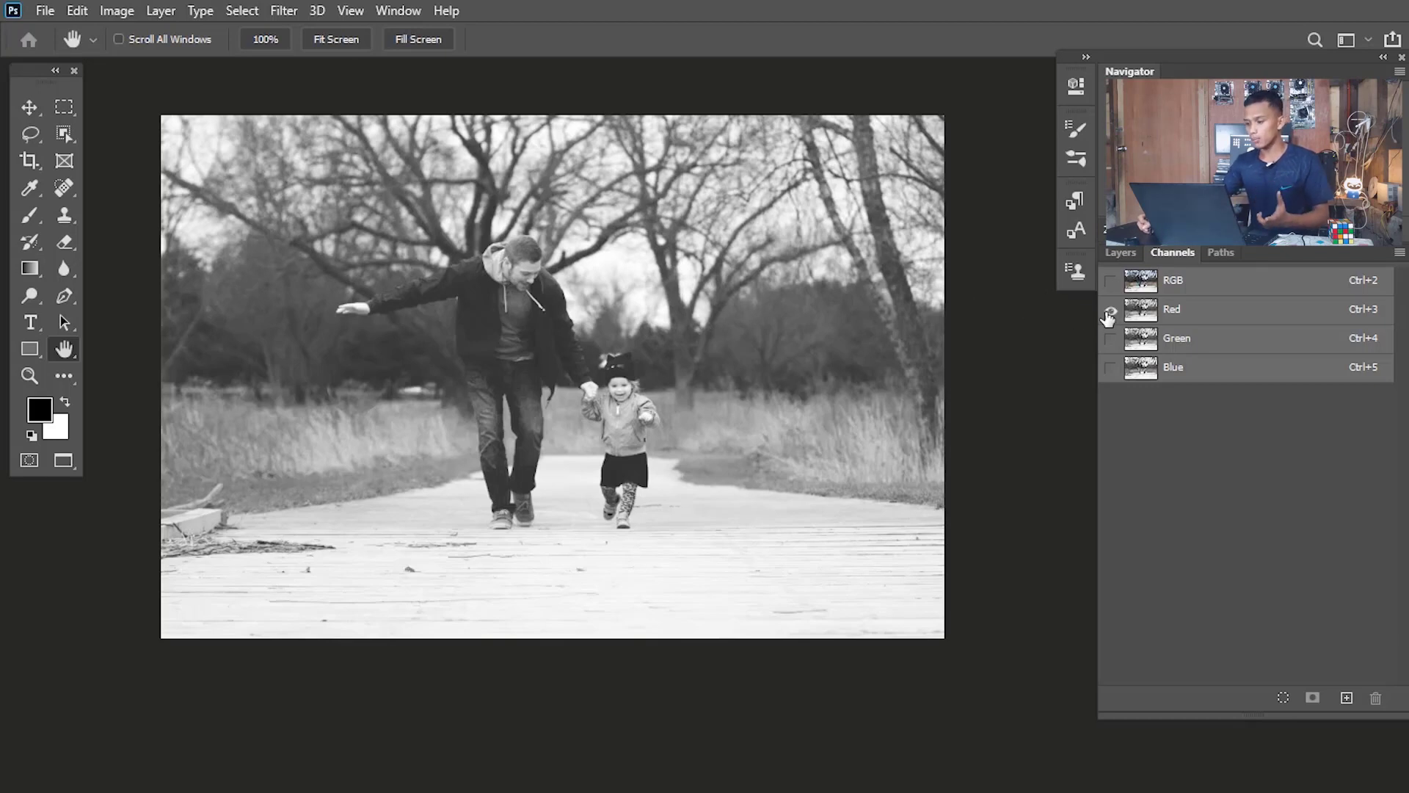
left_click(1110, 341)
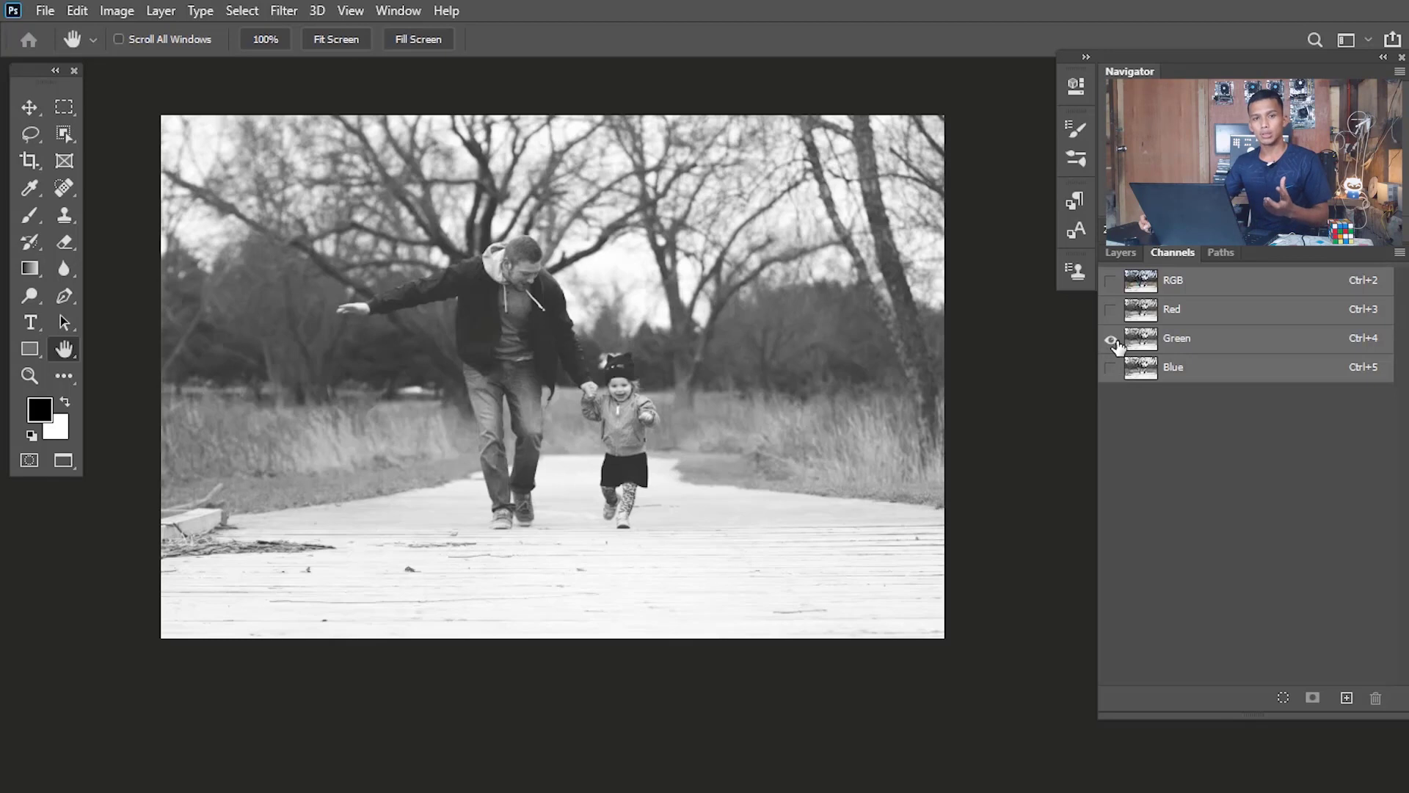
left_click(1111, 371)
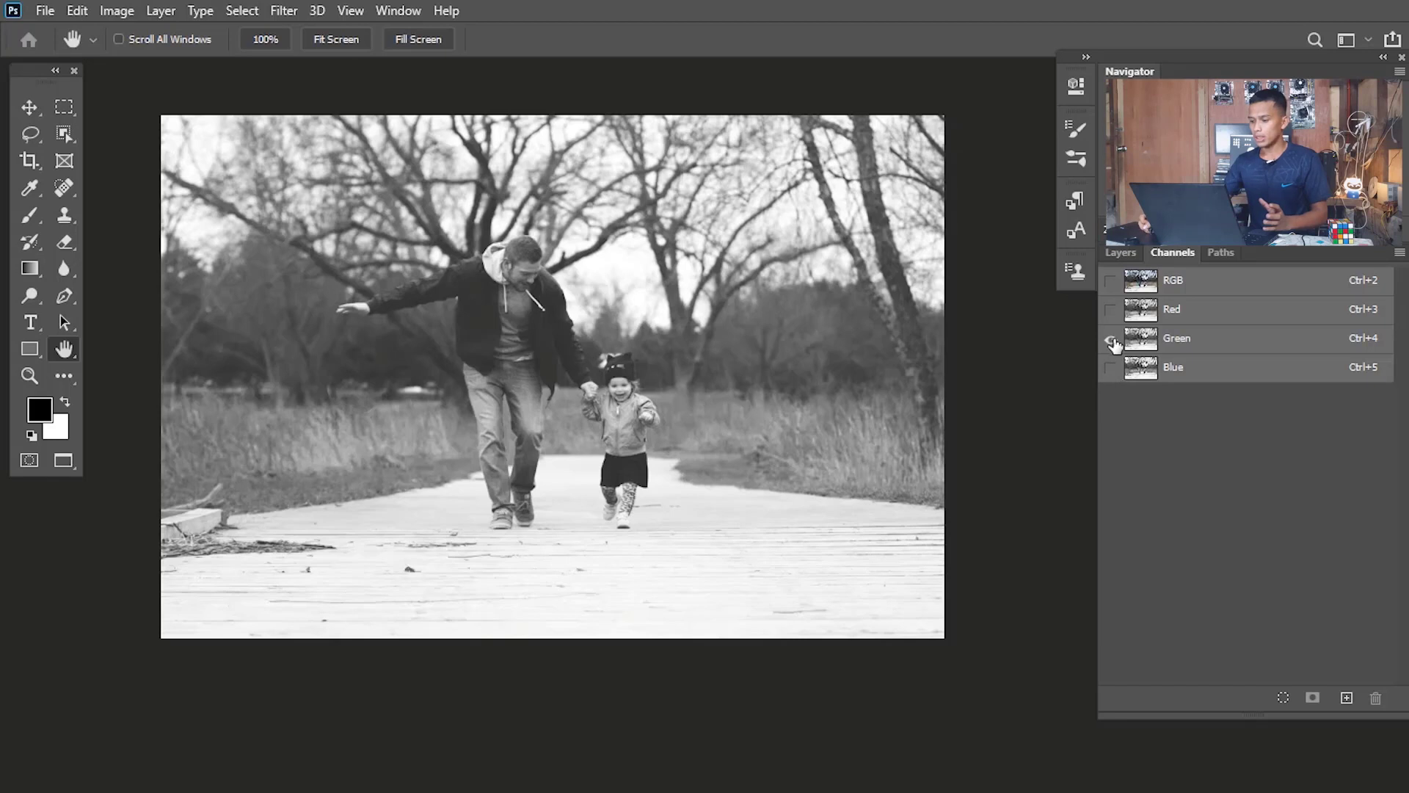
left_click(1112, 311)
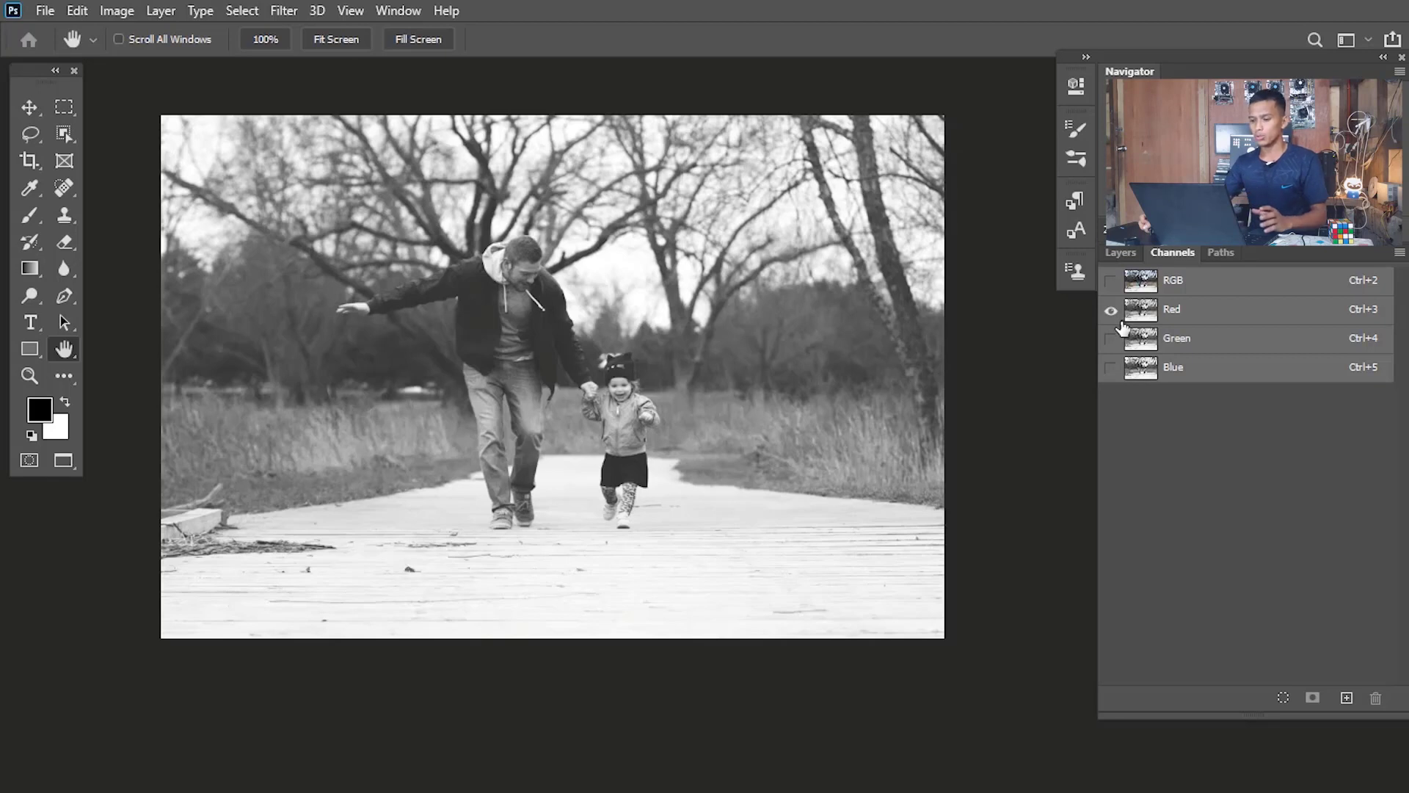
left_click(1114, 312)
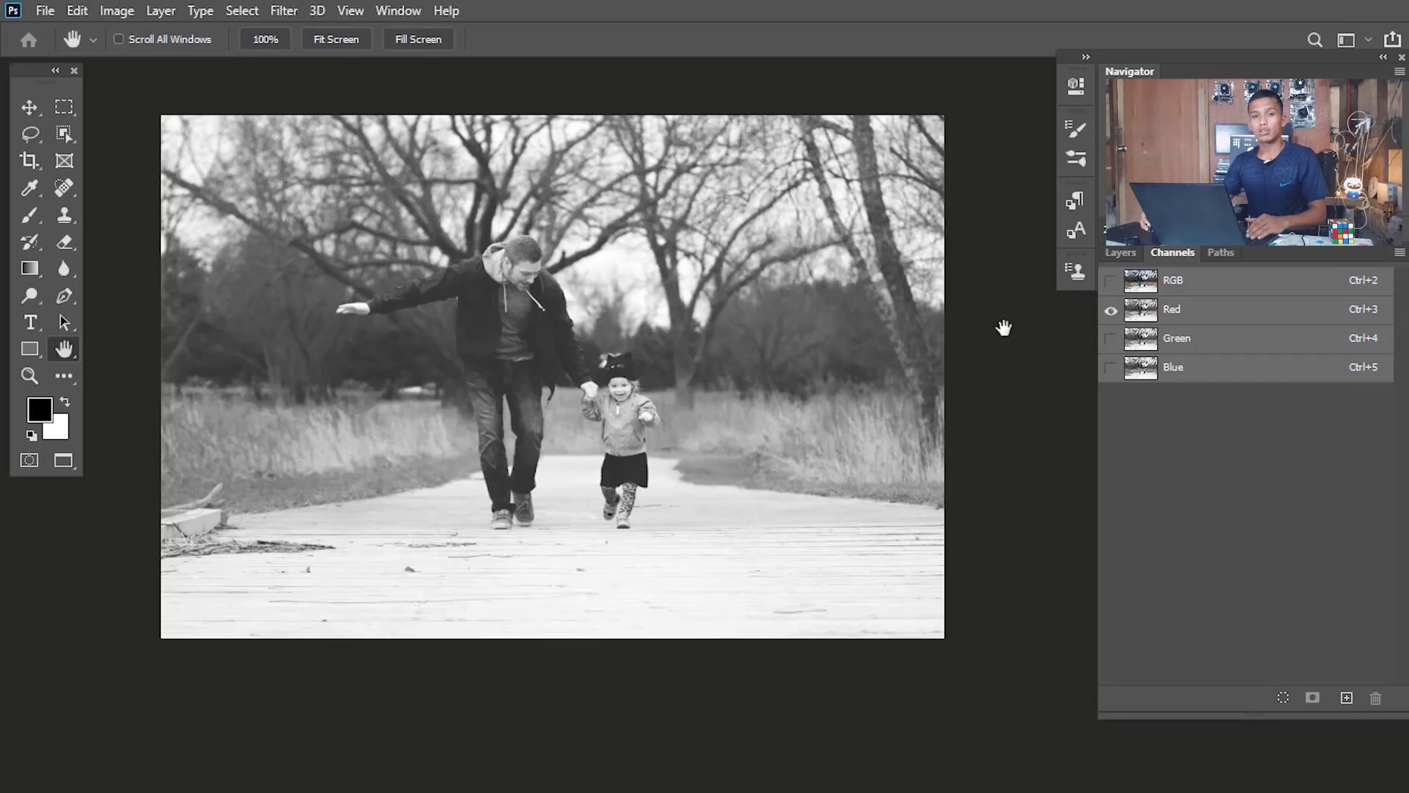
left_click(1110, 339)
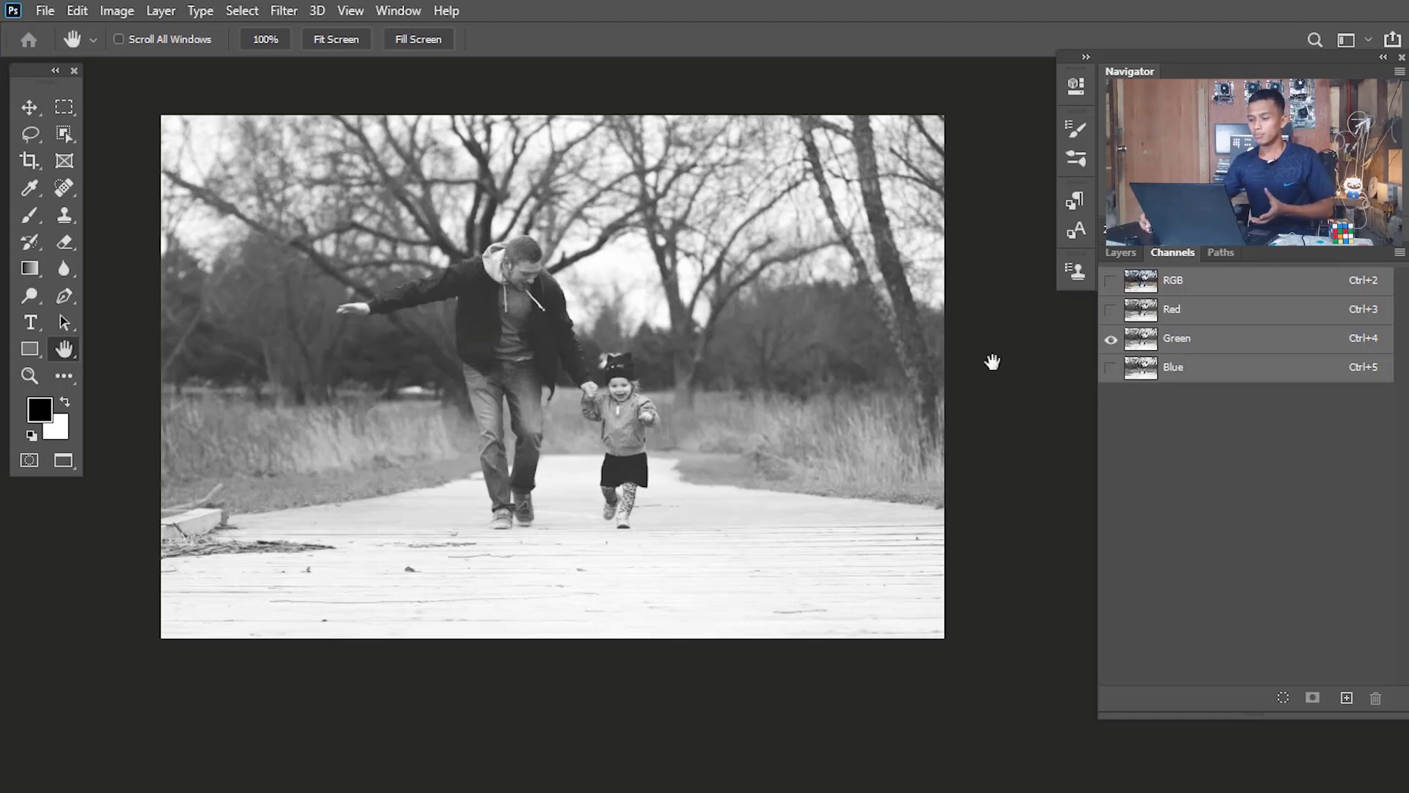
left_click(1110, 367)
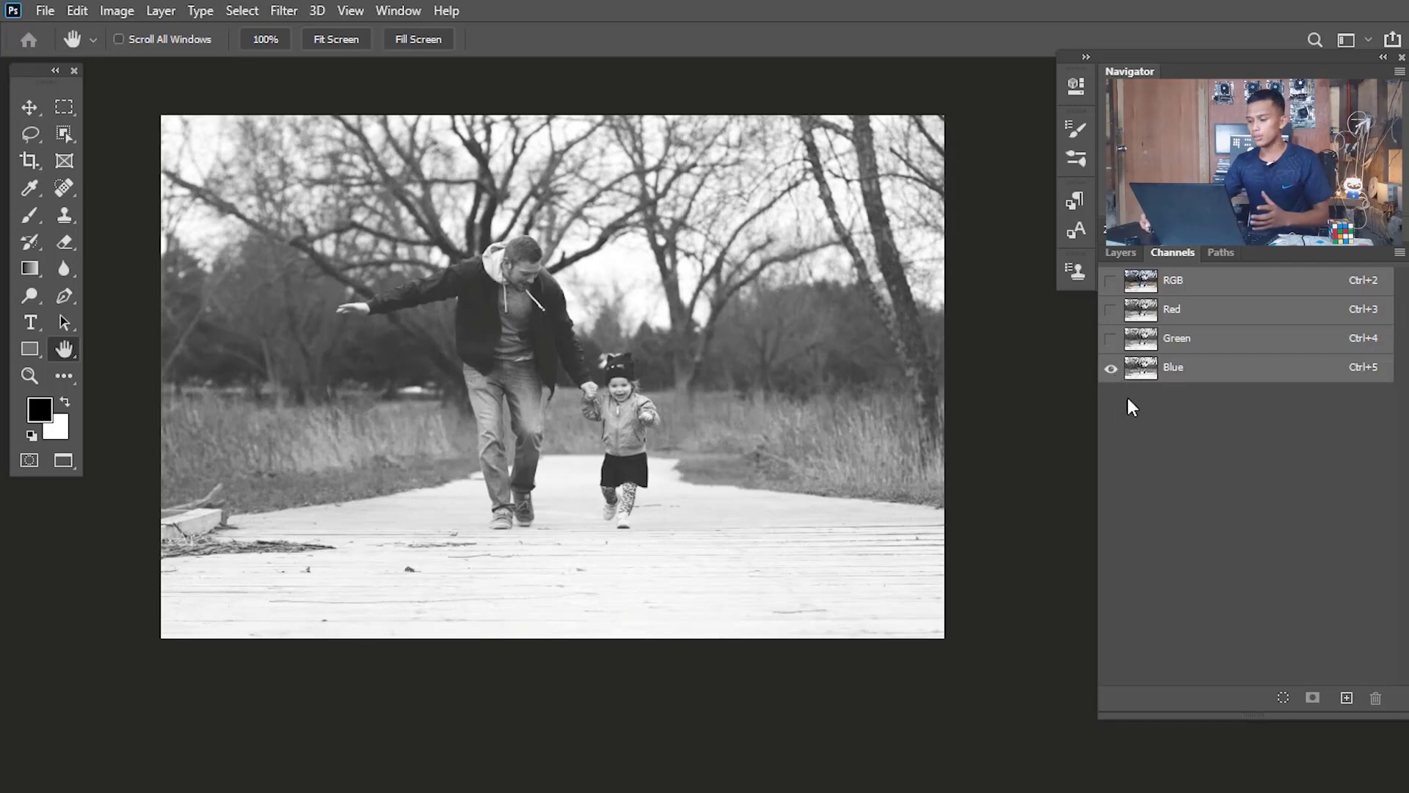
left_click(1139, 340)
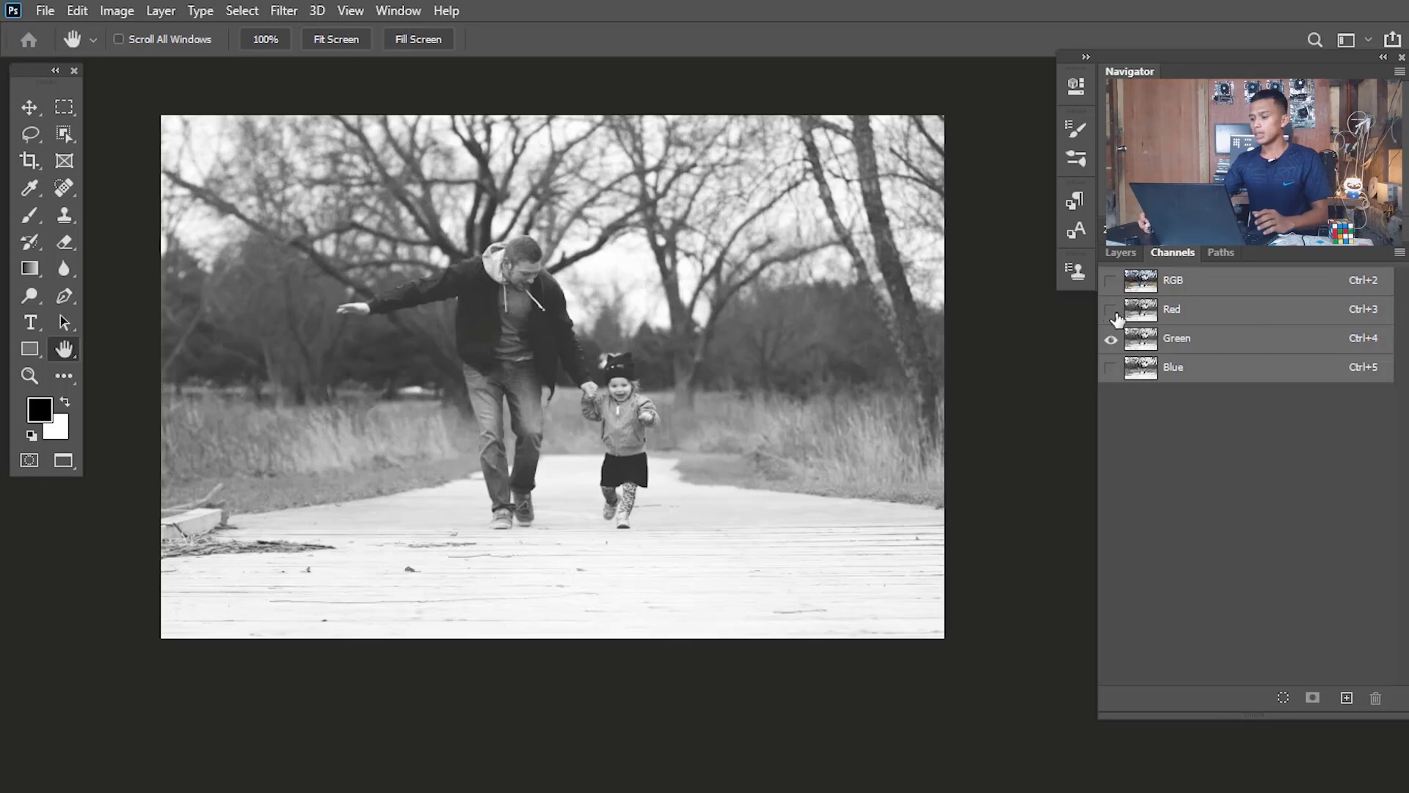
left_click(1111, 285)
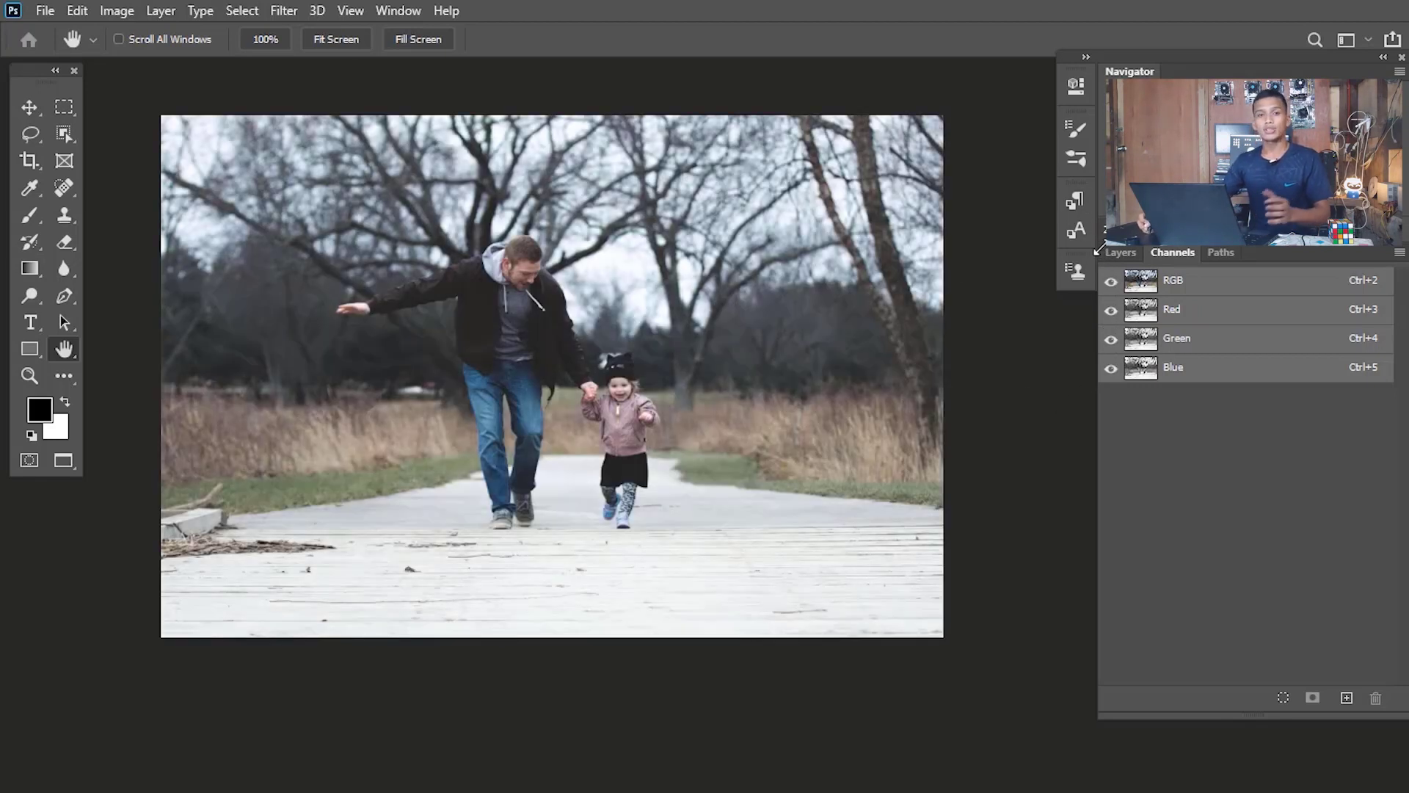
Add a Color Balance adjustment layer above Background copy, with Shadows at Cyan–Red -11 and Yellow–Blue +34.
left_click(1123, 254)
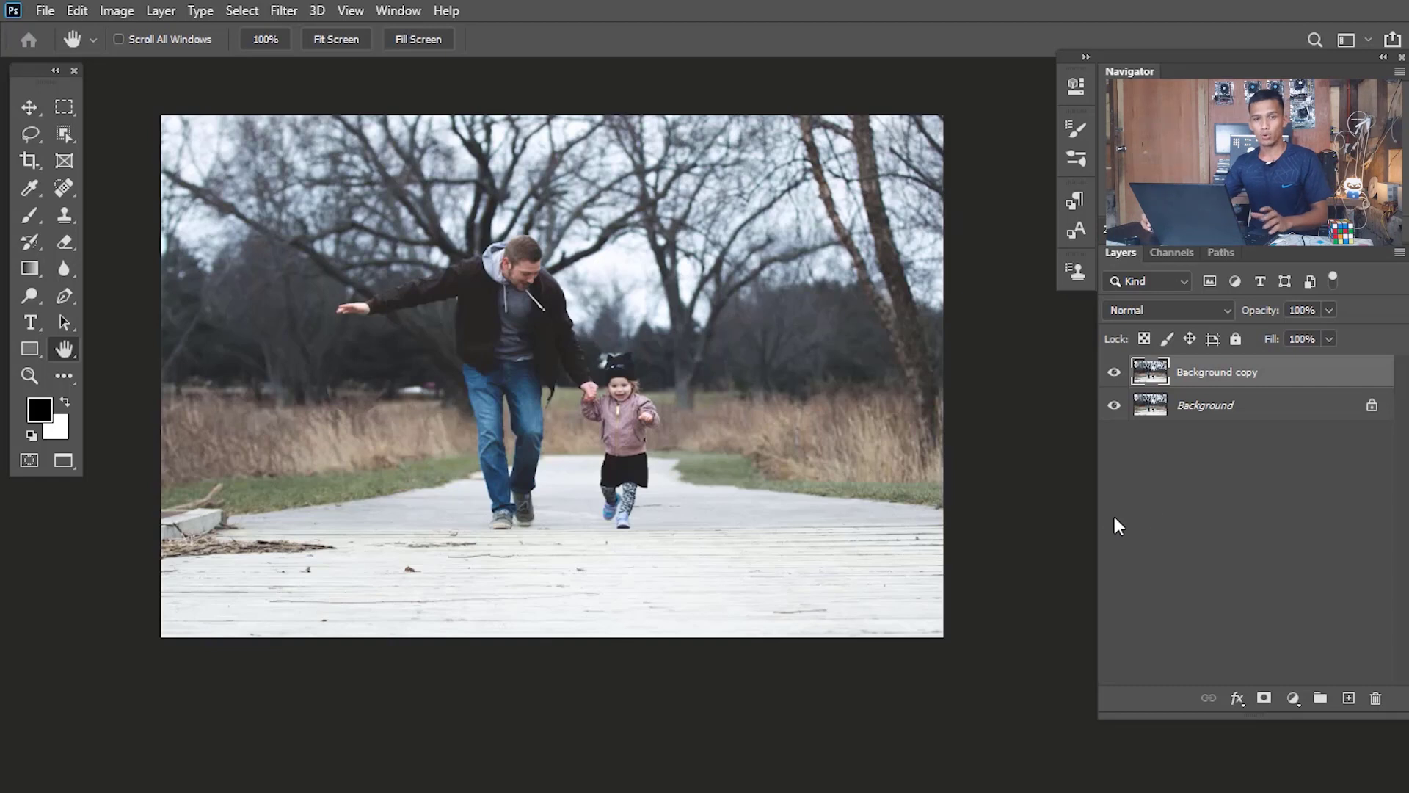
left_click(1293, 698)
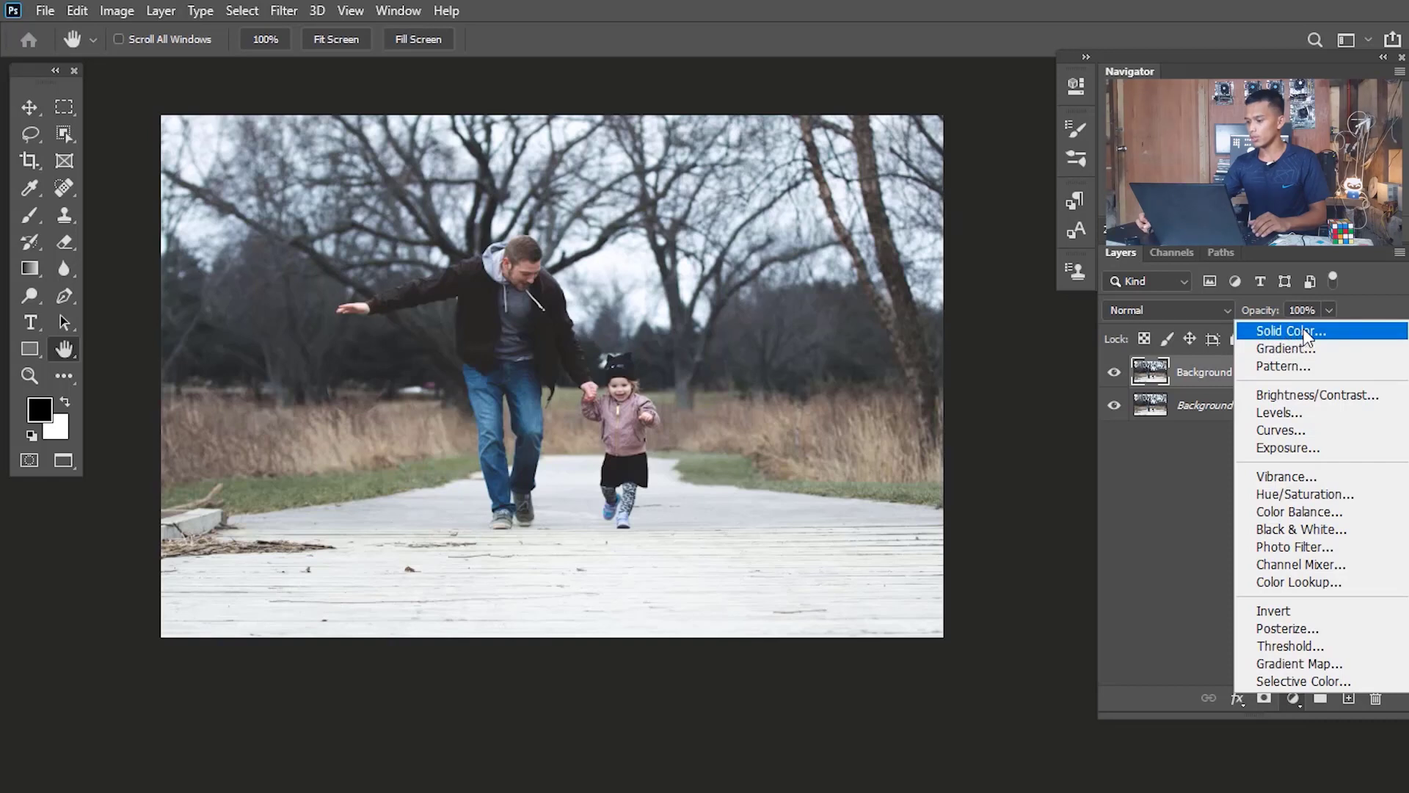
left_click(1279, 509)
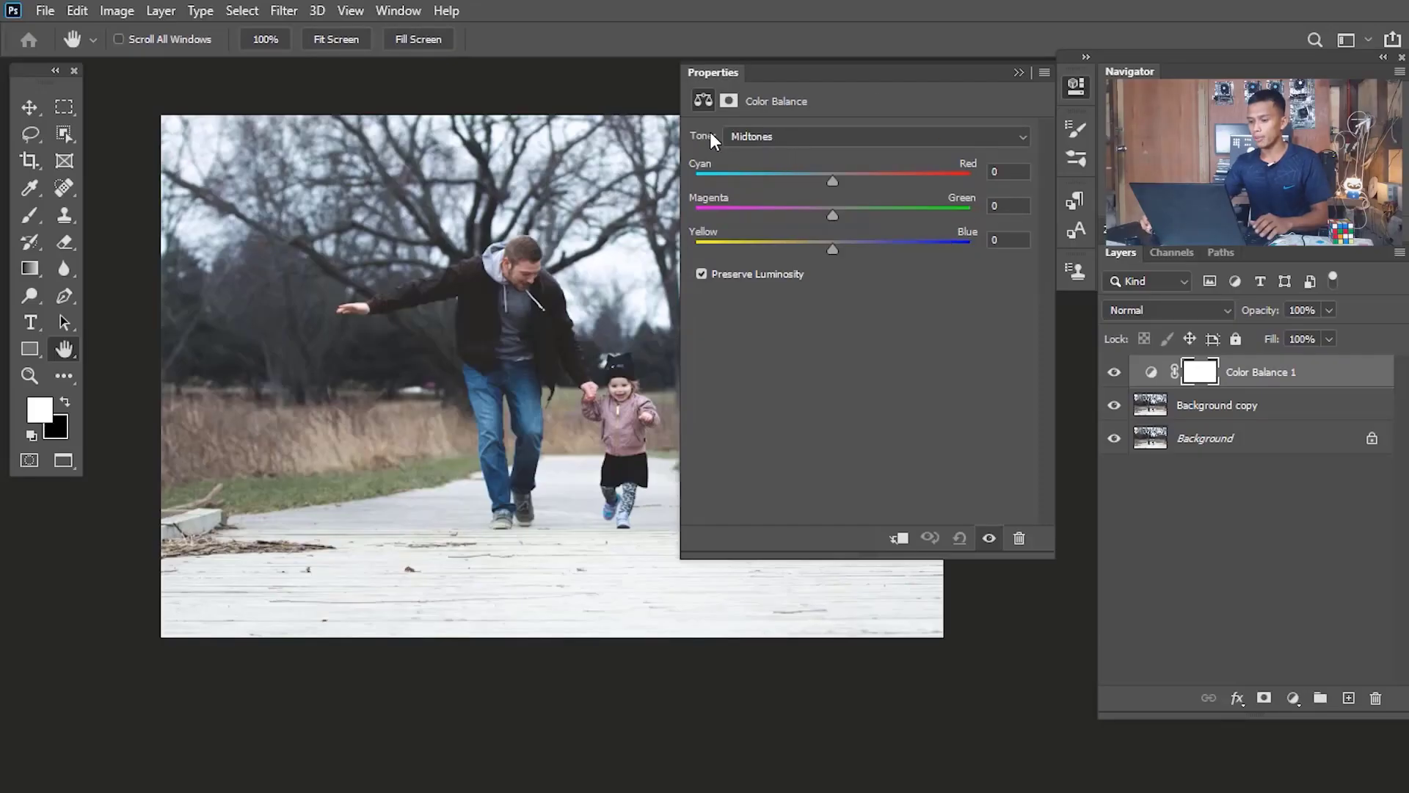
left_click(815, 137)
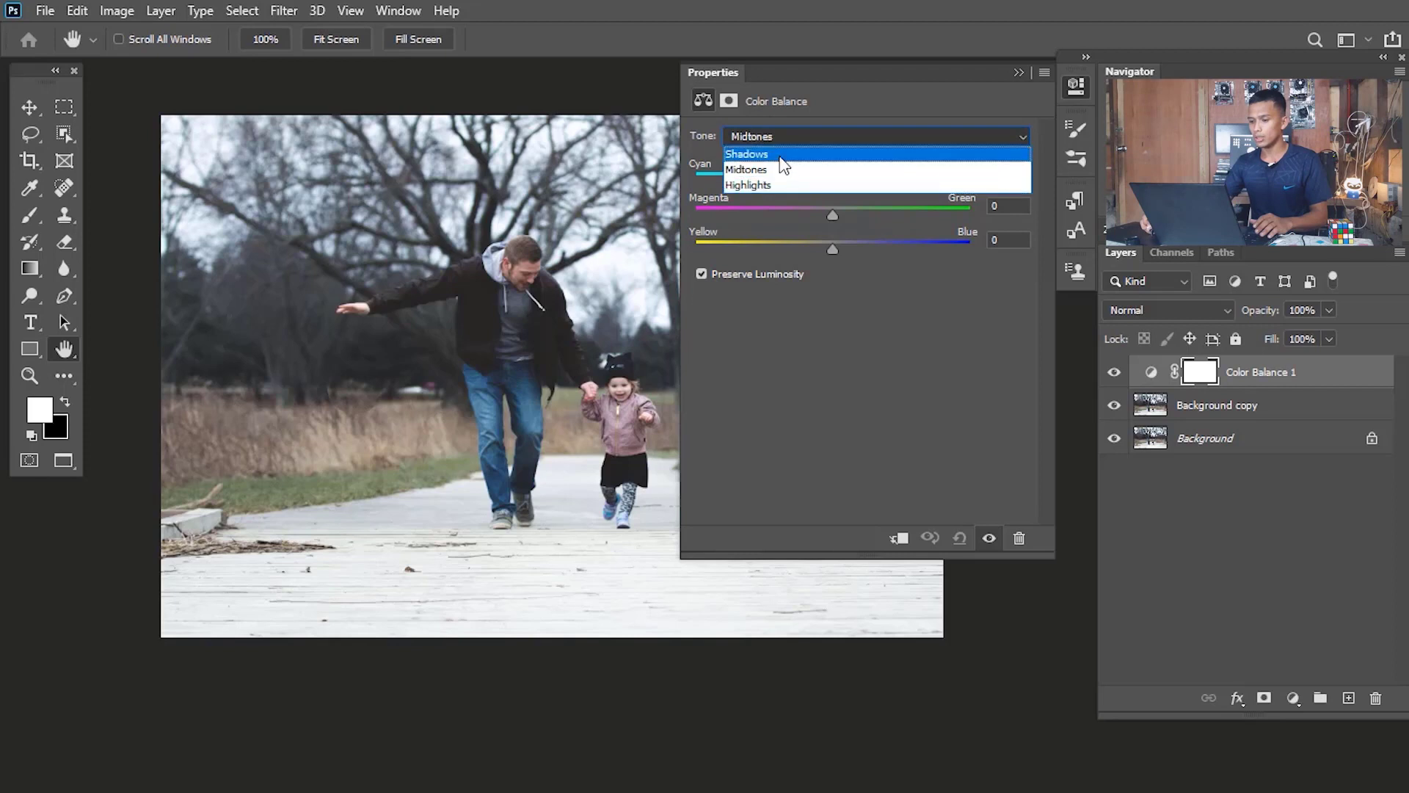
left_click(787, 154)
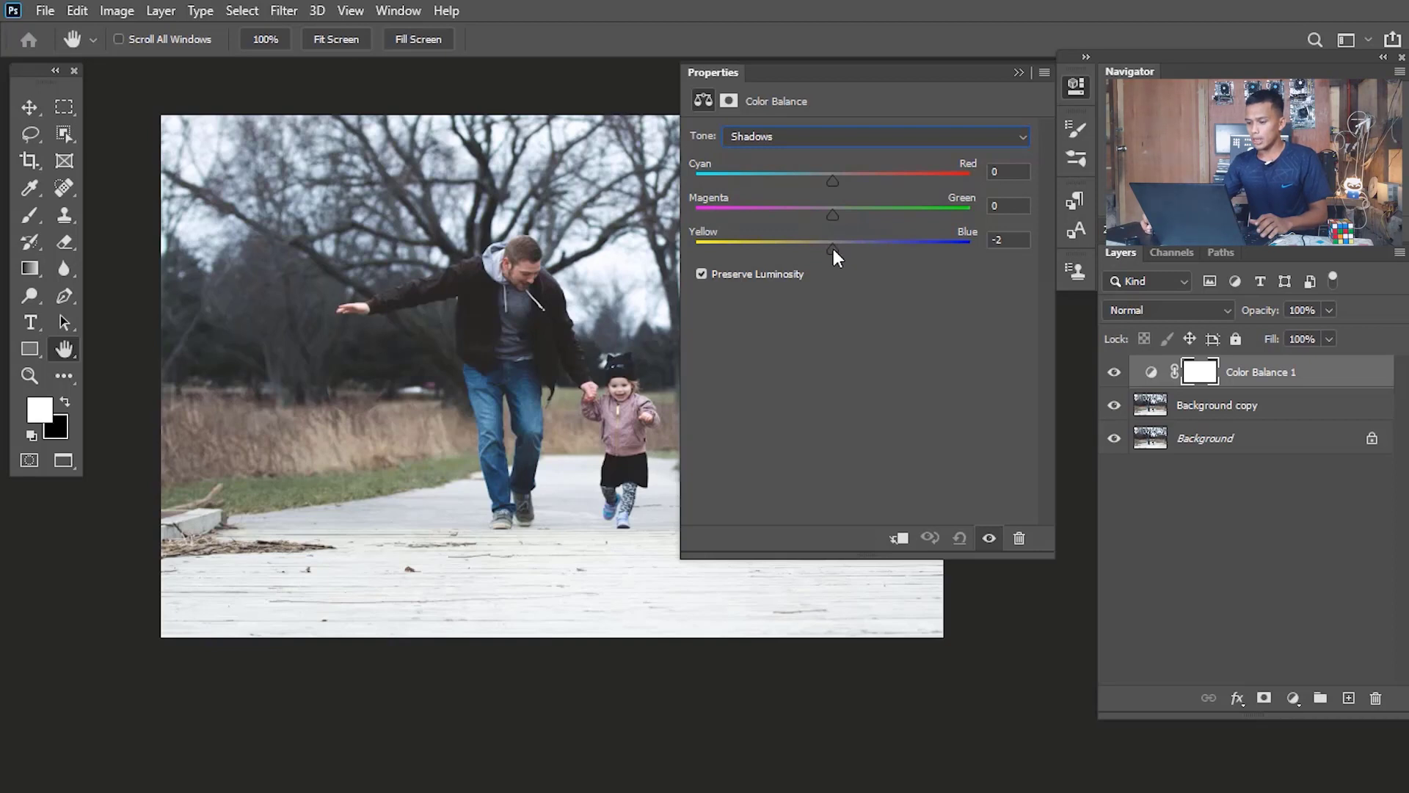
left_click_drag(834, 249, 878, 249)
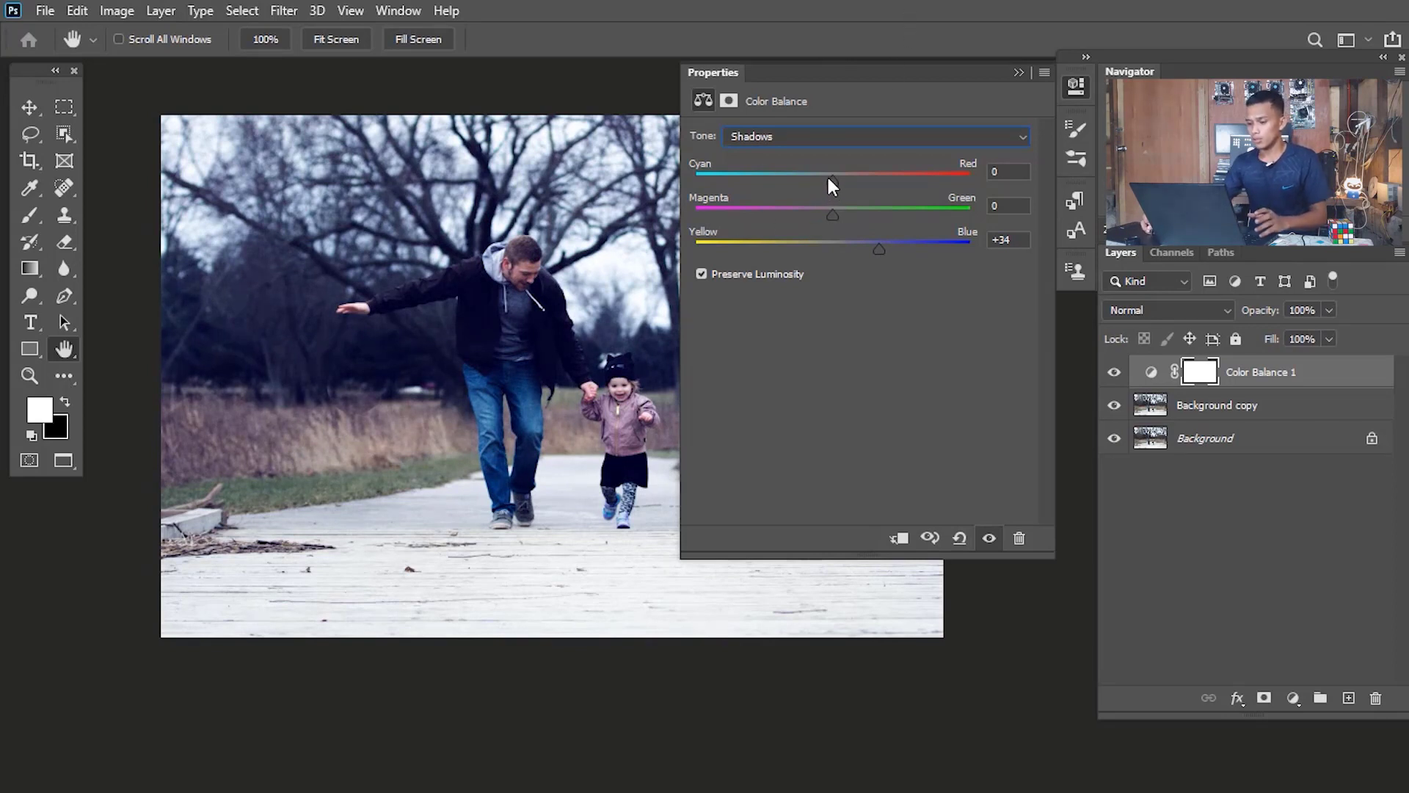
left_click_drag(831, 181, 817, 182)
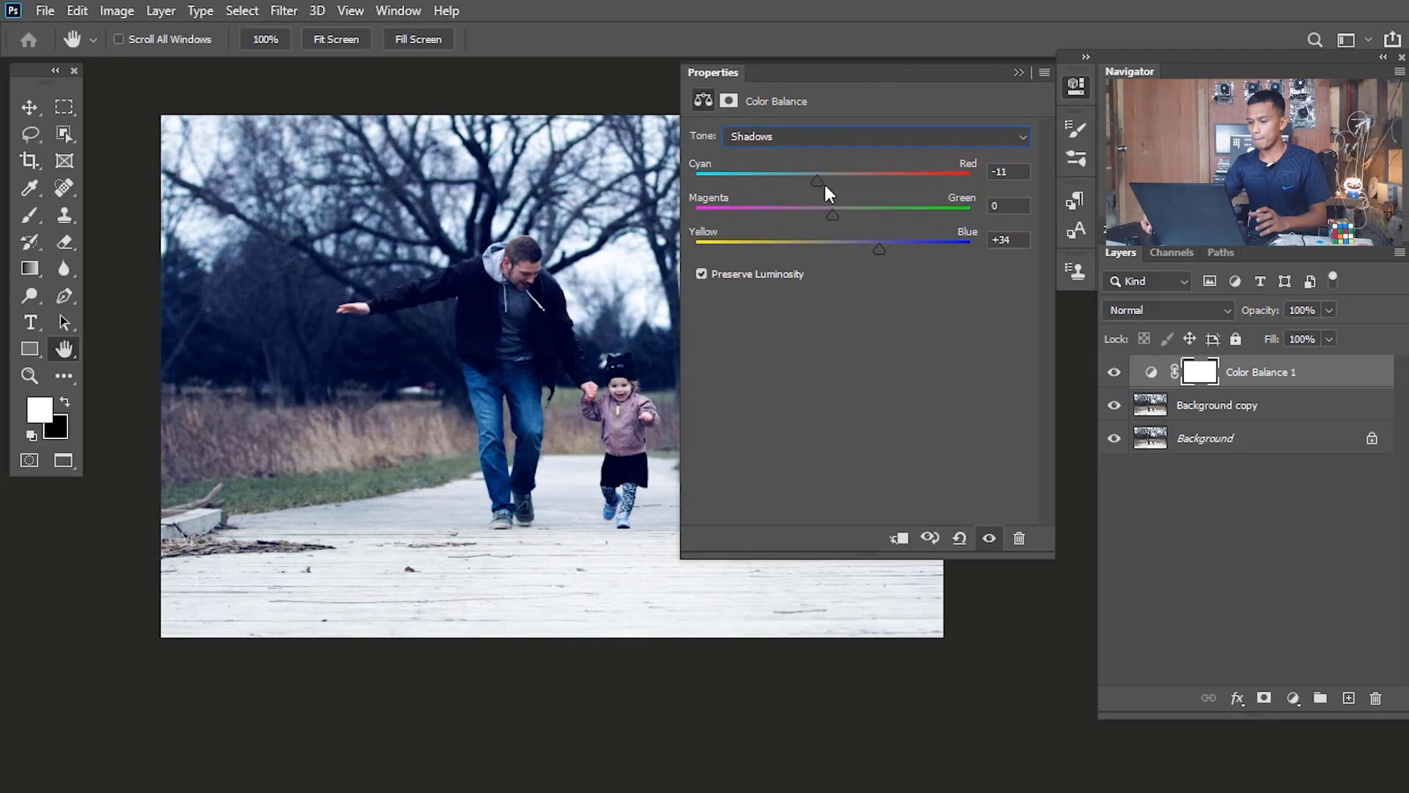
left_click(1018, 73)
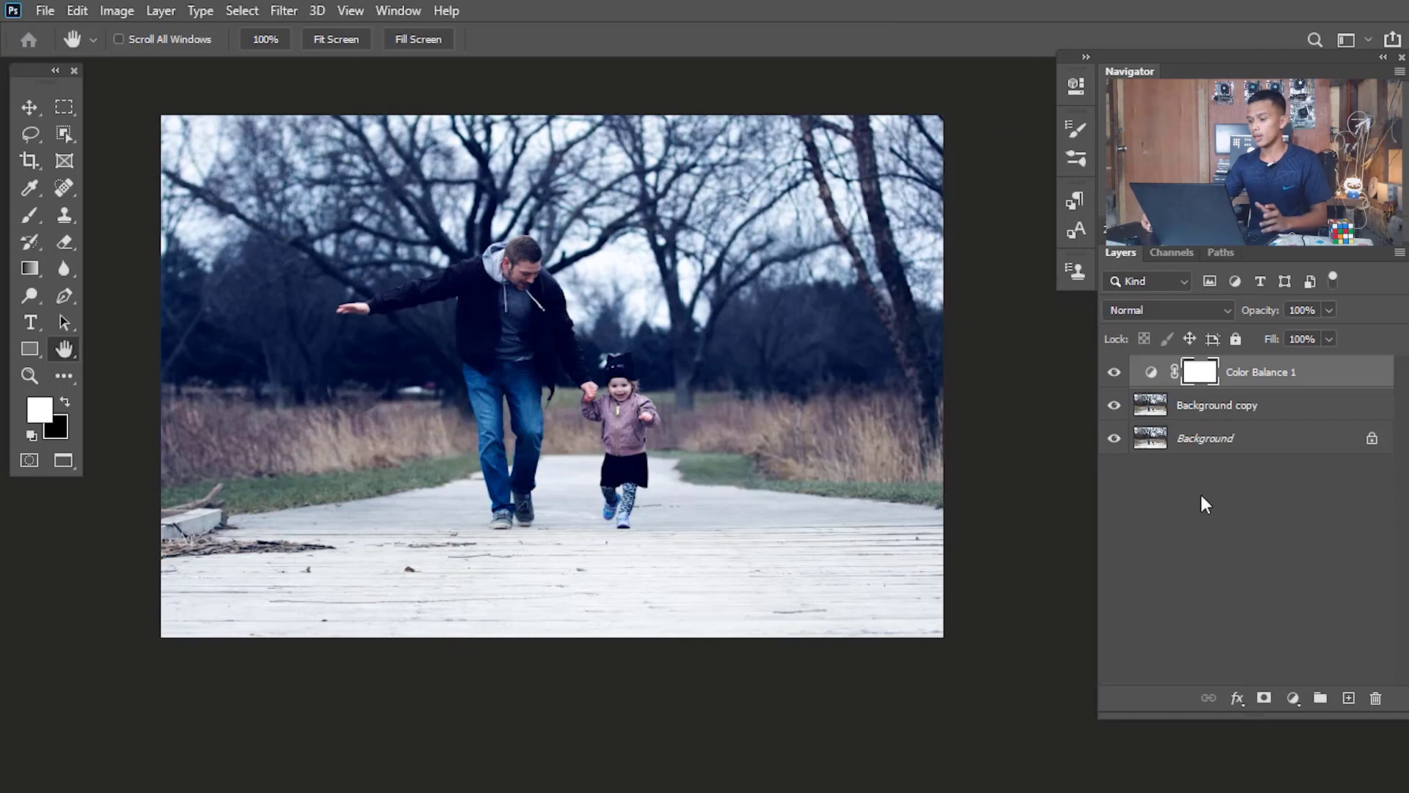
Rename the Color Balance adjustment layer as Shadow.
double_click(1277, 371)
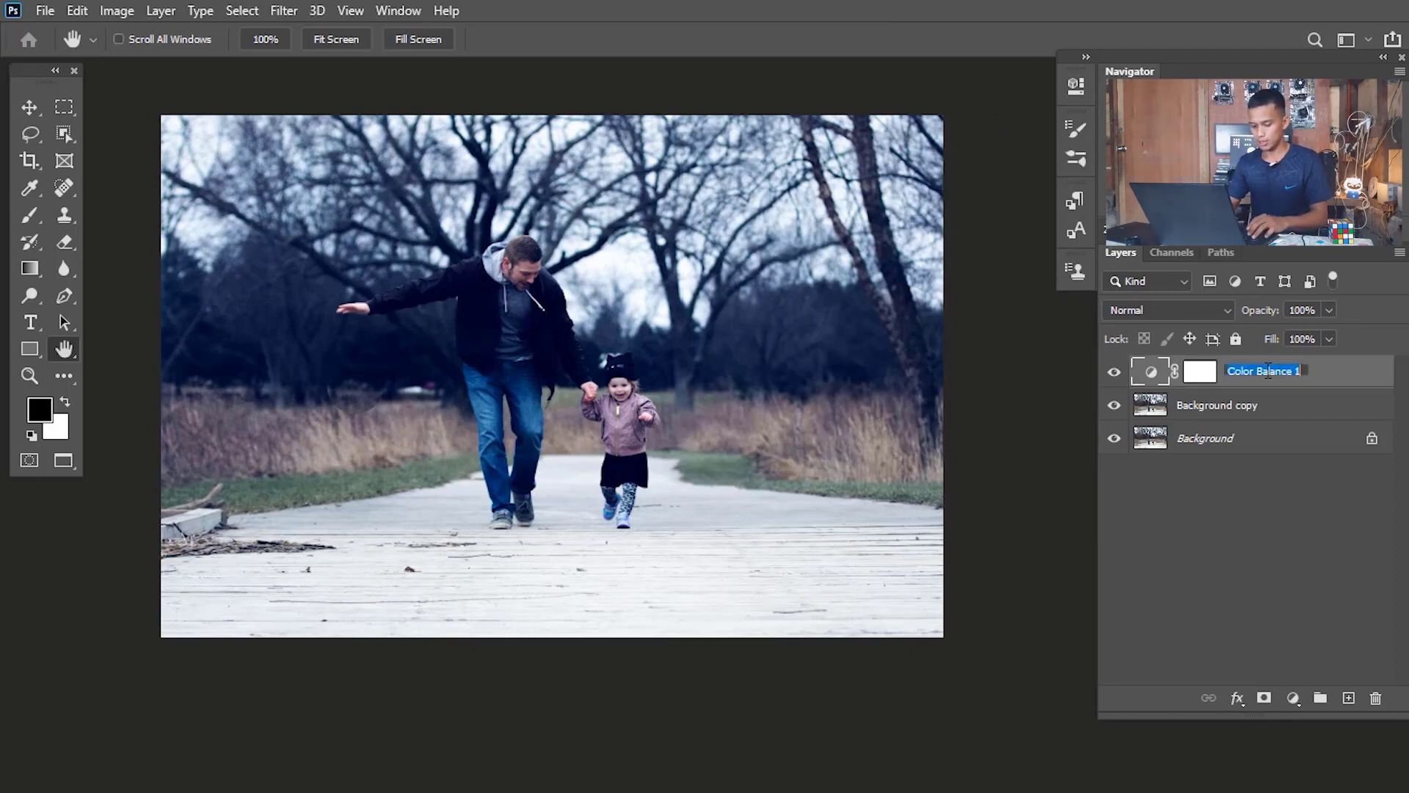
type("Shadow")
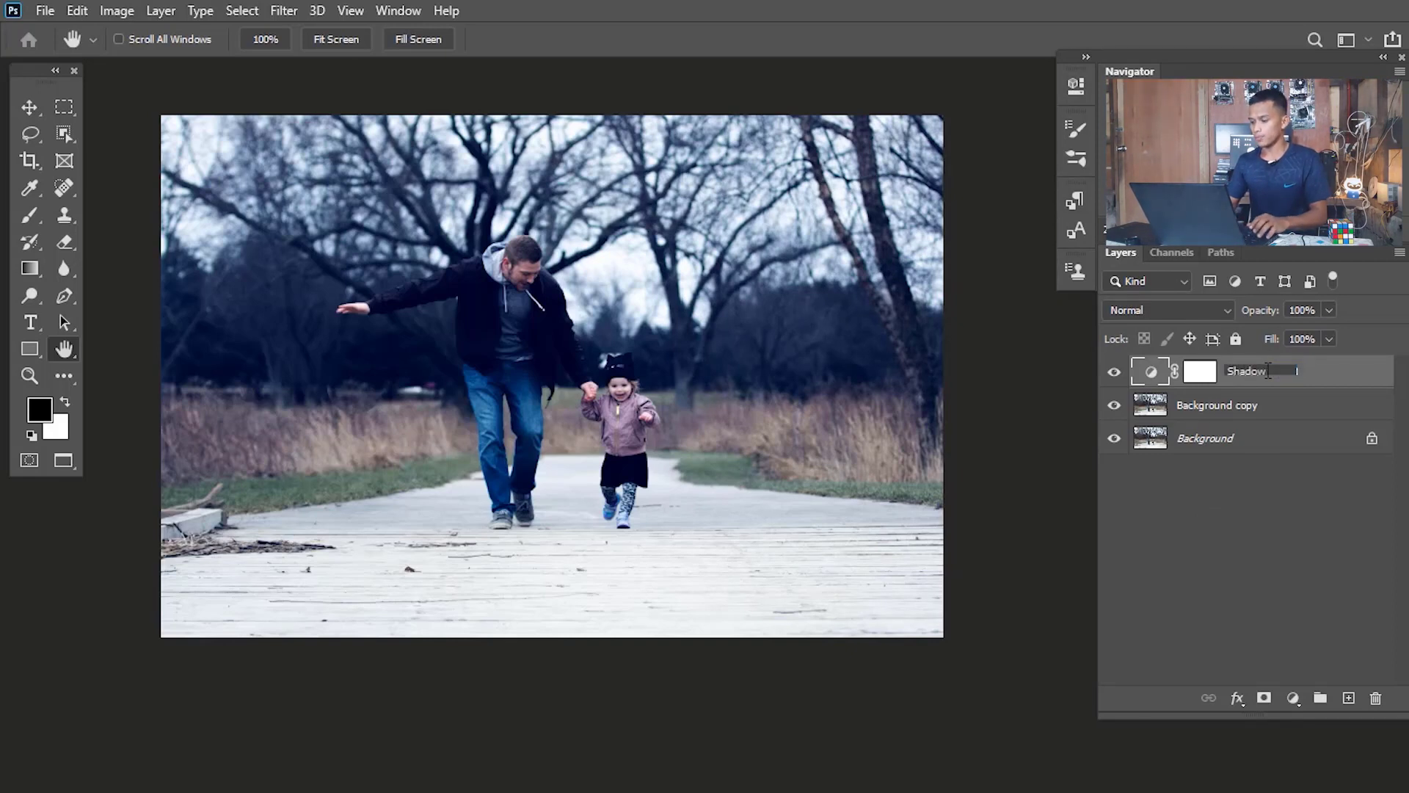
key("Return")
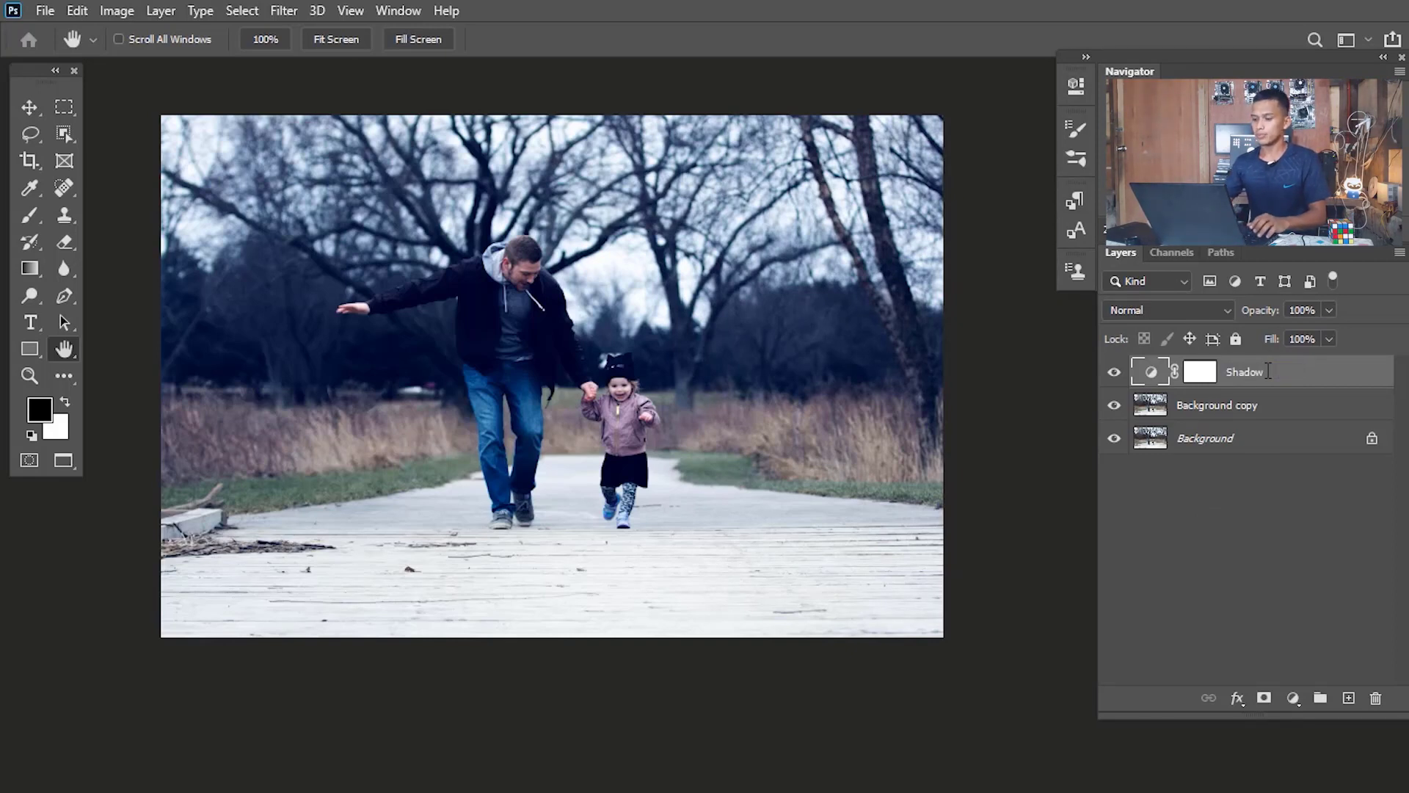
Toggle the Shadow layer's visibility to compare the photo before and after the color adjustment, leaving it visible.
left_click(1114, 372)
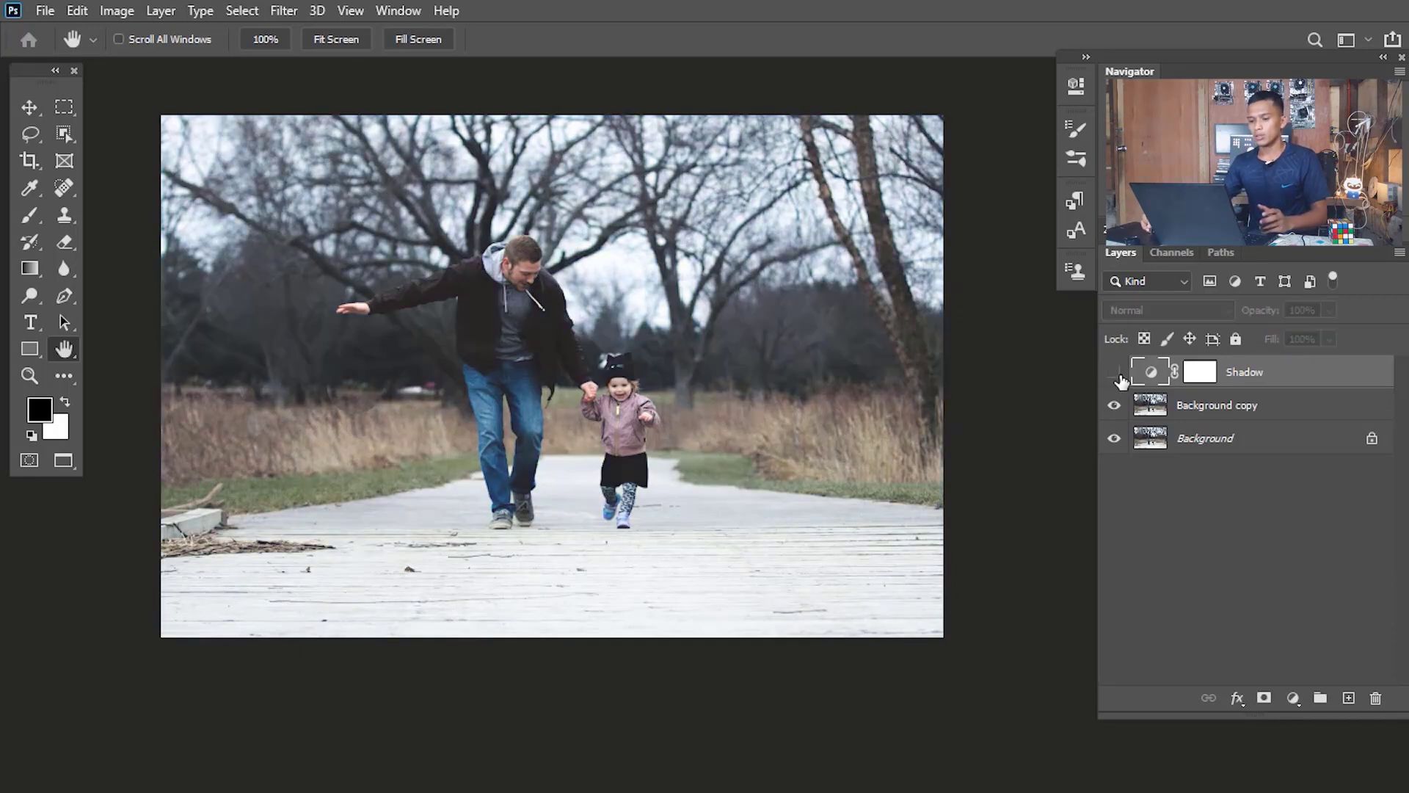
left_click(1115, 372)
left_click(1114, 372)
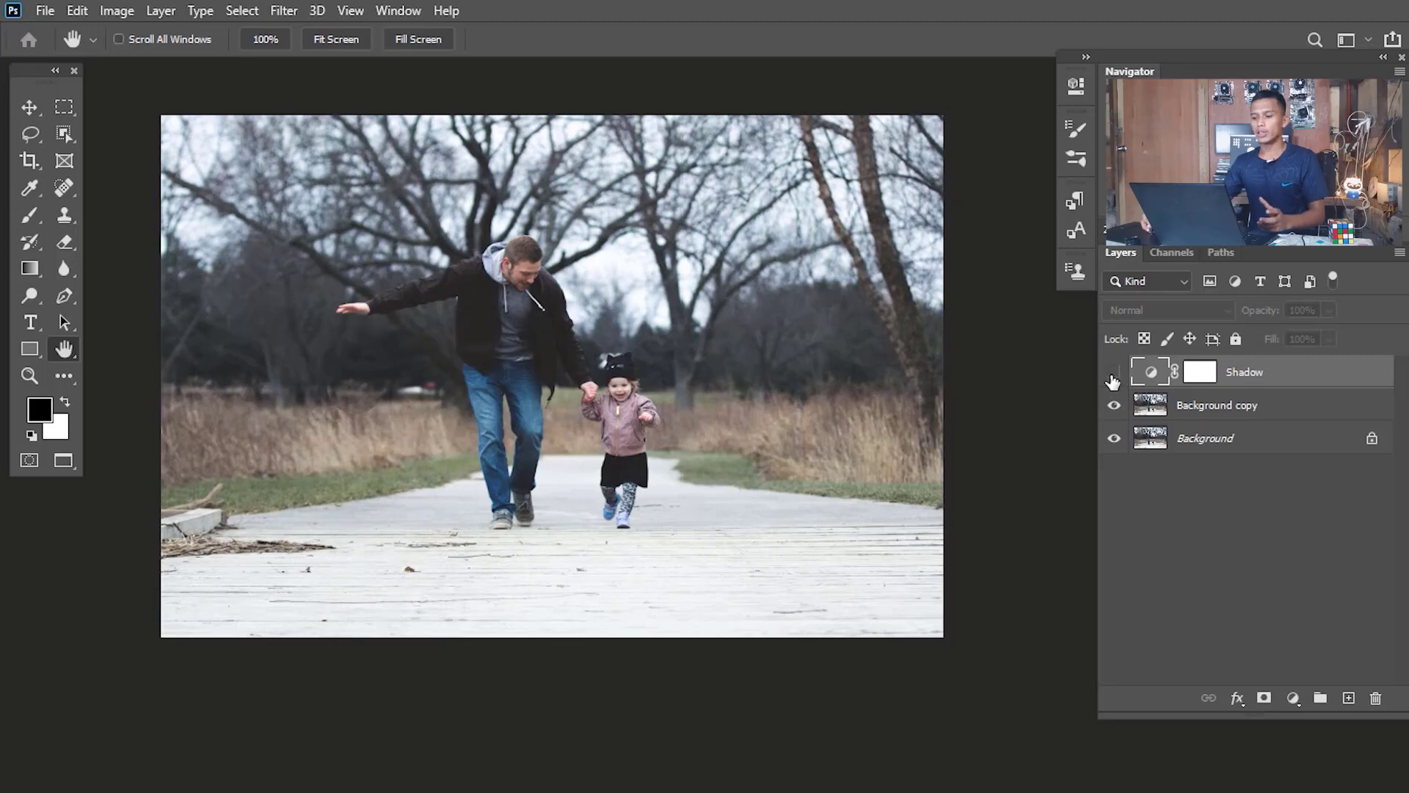
left_click(1115, 373)
left_click(1114, 372)
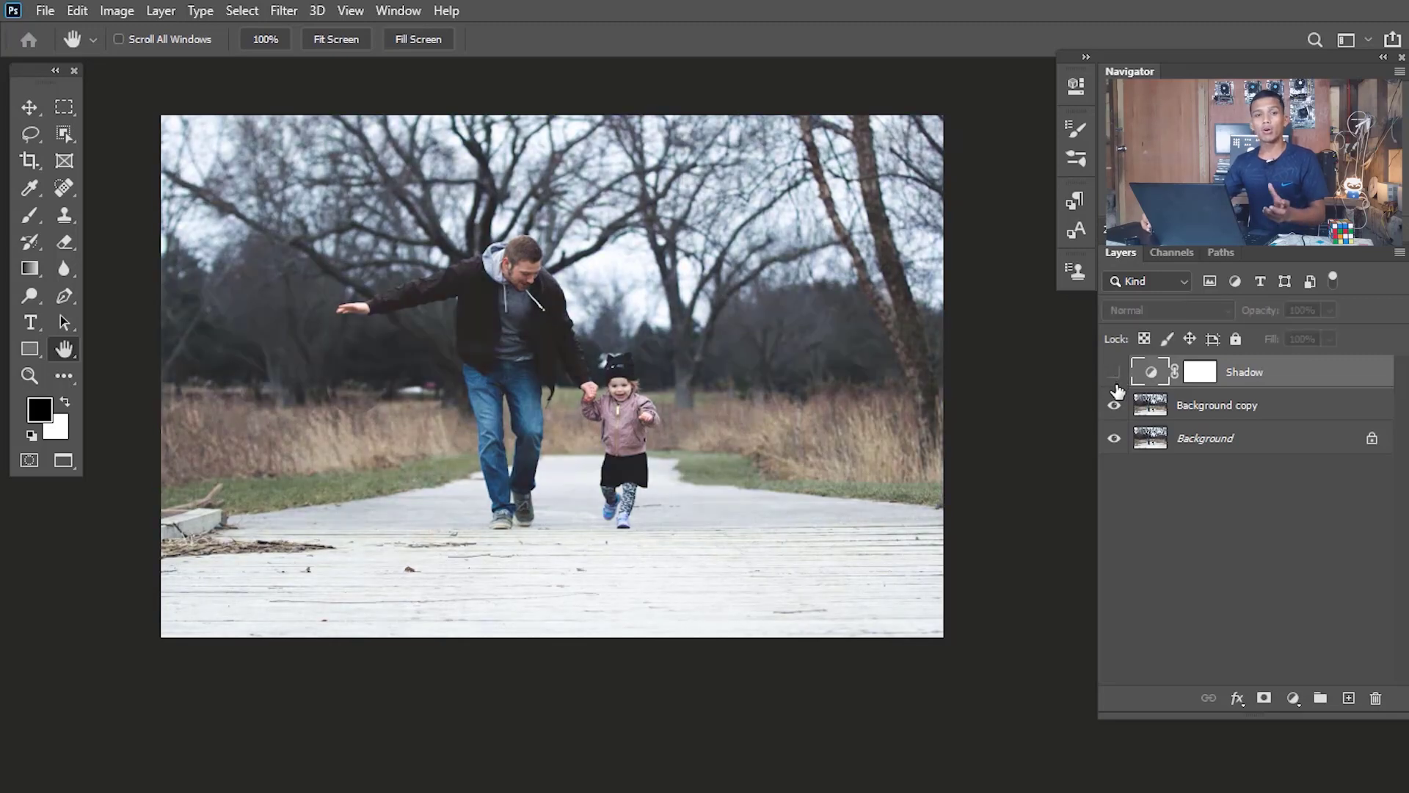
left_click(1114, 374)
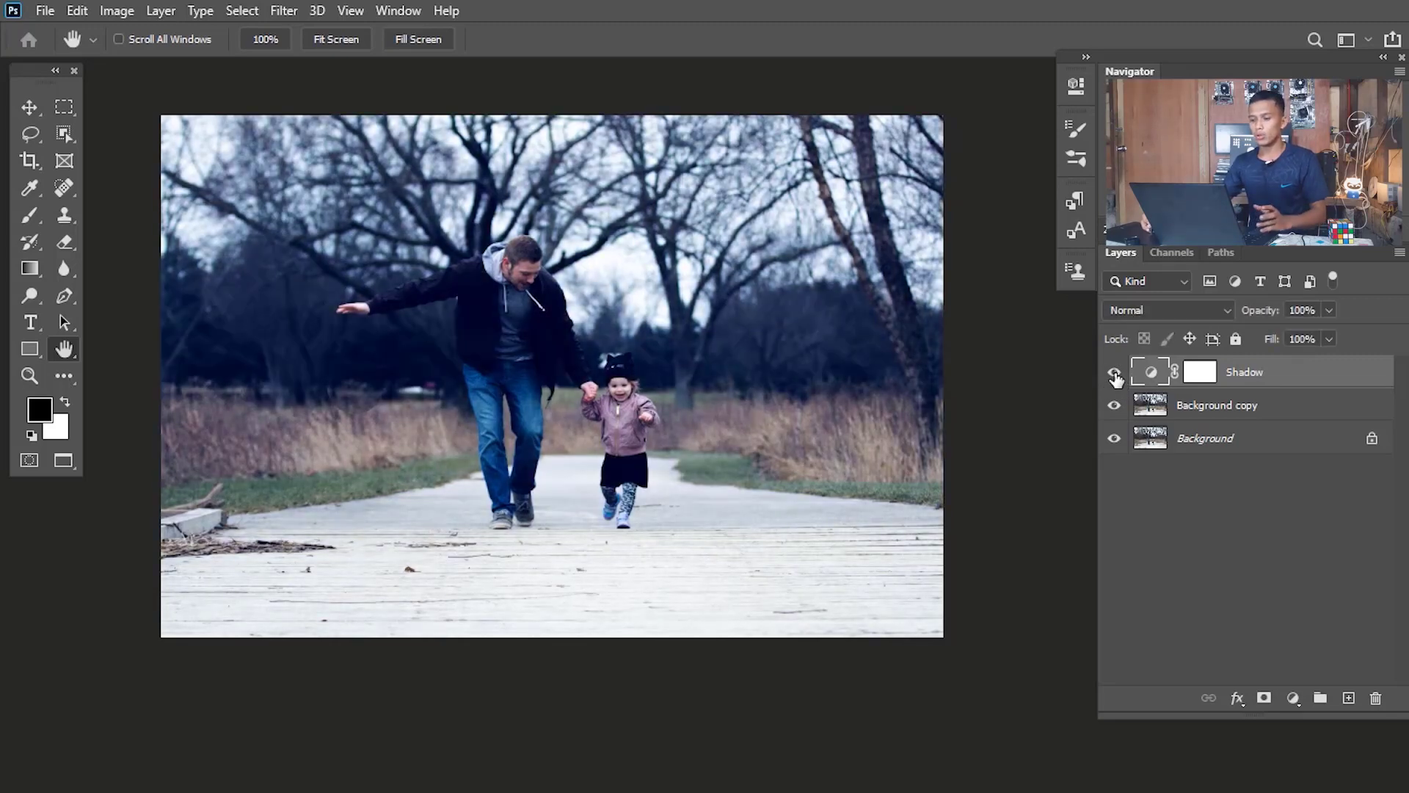
left_click(1112, 380)
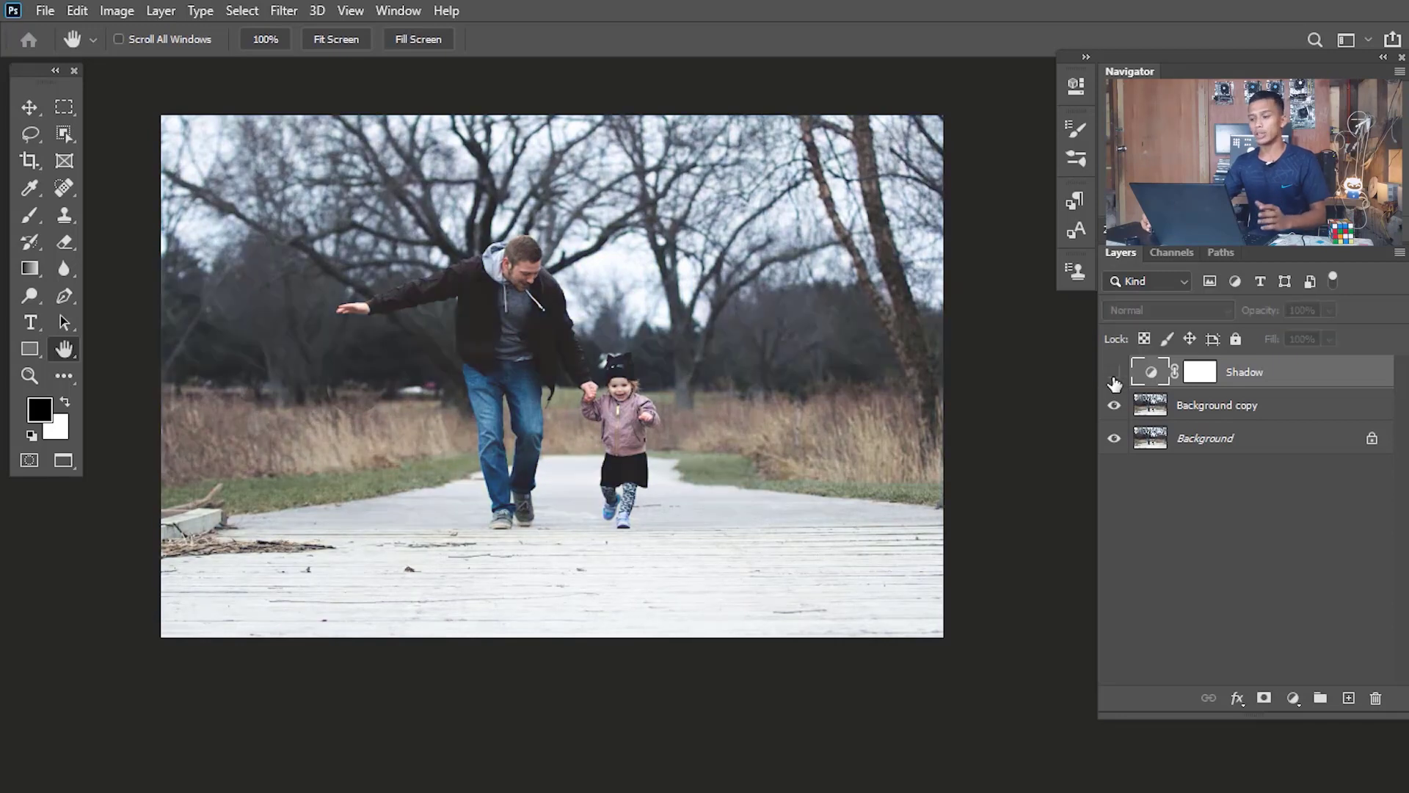
left_click(1112, 376)
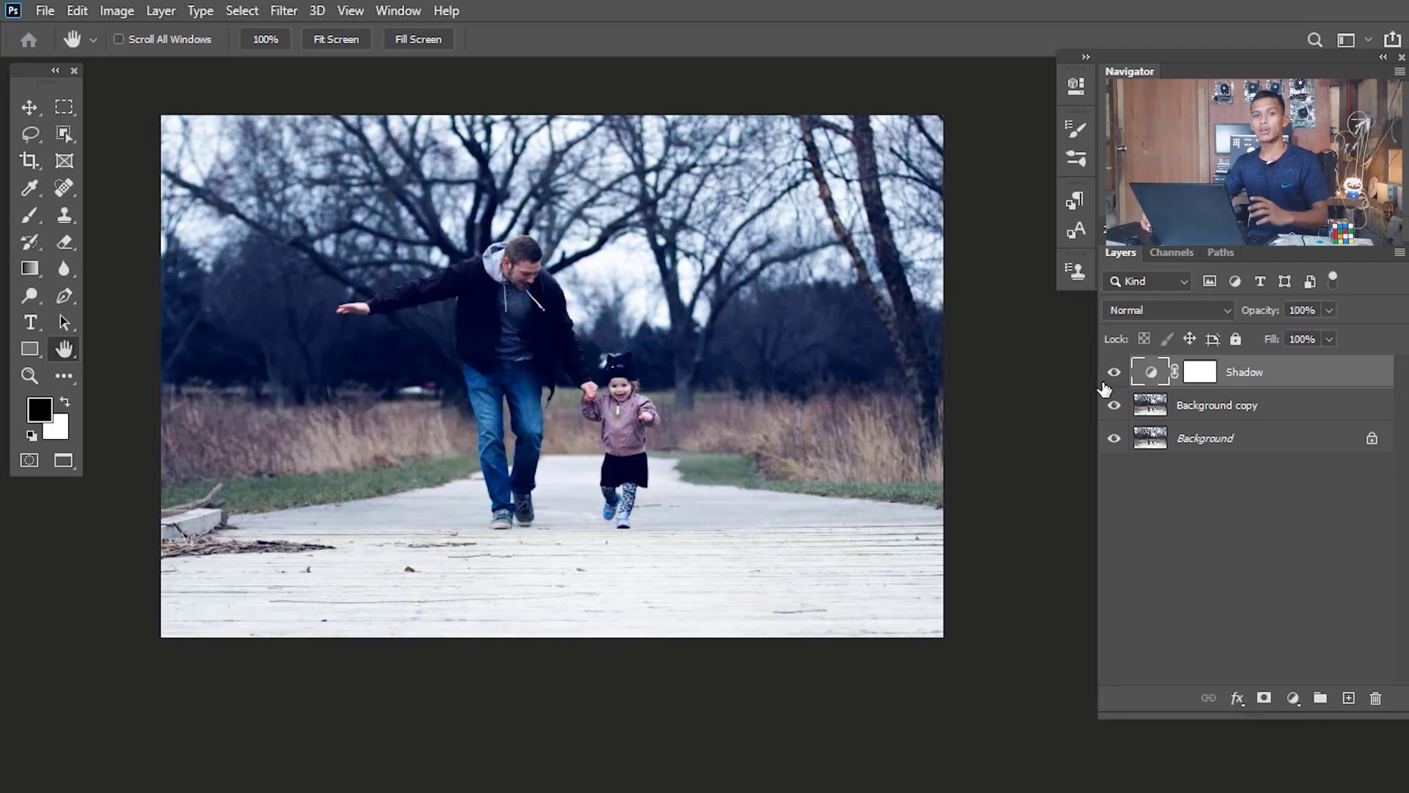
Hide and reshow the Shadow layer once more to compare the photo with and without its blue tint.
left_click(1112, 374)
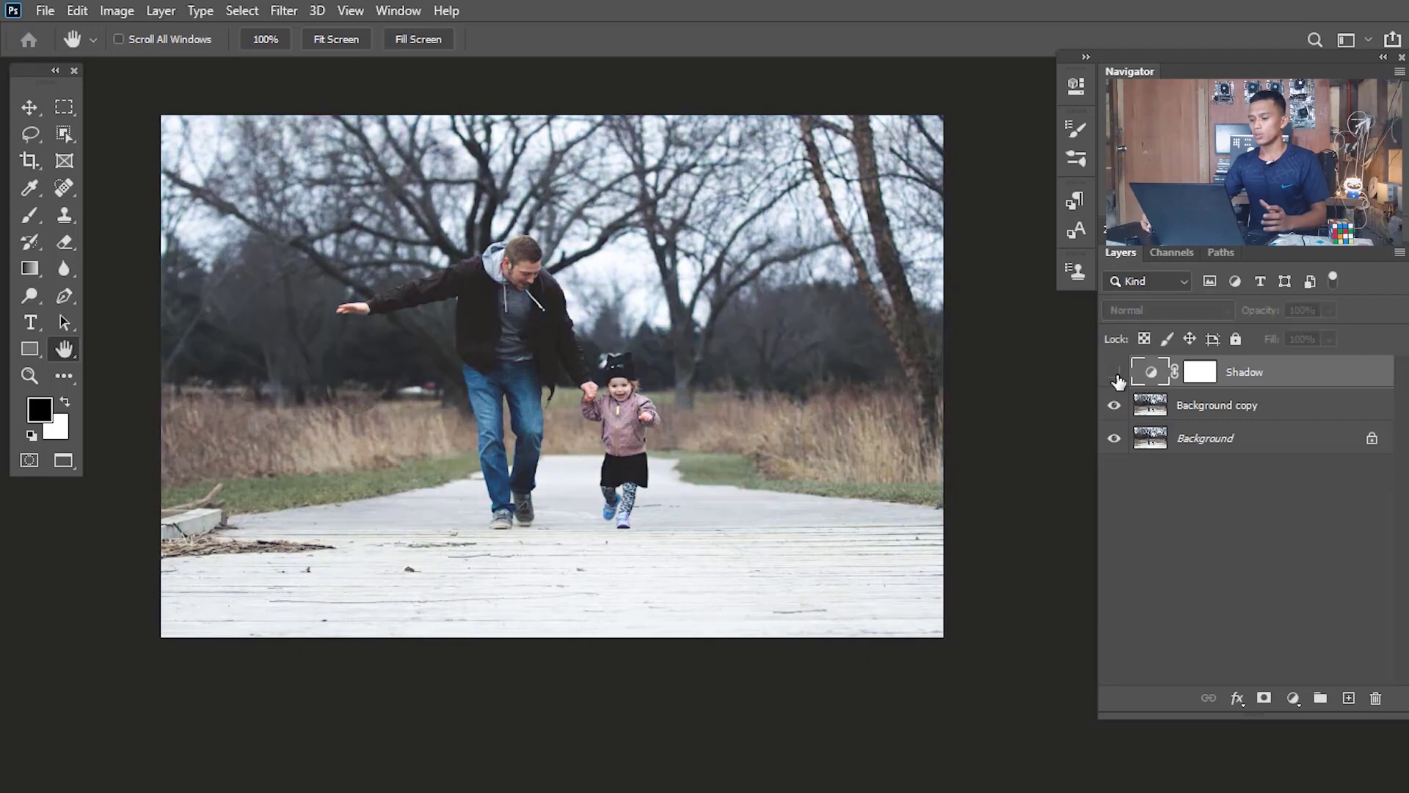
left_click(1138, 378)
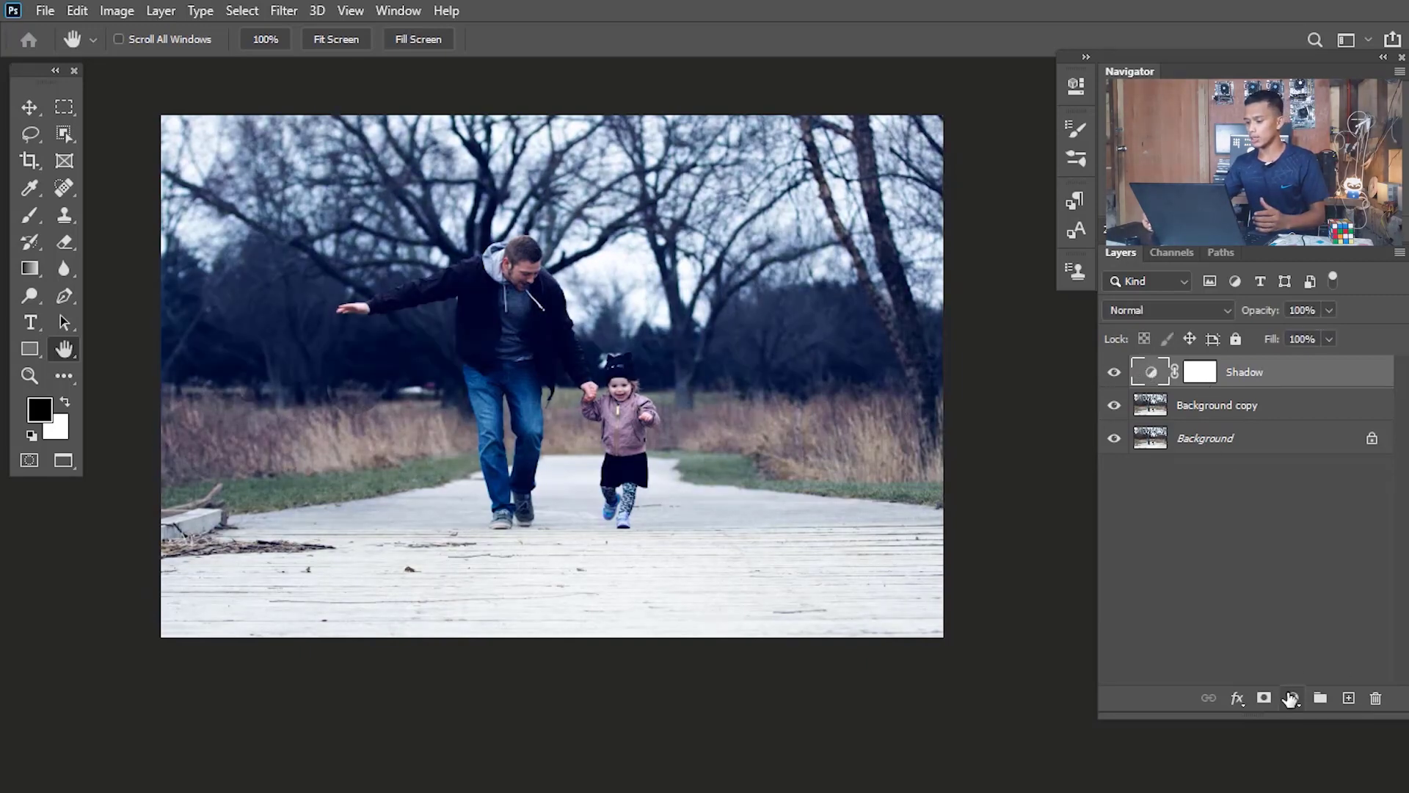
Add a Color Balance adjustment layer above Shadow, with Highlights at Cyan–Red +13 and Yellow–Blue -45.
left_click(1293, 699)
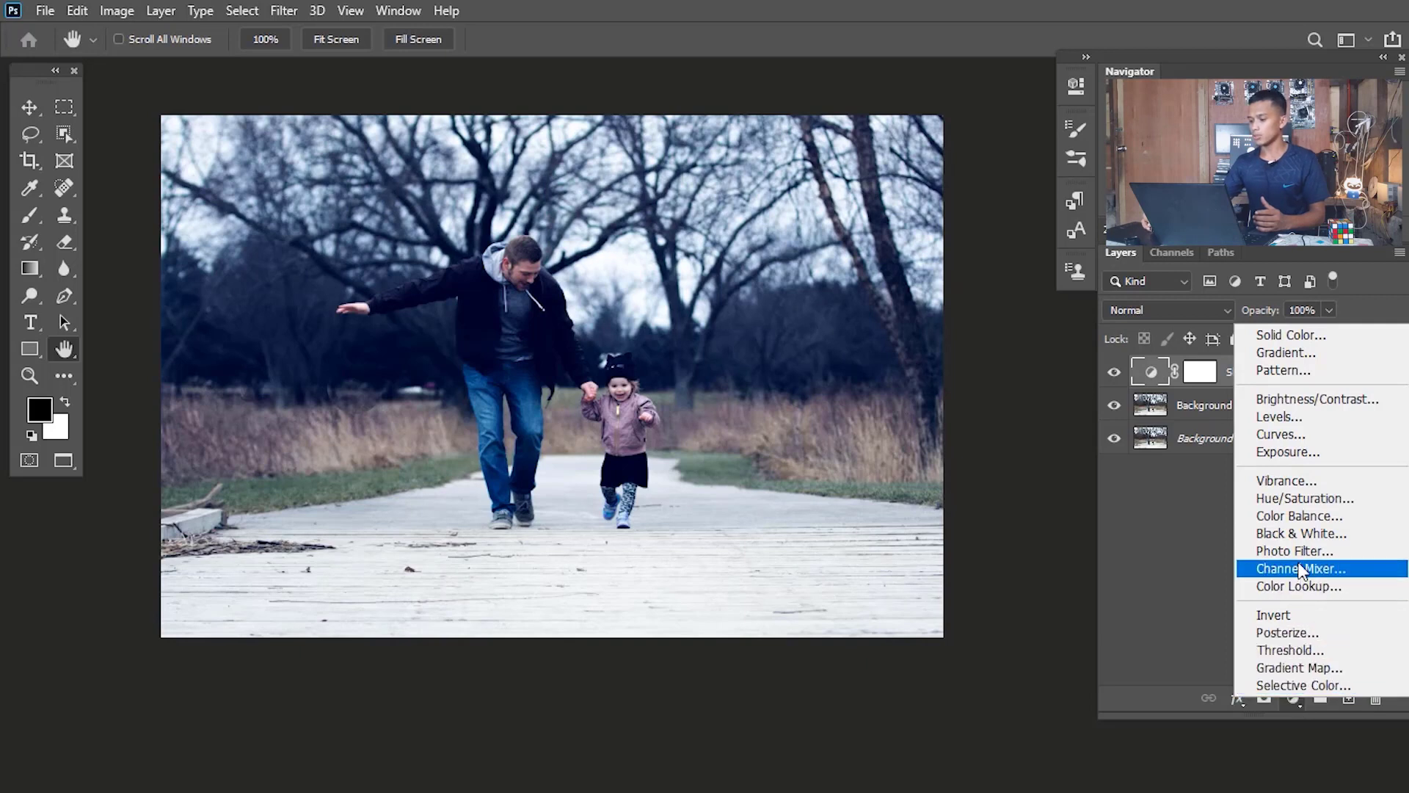
left_click(1313, 517)
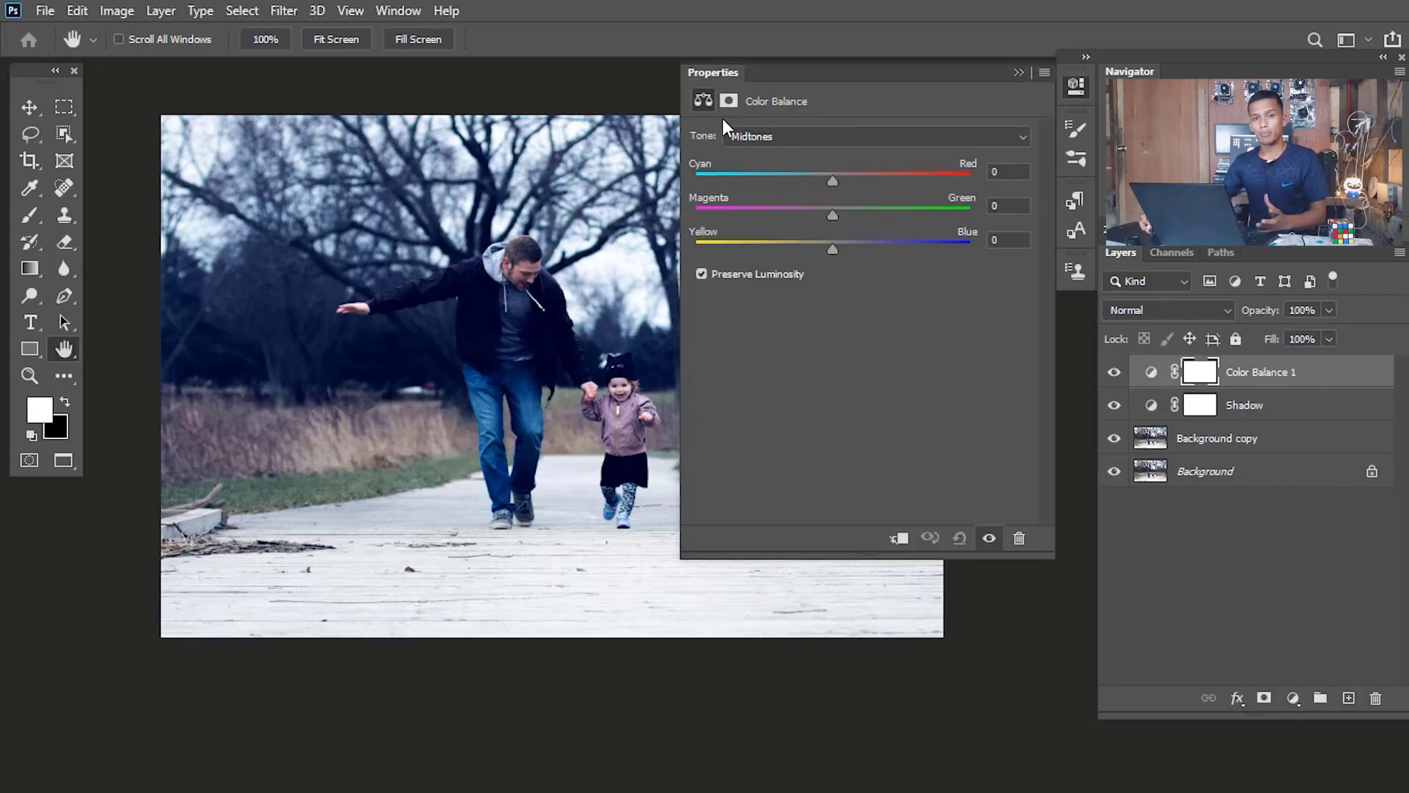
left_click(804, 136)
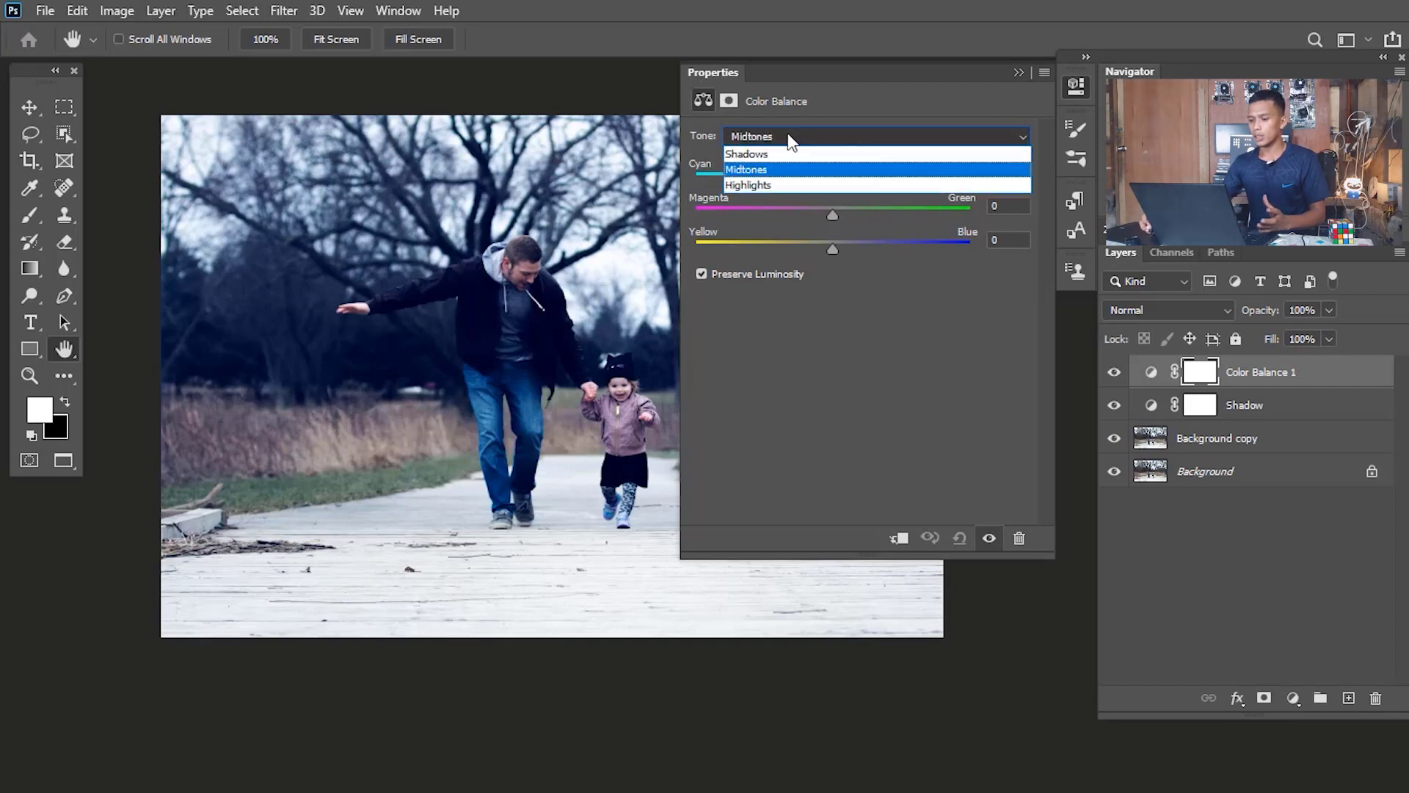
left_click(754, 185)
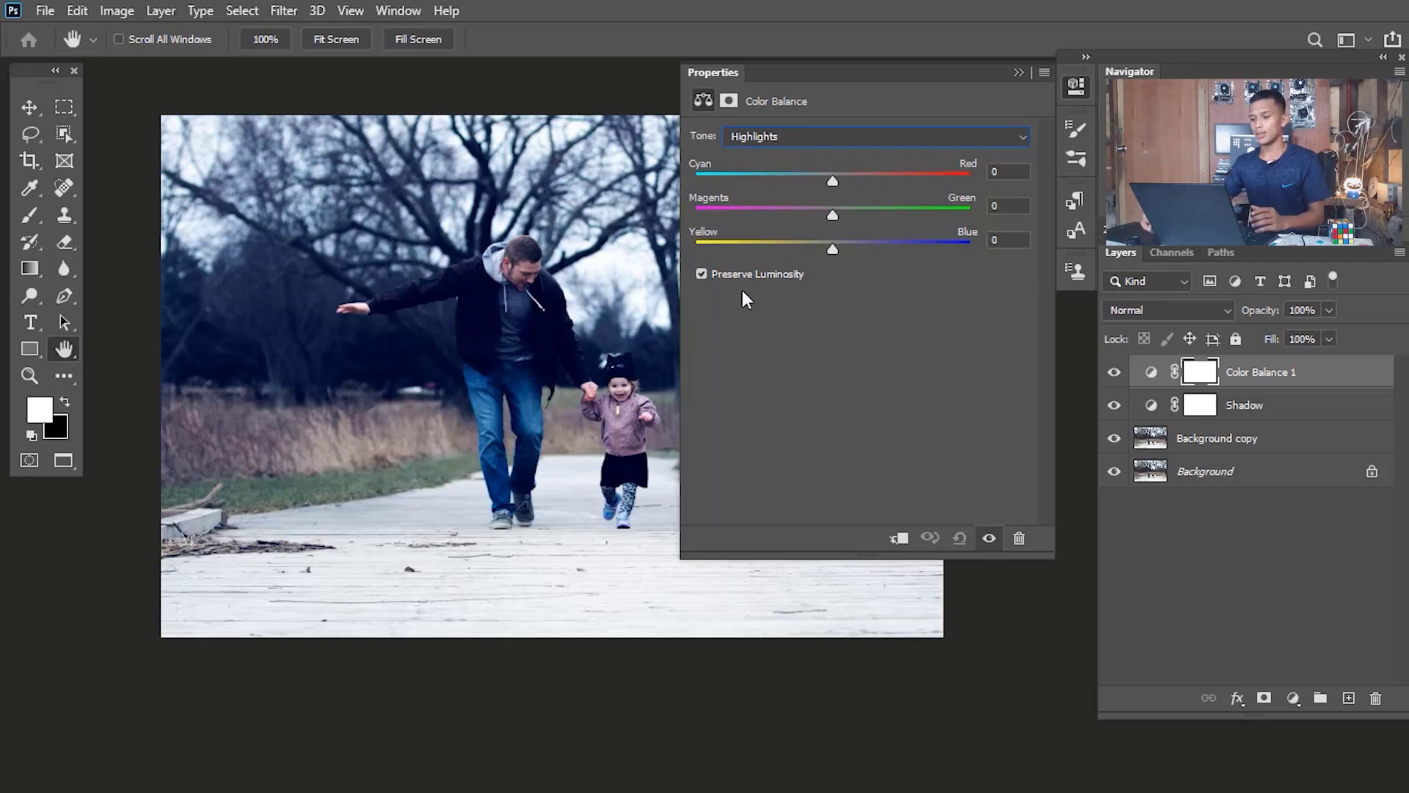
left_click_drag(833, 249, 772, 253)
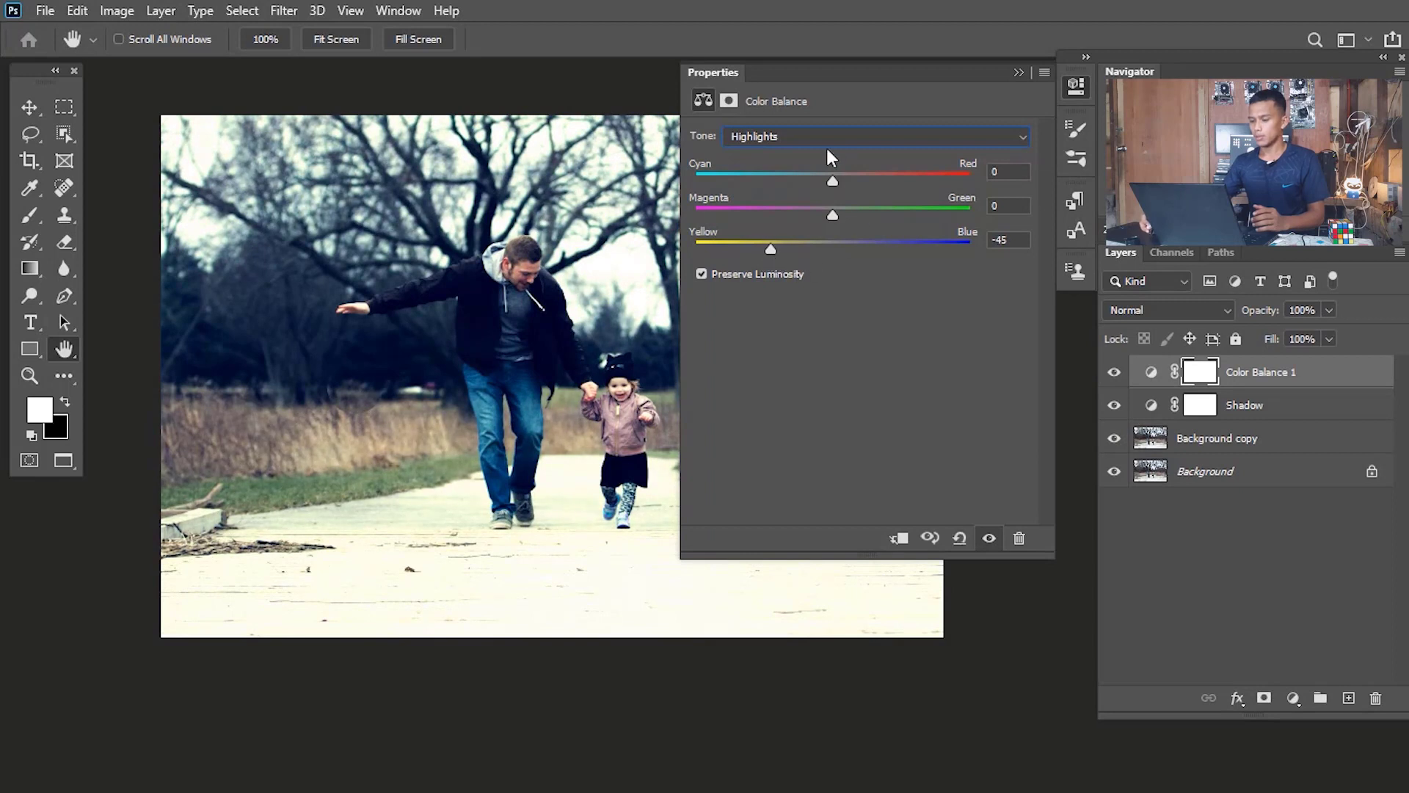
left_click_drag(833, 182, 851, 183)
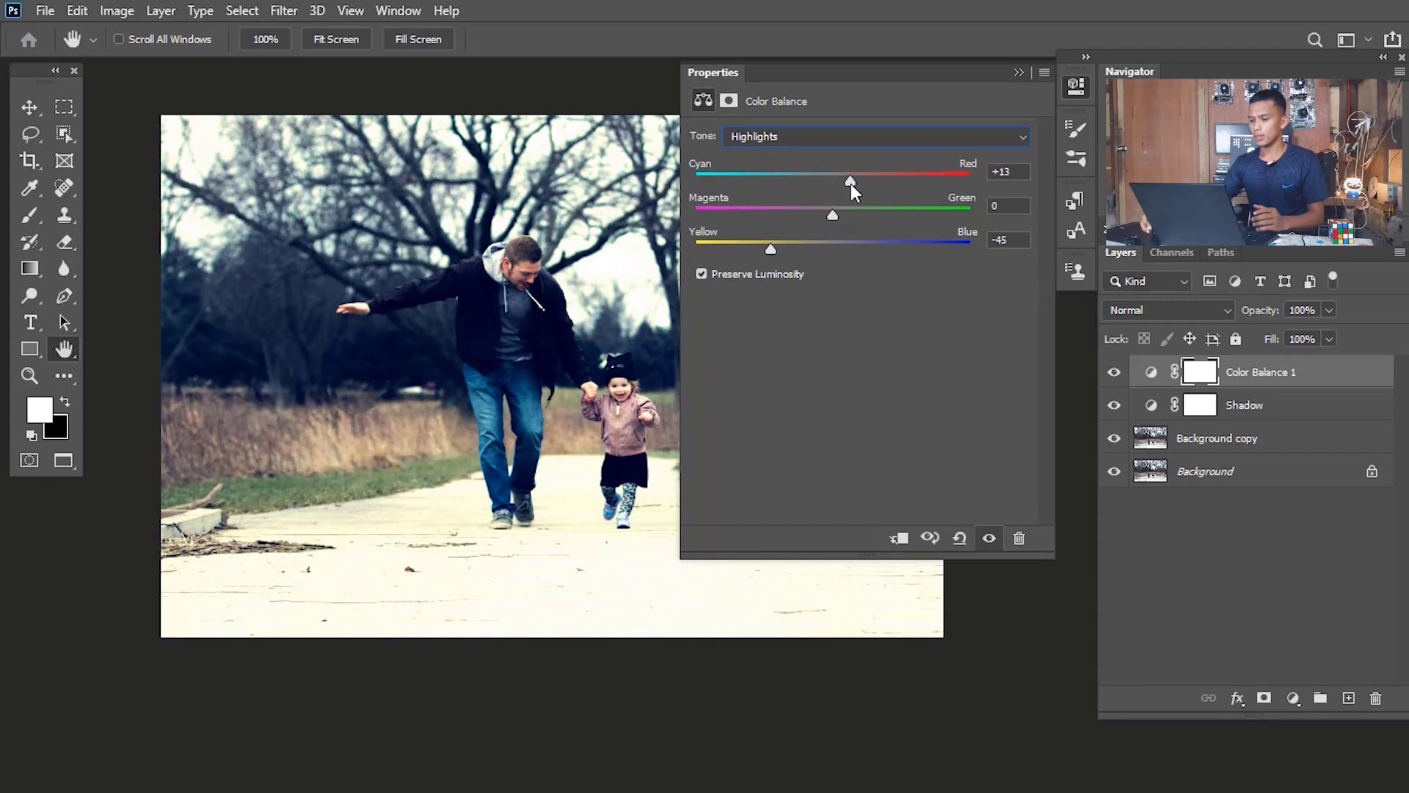
left_click(1018, 73)
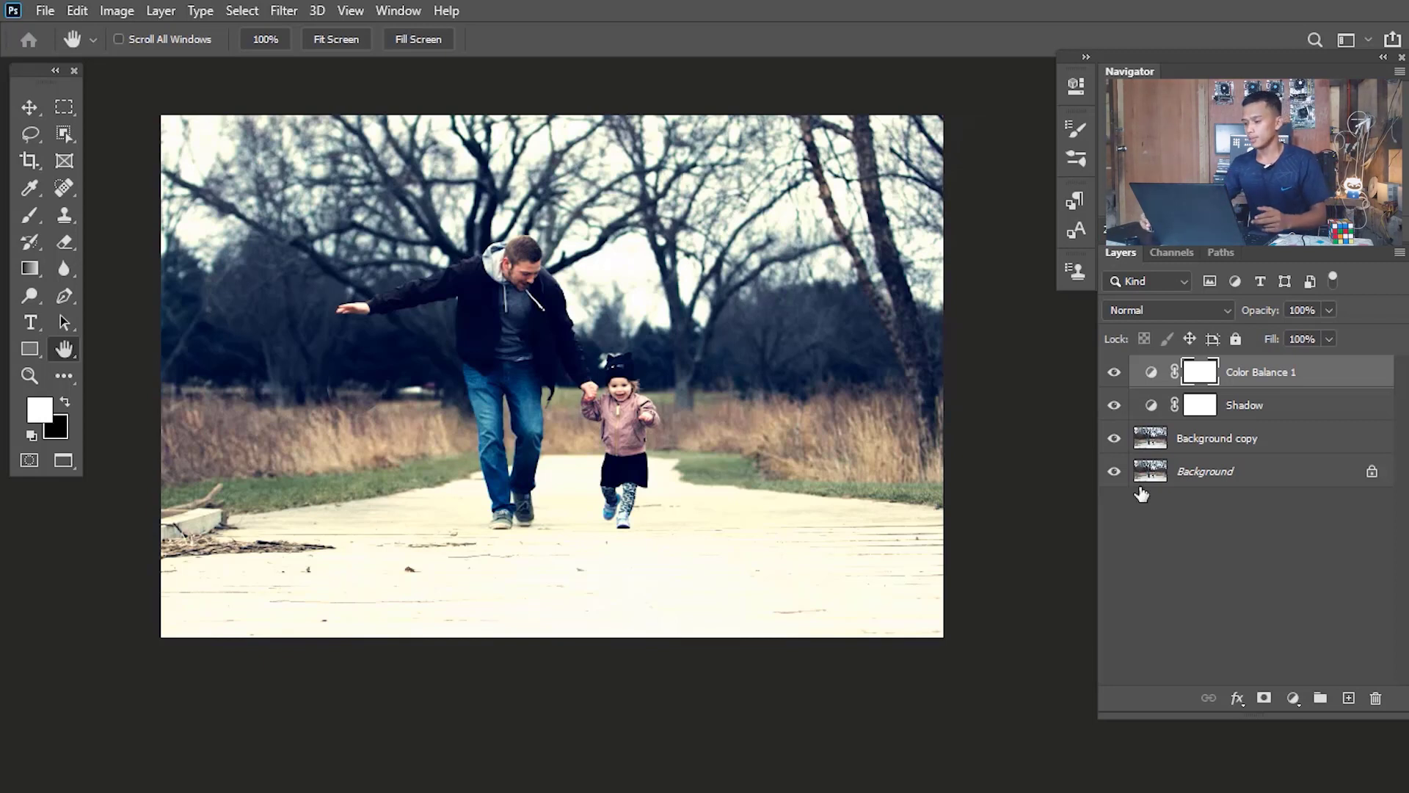
Rename the highlights Color Balance adjustment layer as Highlights.
key("d")
double_click(1264, 374)
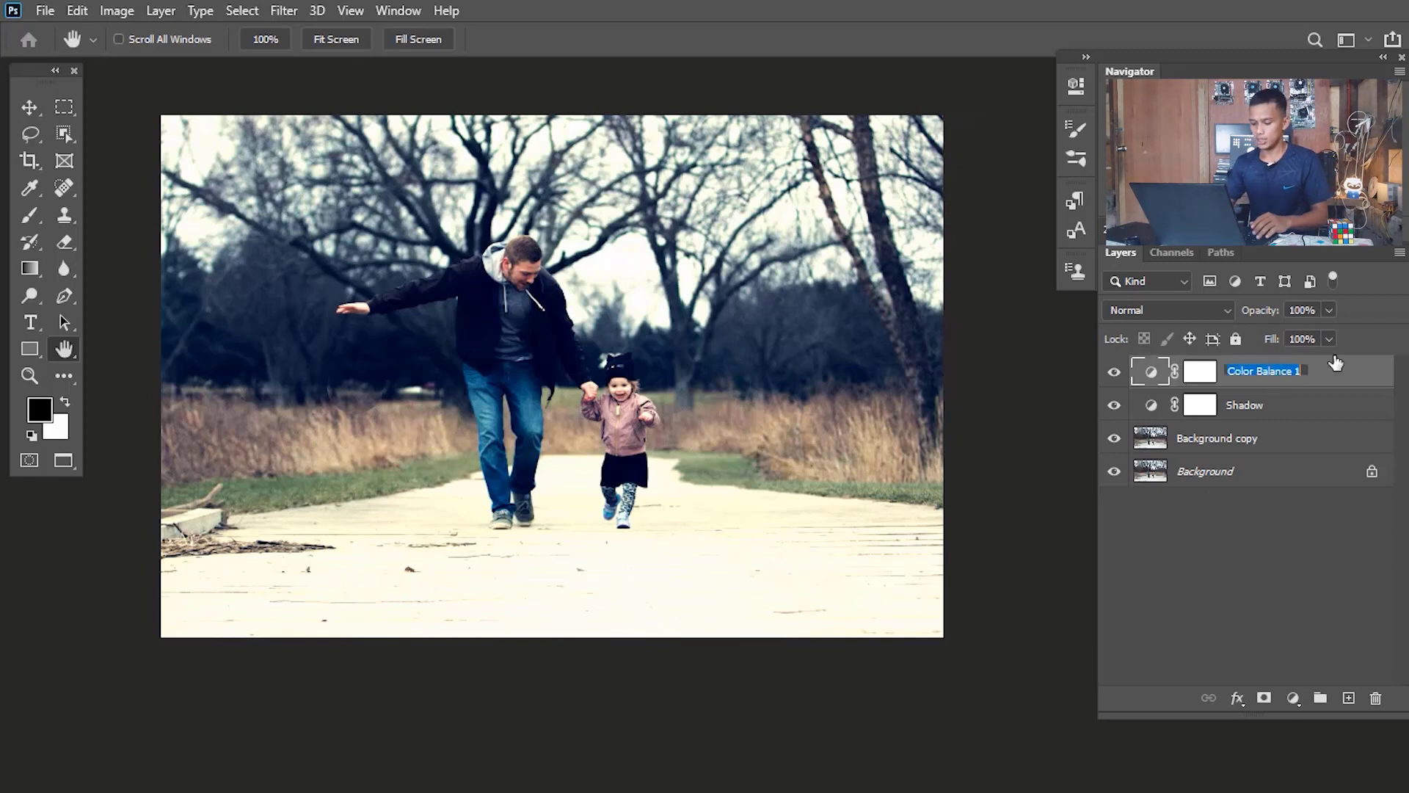
type("Hid")
type("h")
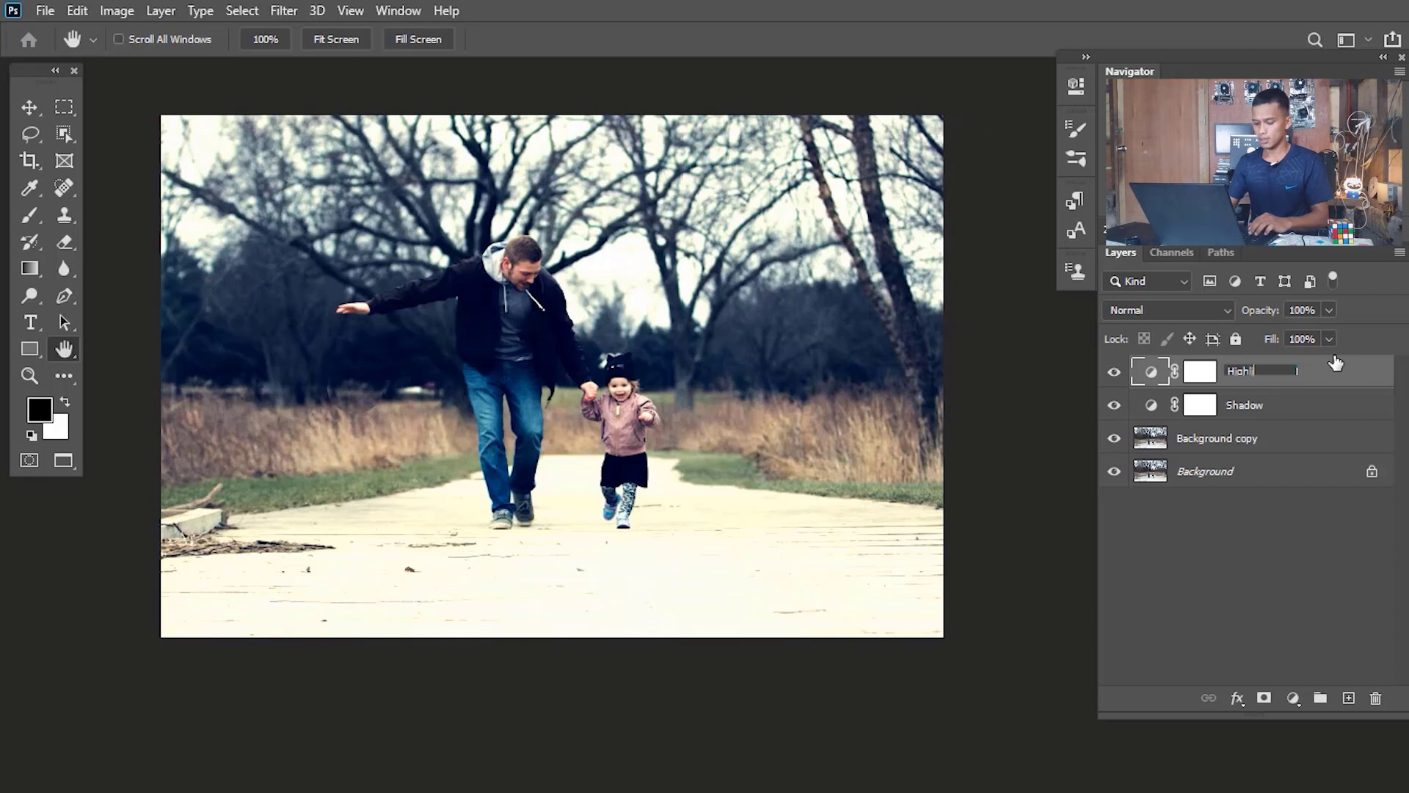
type("lig")
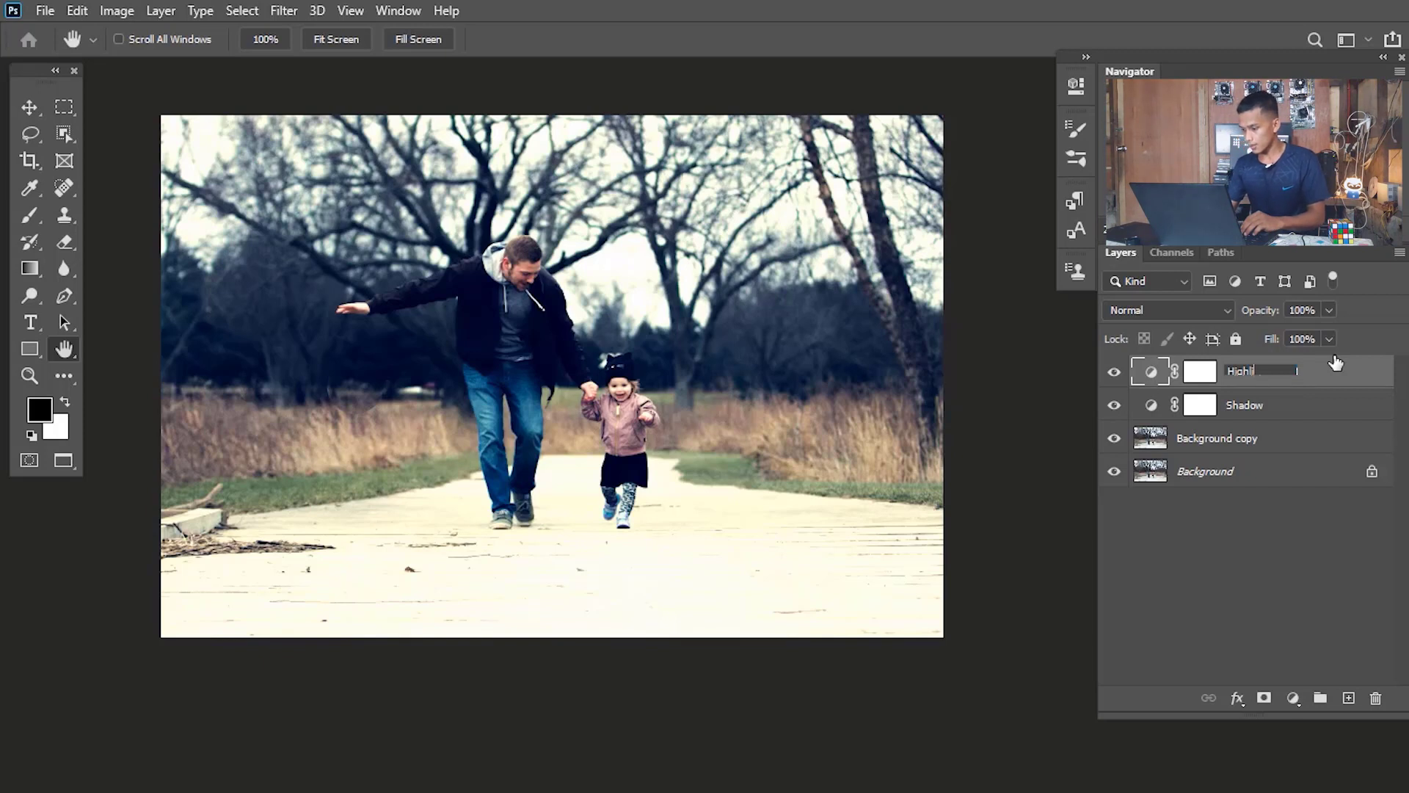
type("lightd")
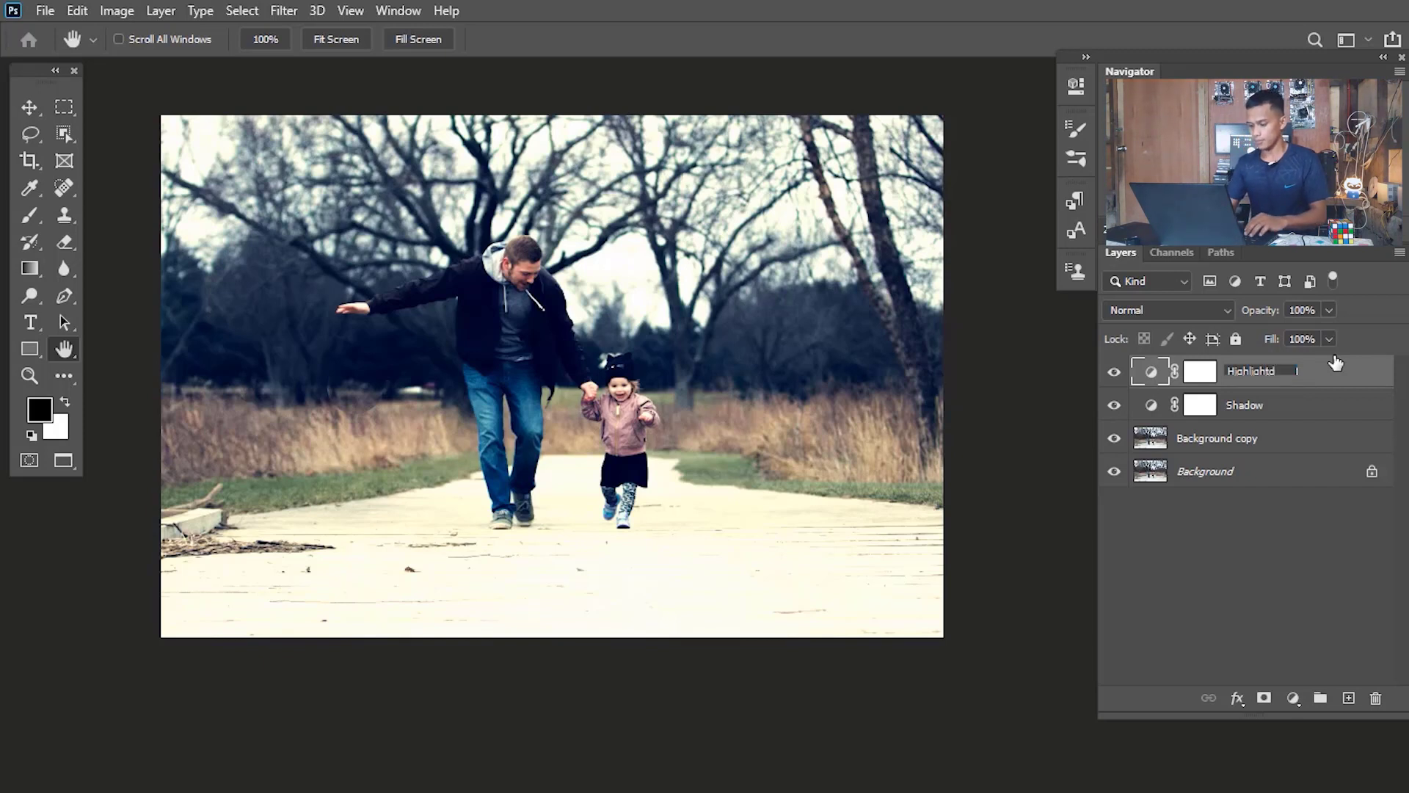
key("BackSpace")
type("s")
key("Return")
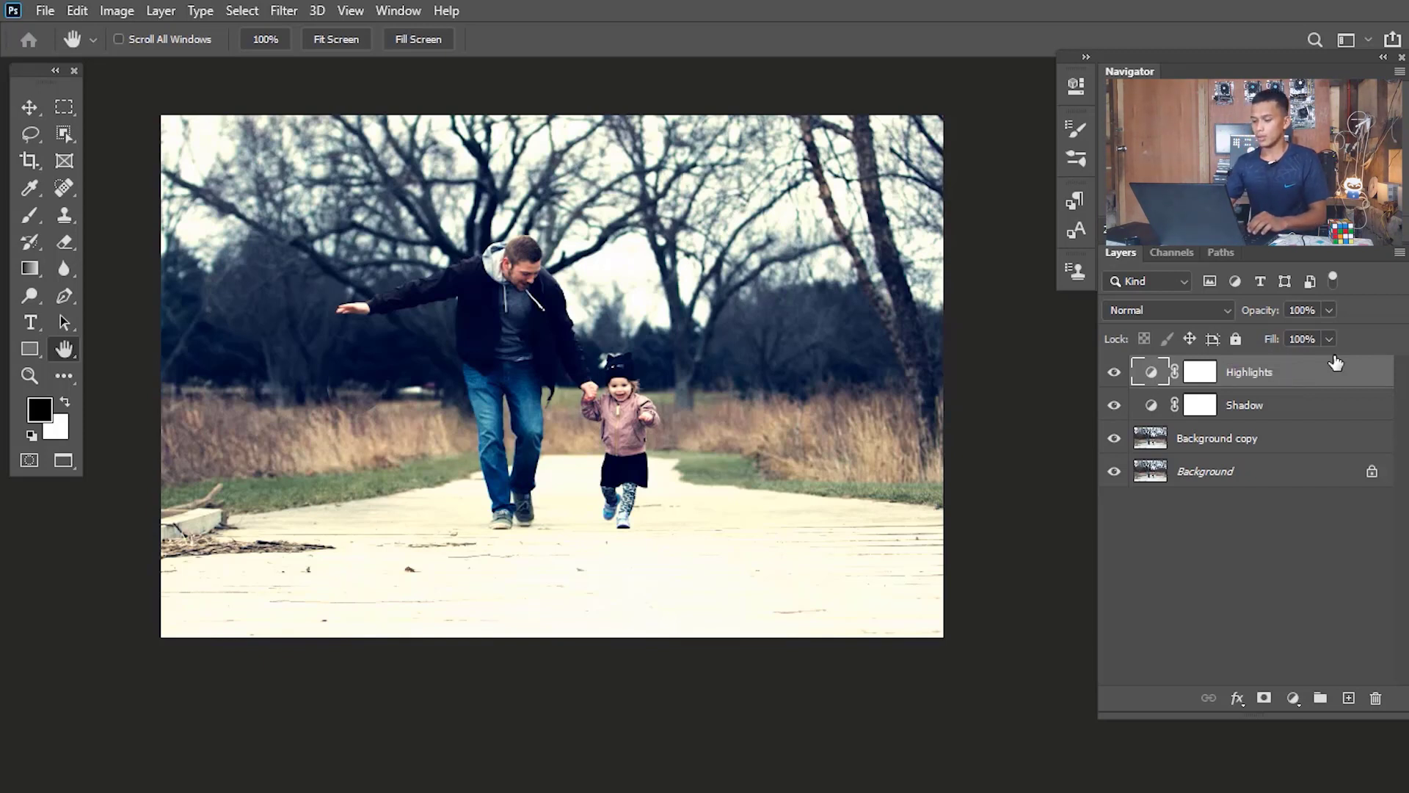
Hide the Shadow layer and toggle Highlights repeatedly to compare the highlight tint alone, leaving both layers visible.
left_click(1114, 407)
left_click(1113, 374)
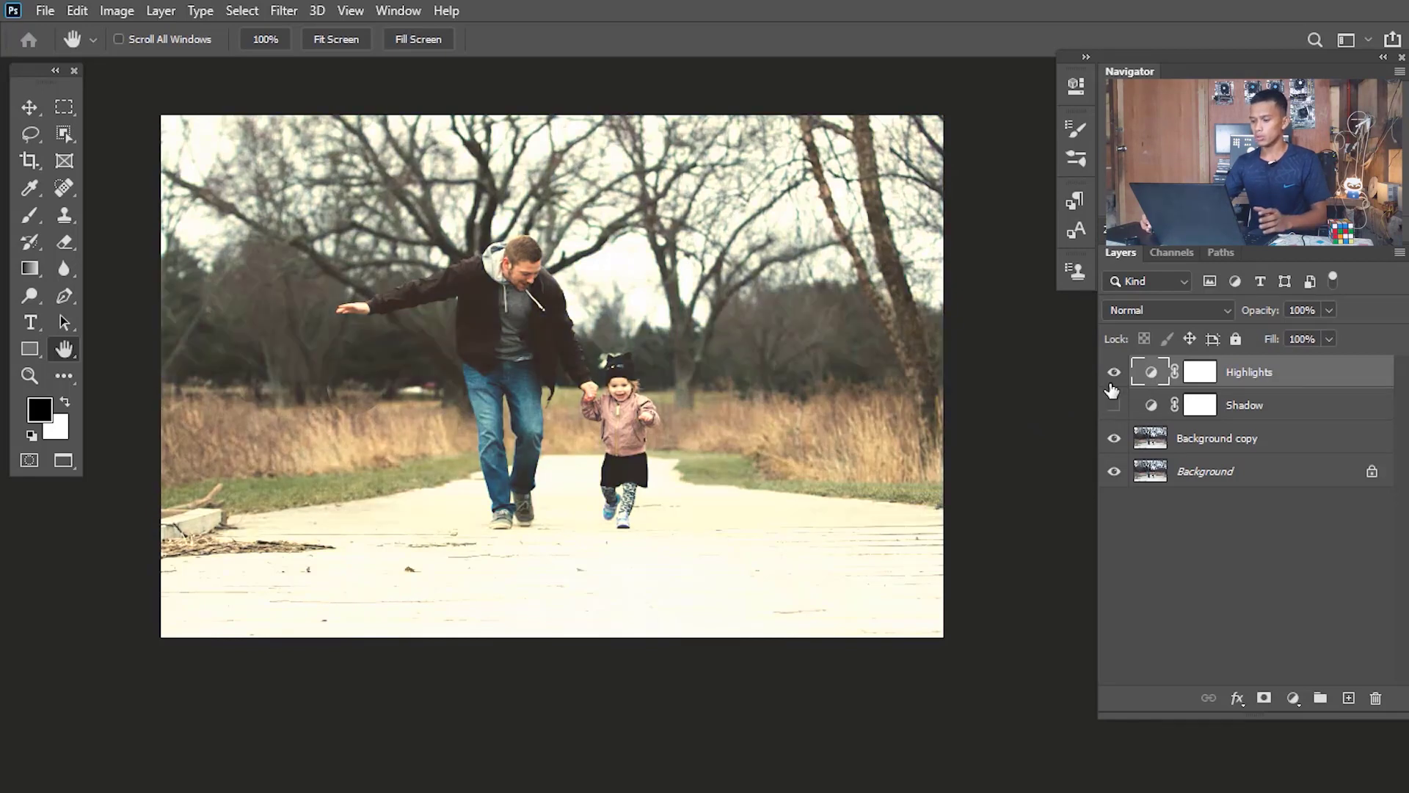
left_click(1115, 374)
left_click(1114, 374)
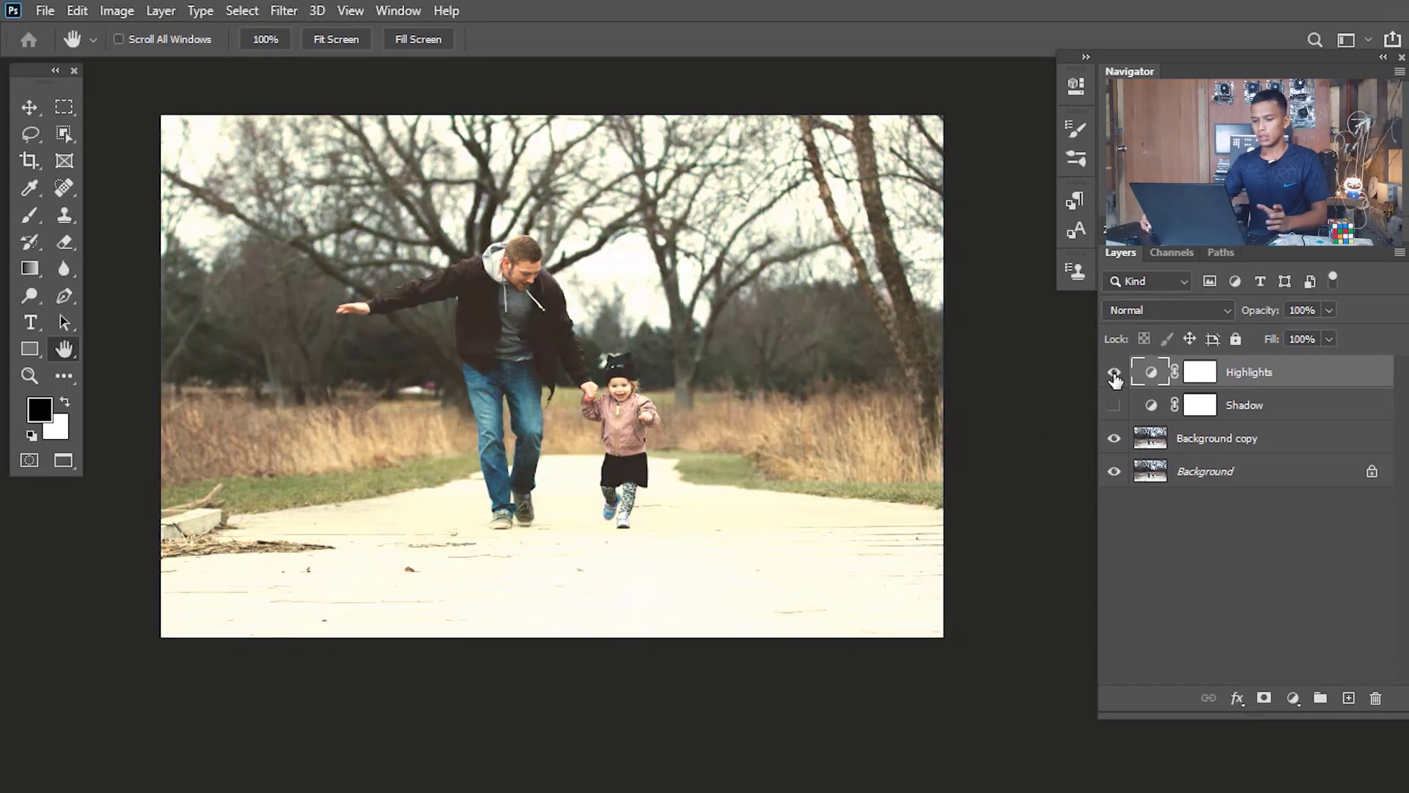
left_click(1116, 375)
left_click(1115, 375)
left_click(1115, 374)
left_click(1115, 374)
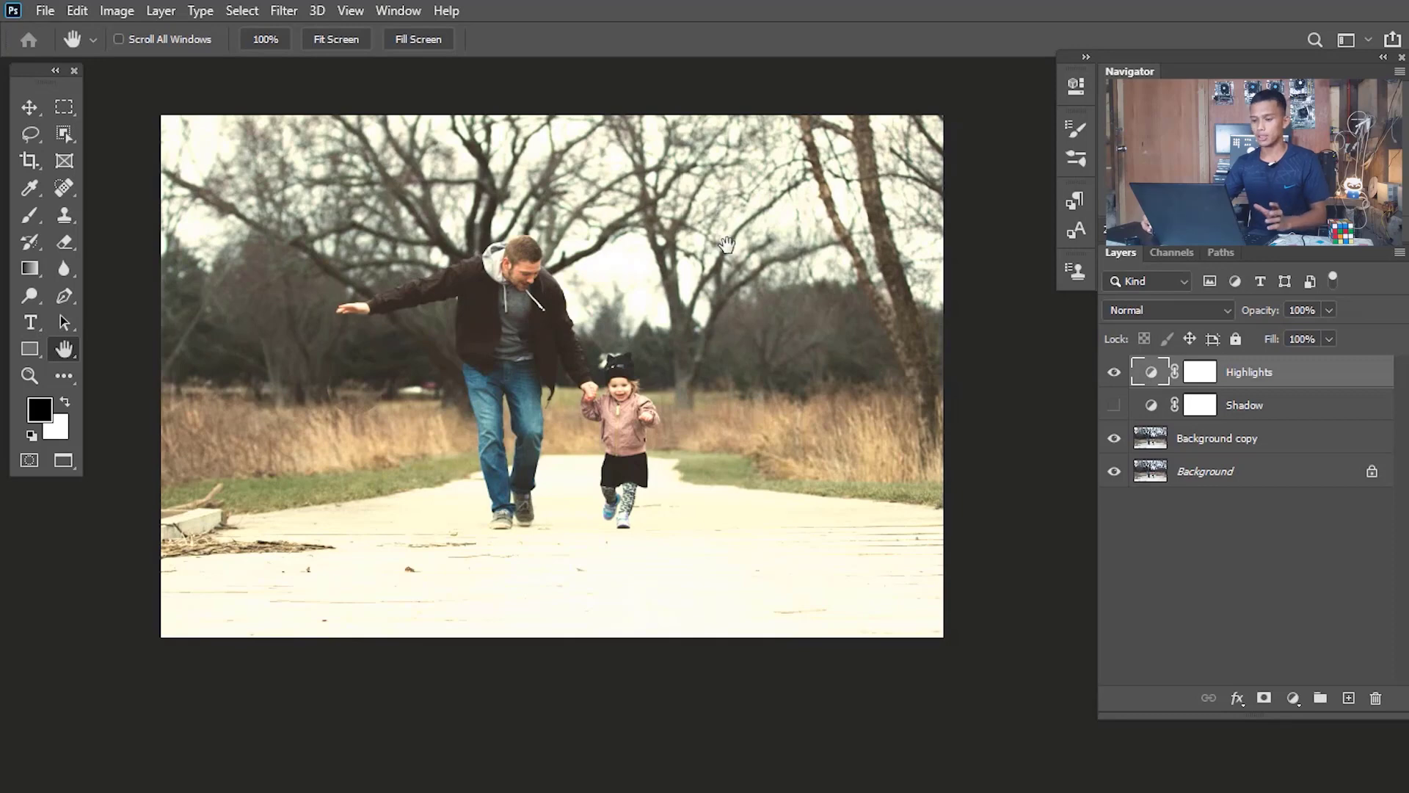
left_click(1113, 374)
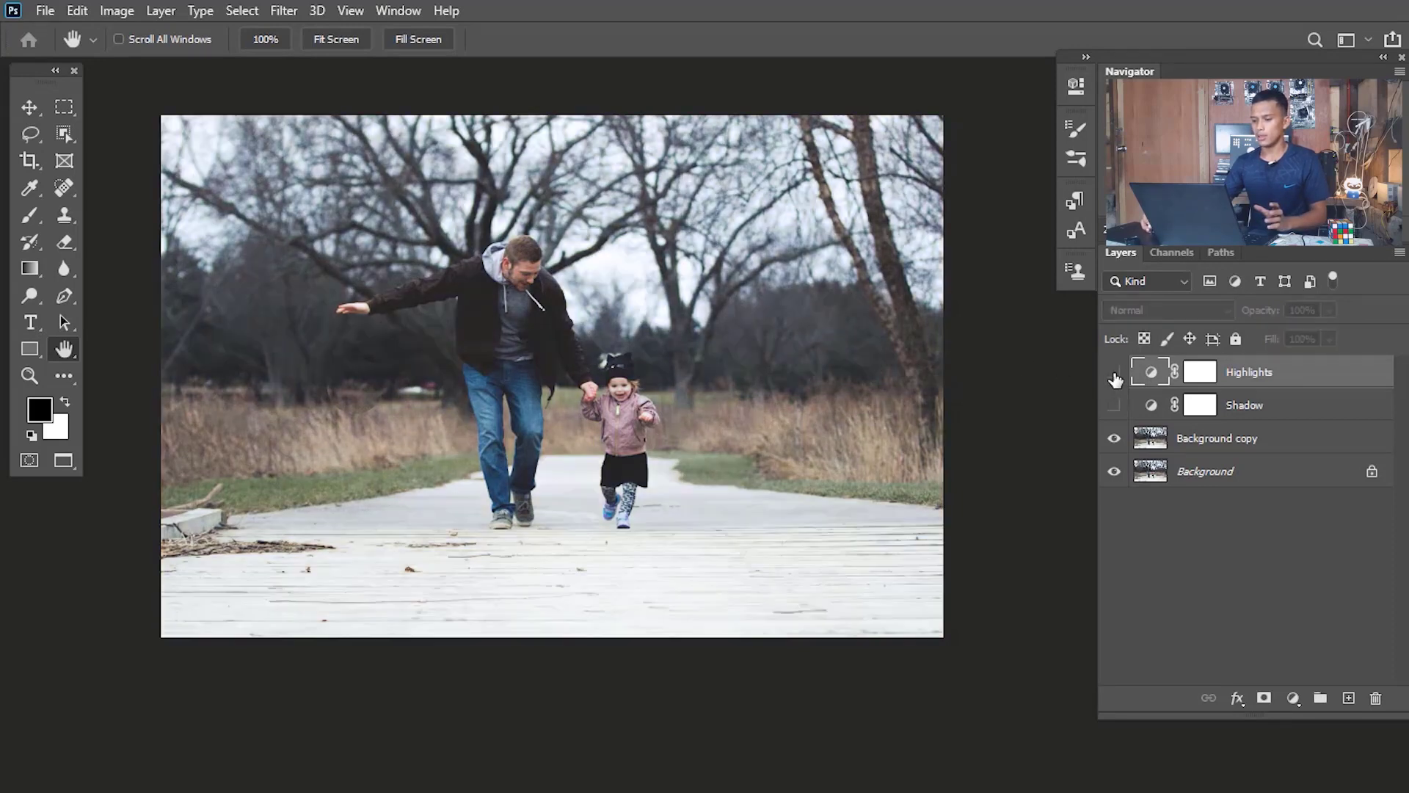
left_click(1112, 374)
left_click(1112, 373)
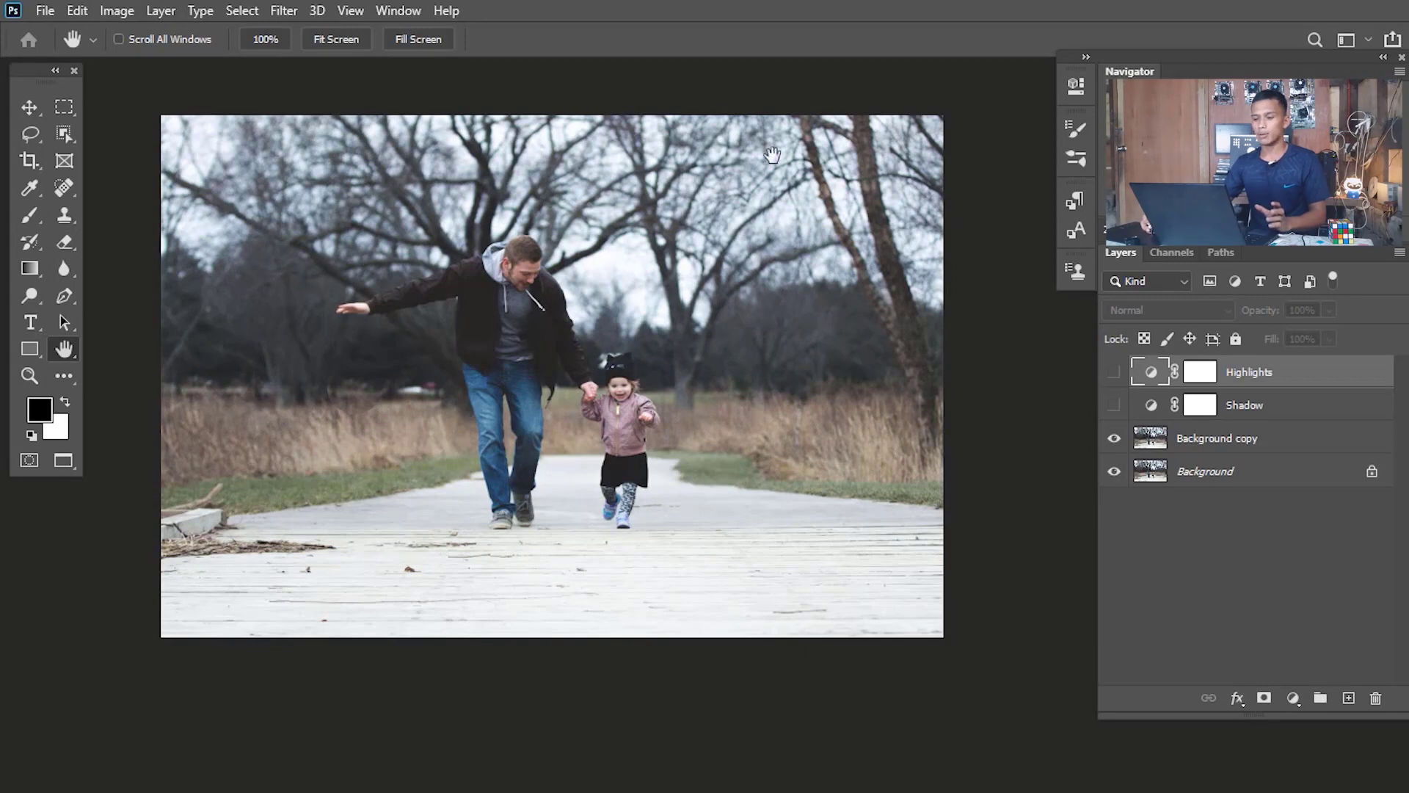
left_click(1110, 374)
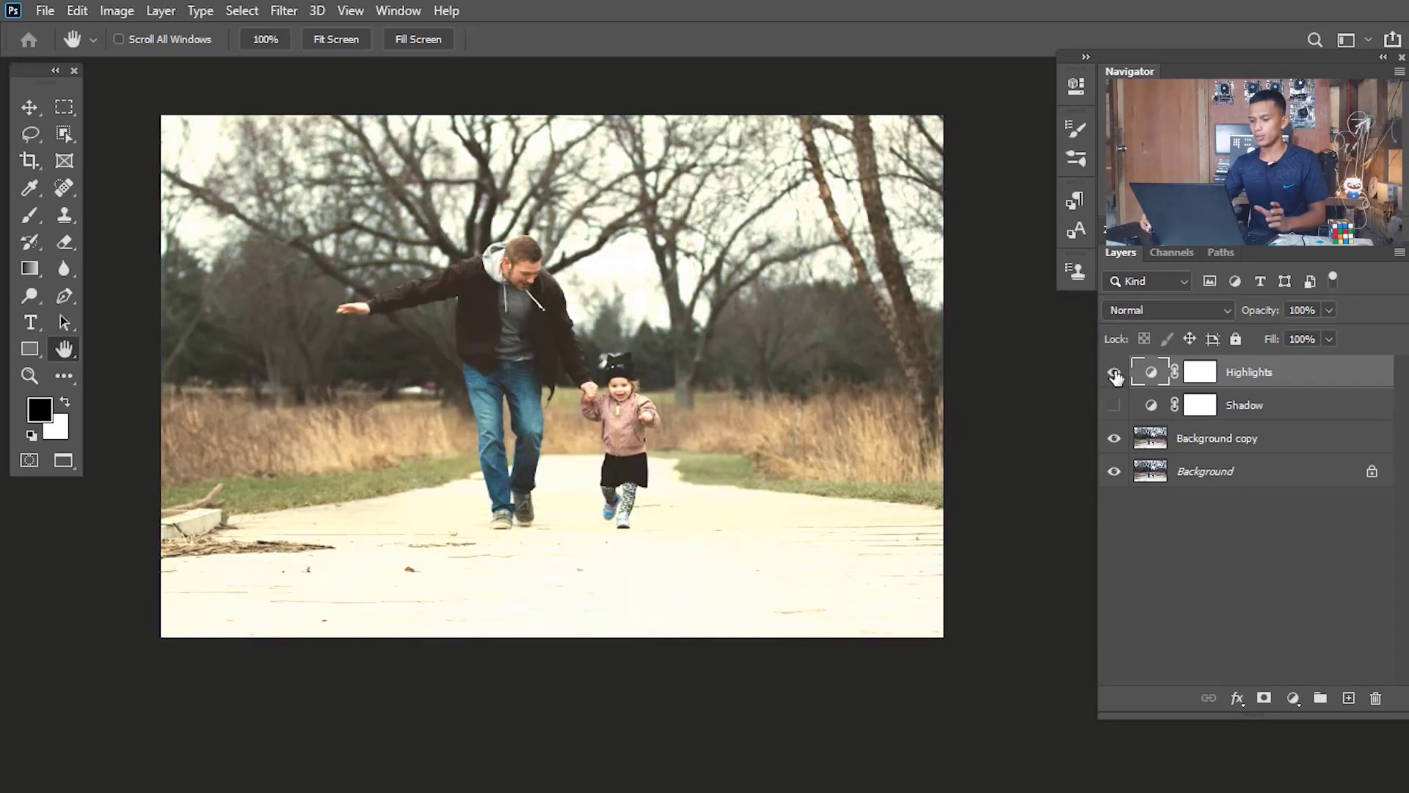
left_click(1111, 374)
left_click(1113, 408)
left_click(1114, 372)
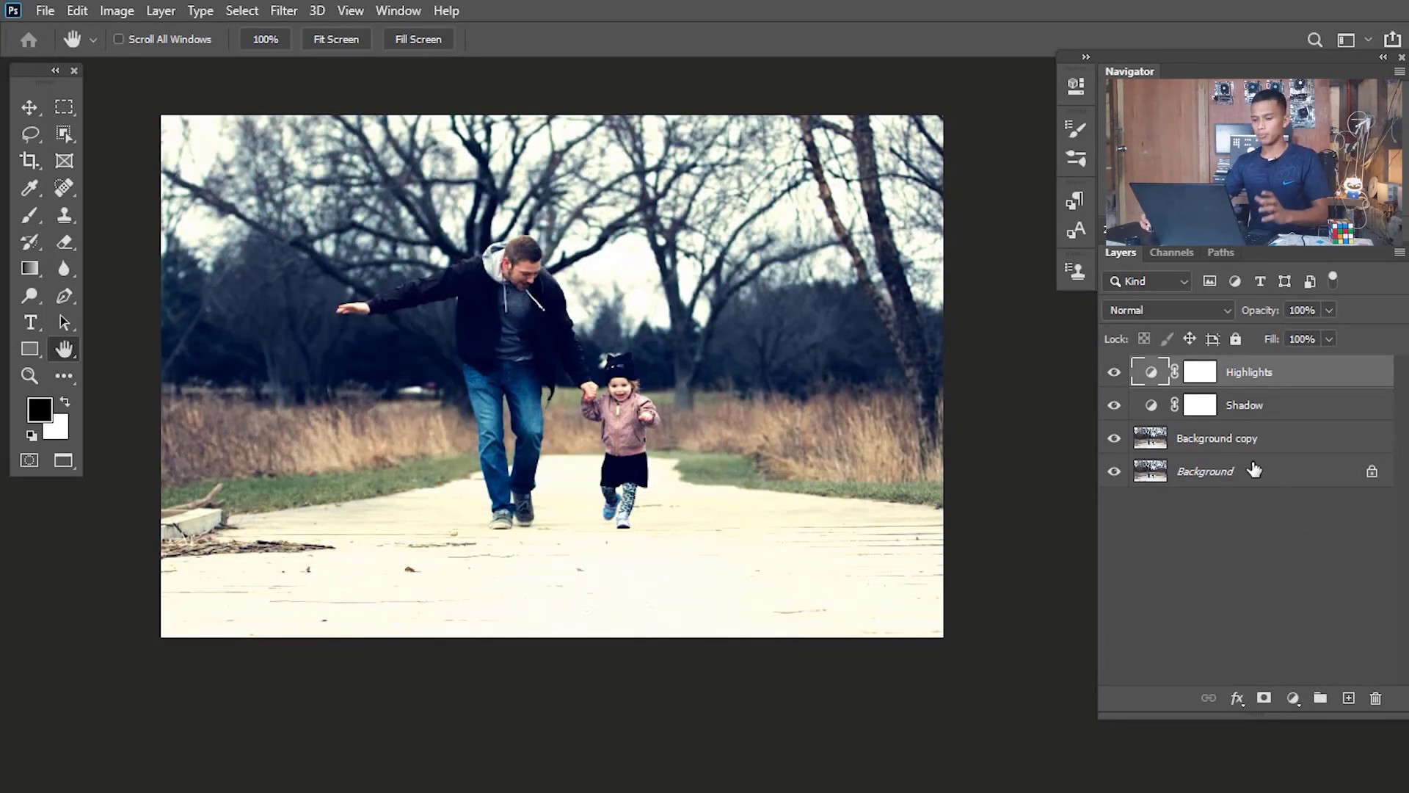
Add a Color Balance adjustment layer above Highlights, with Midtones at Cyan–Red +8 and Yellow–Blue -41.
left_click(1293, 697)
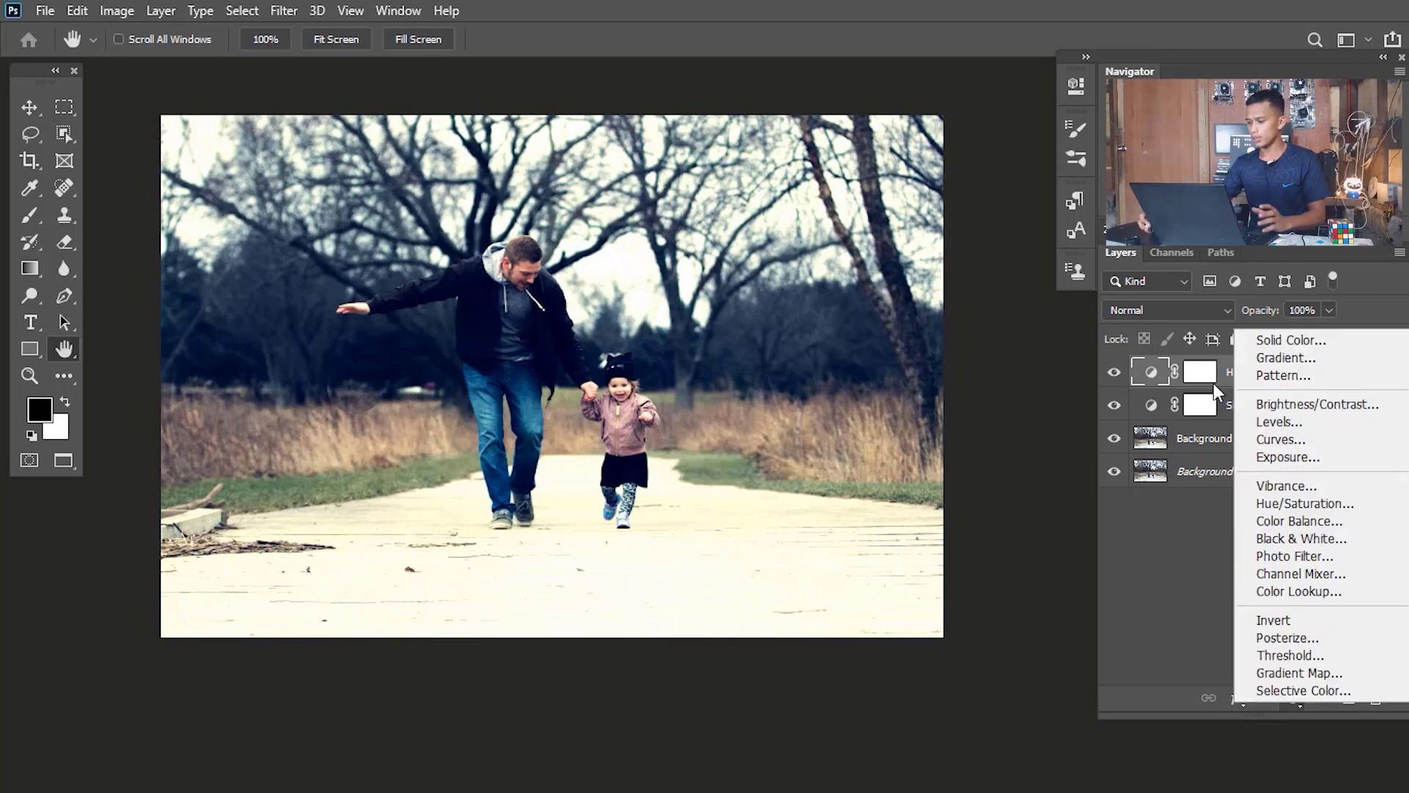
left_click(1293, 520)
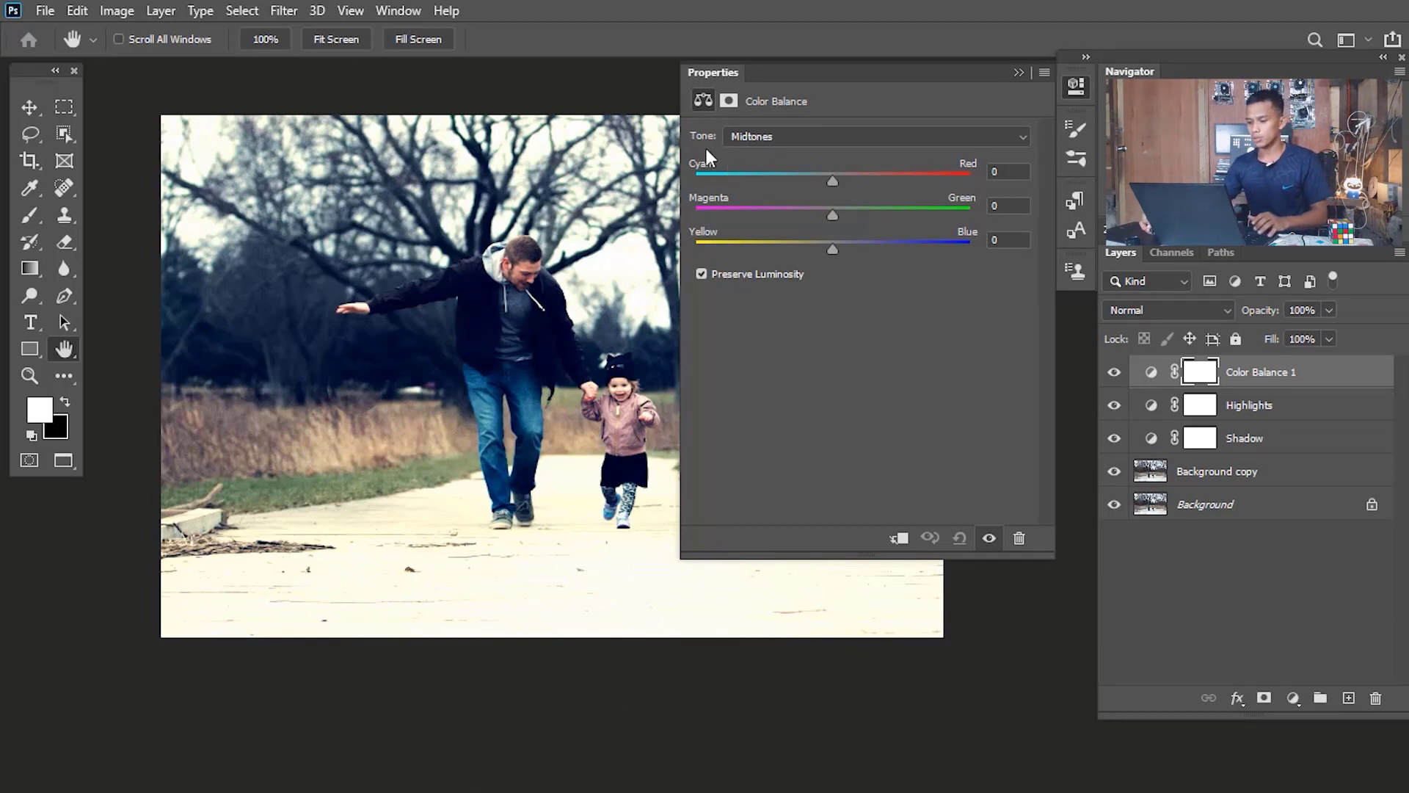
left_click_drag(832, 250, 776, 254)
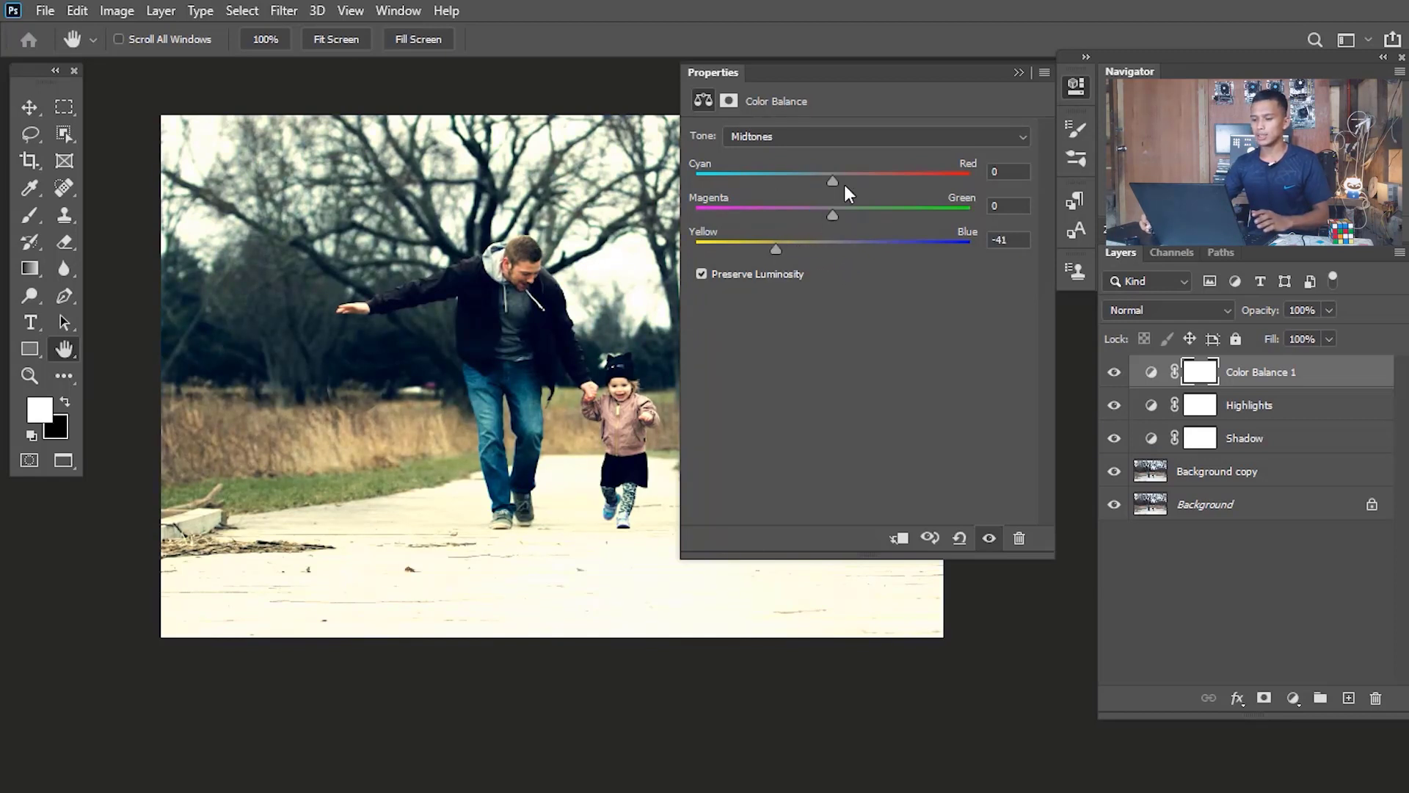
left_click_drag(833, 189, 841, 190)
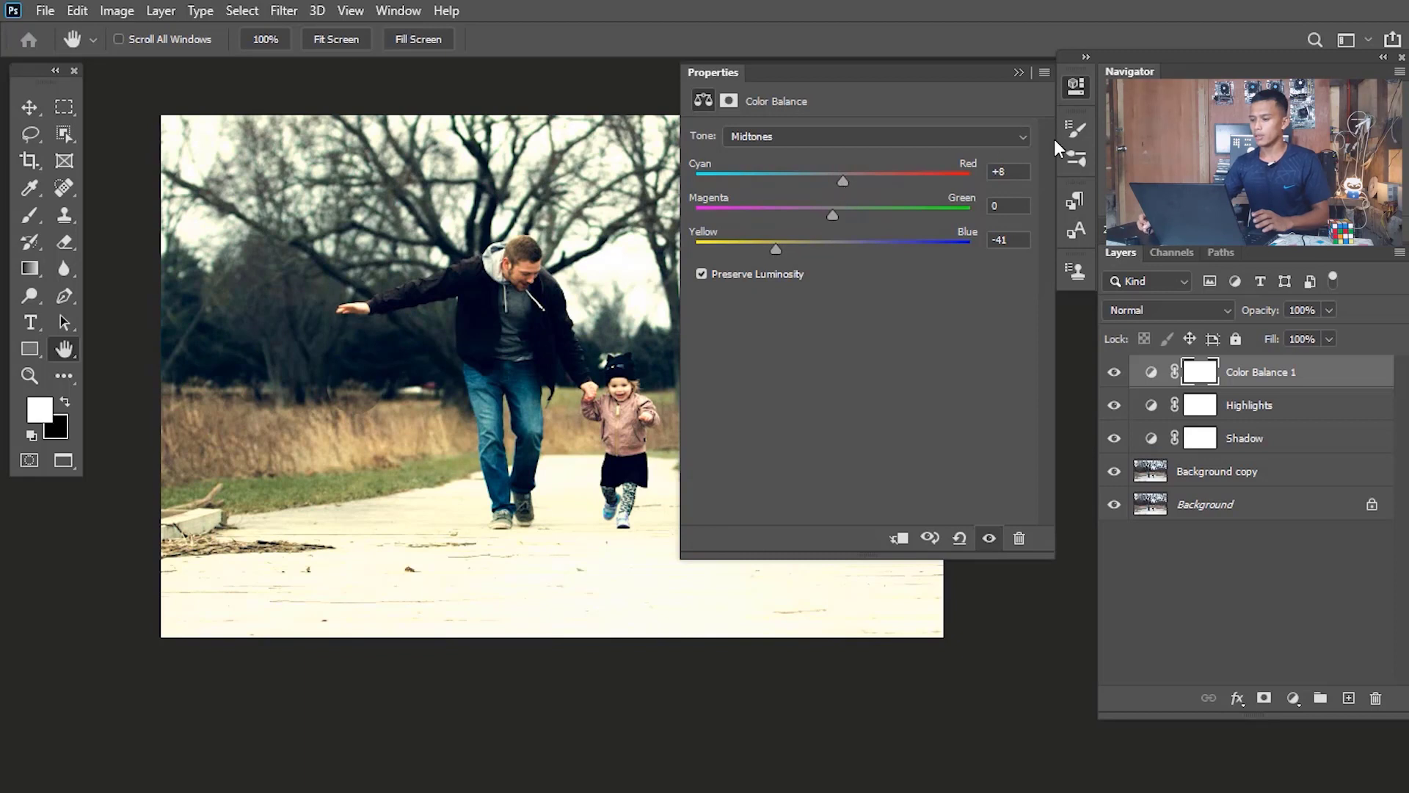
left_click(1019, 72)
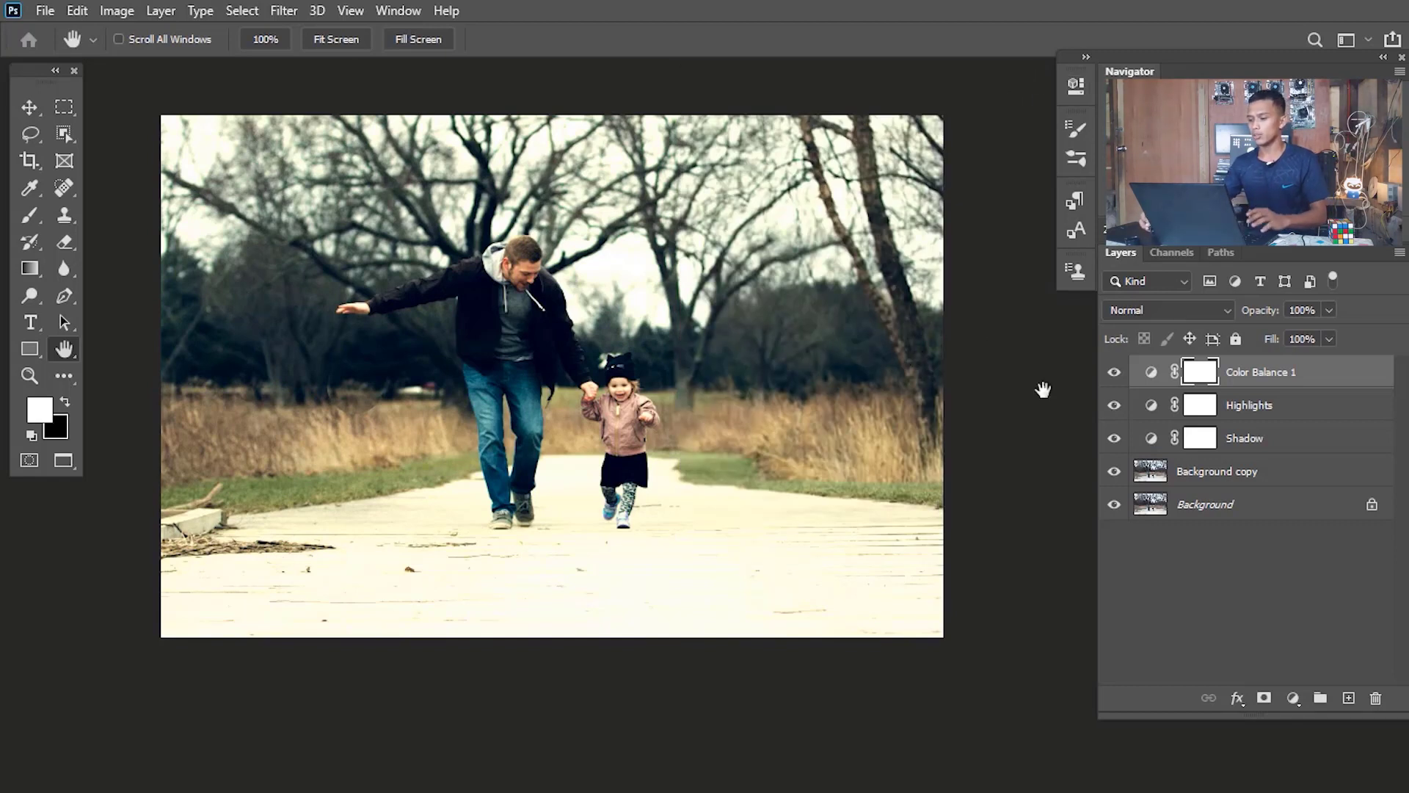
Toggle the midtones Color Balance layer's visibility to compare the photo with and without it, leaving it visible.
left_click(1116, 373)
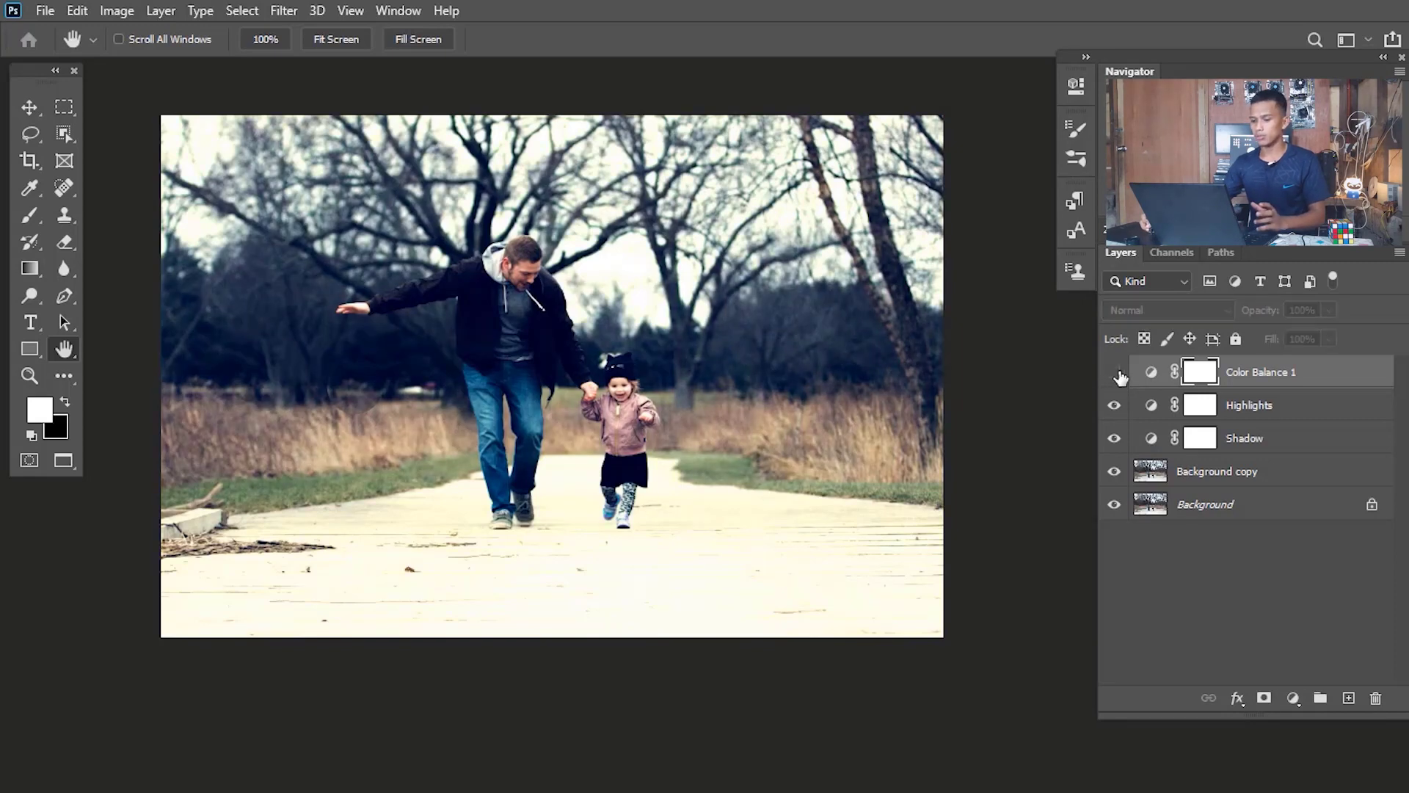
left_click(1121, 373)
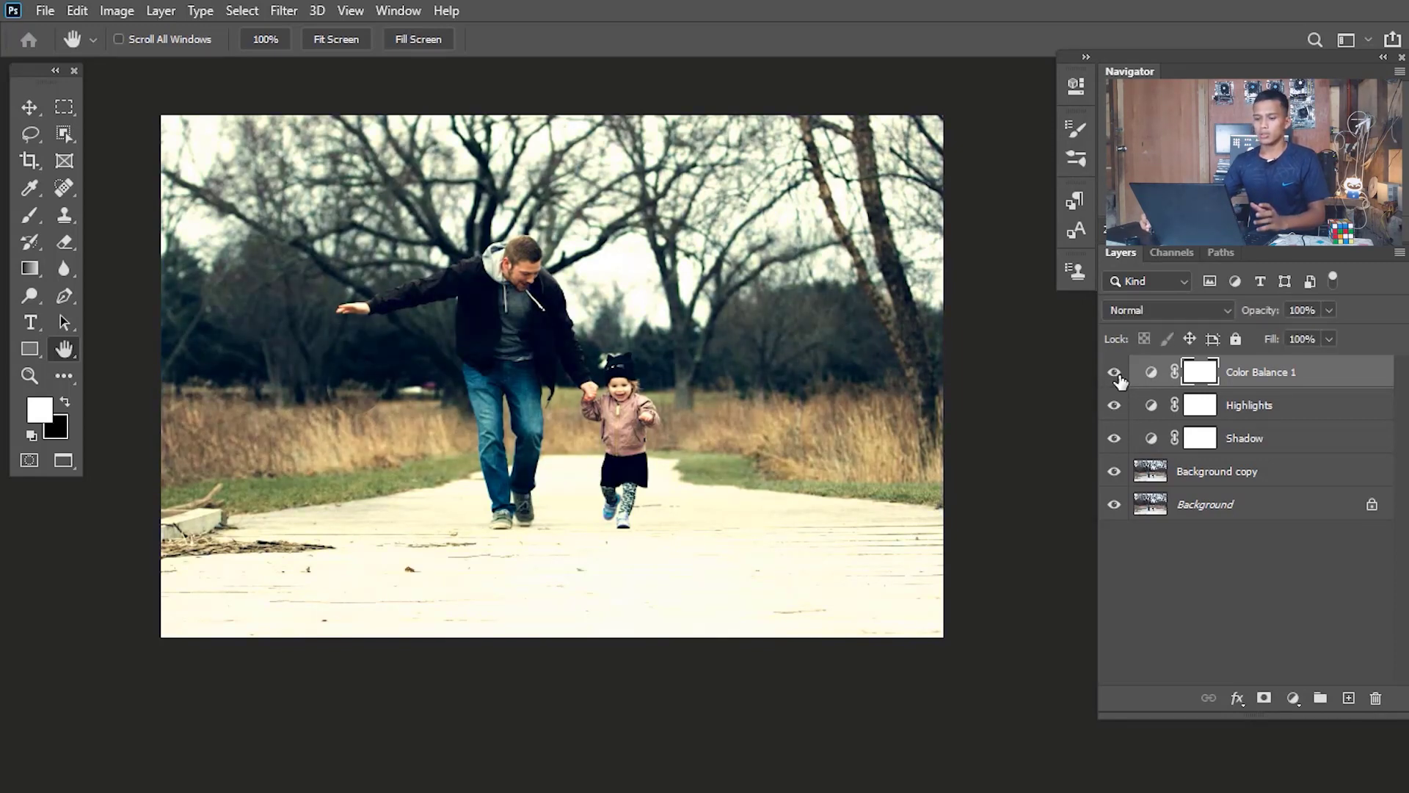
left_click(1116, 374)
left_click(1114, 378)
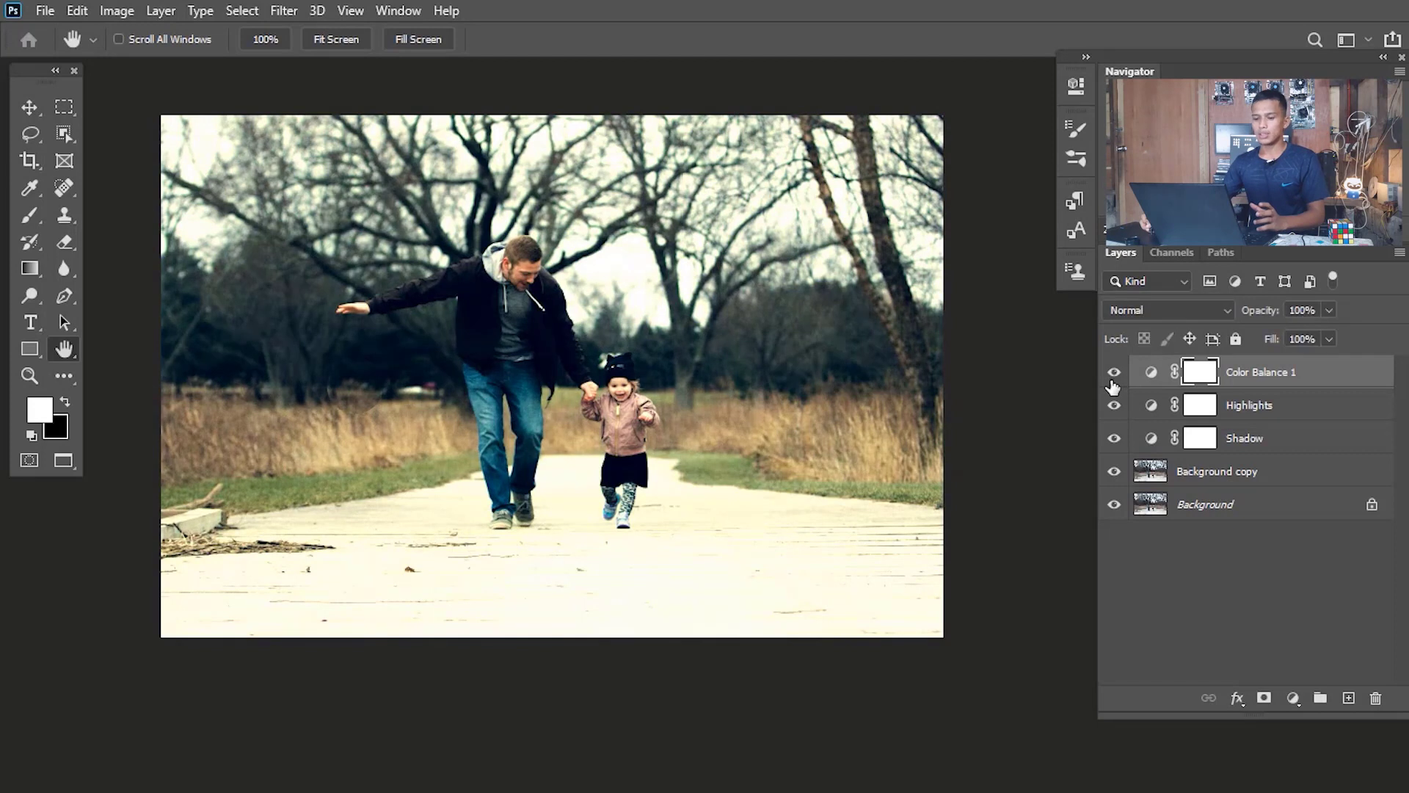
Rename the midtones Color Balance adjustment layer as Midtone.
double_click(1251, 373)
type("Midtone")
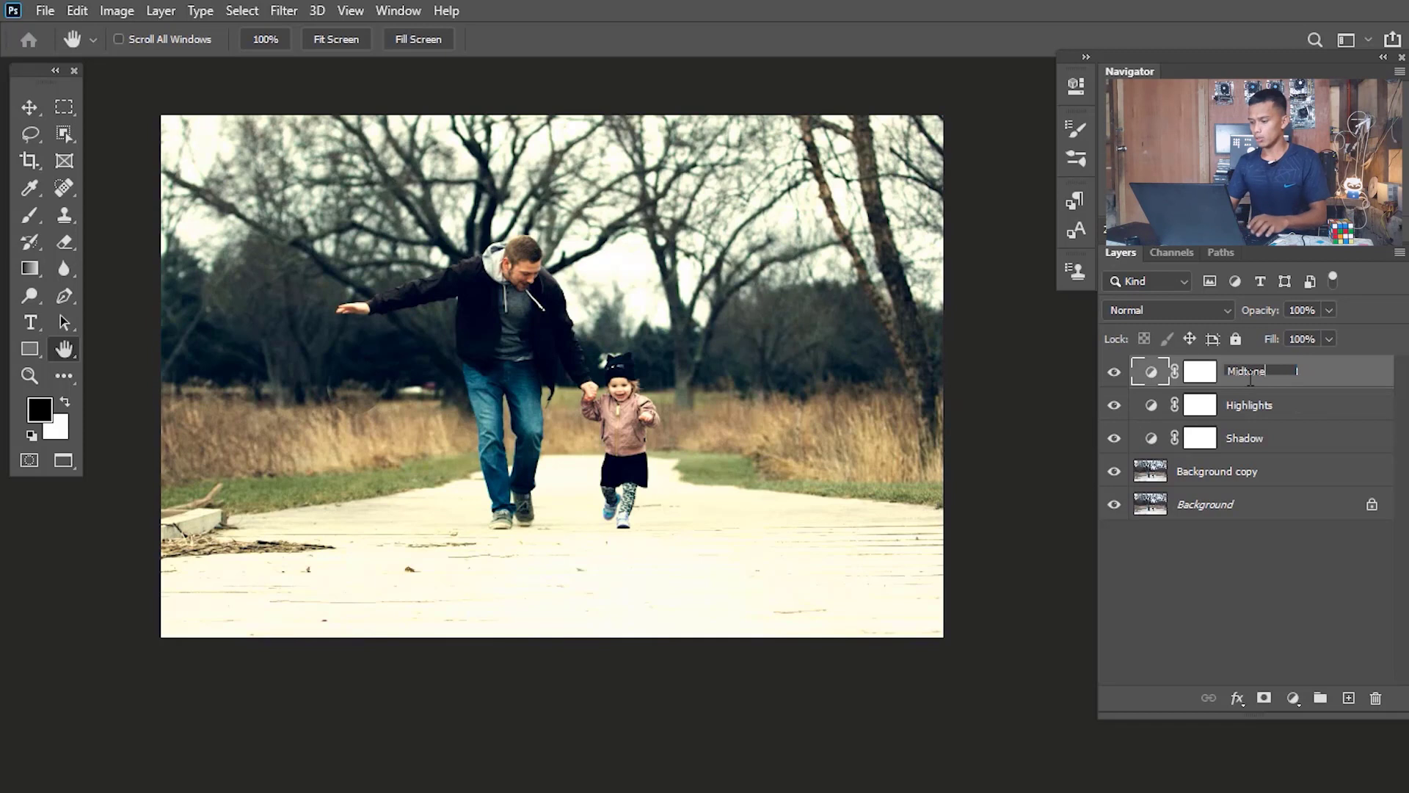
key("Return")
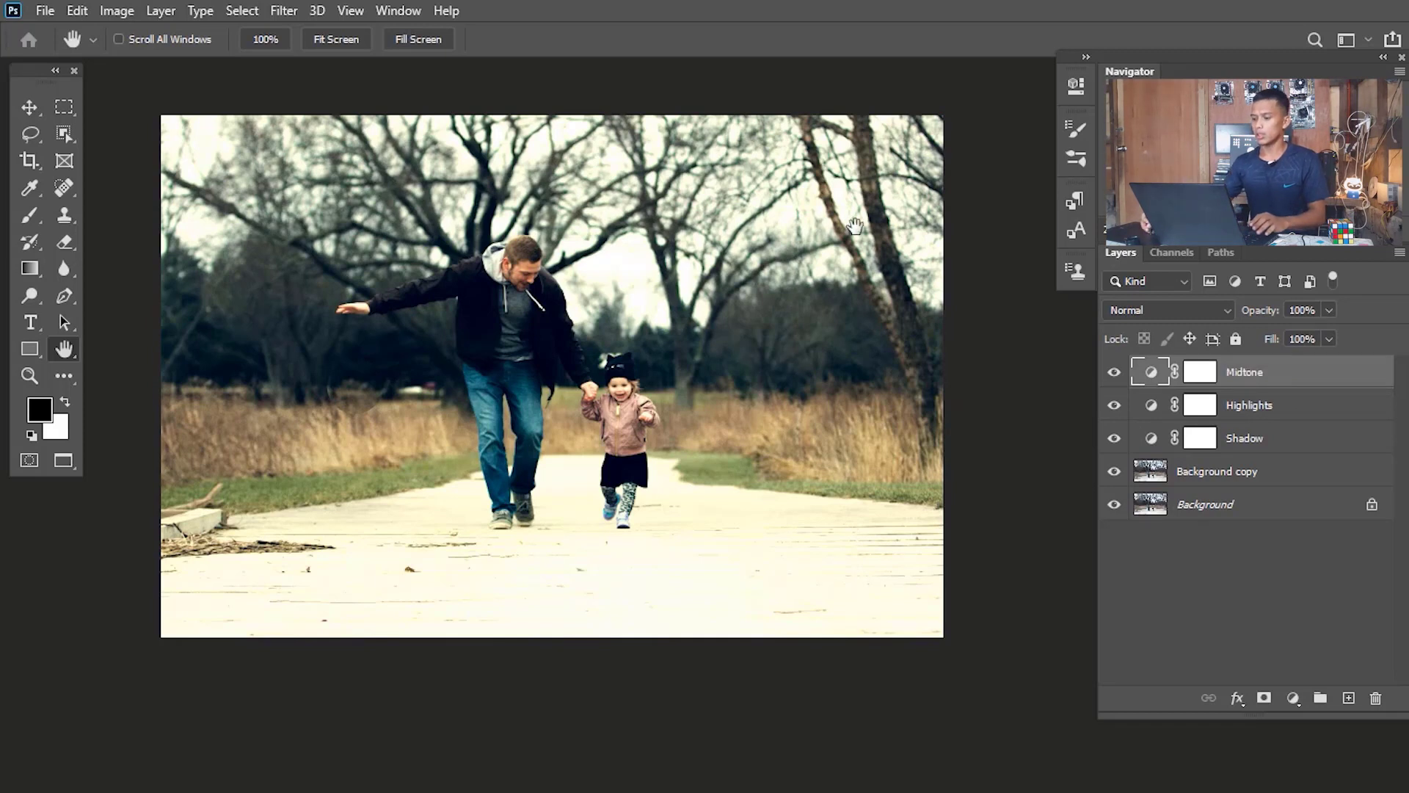
Adjust the Shadow layer's Color Balance for Shadows to Cyan–Red +9 and Yellow–Blue +9.
double_click(1151, 439)
key("x")
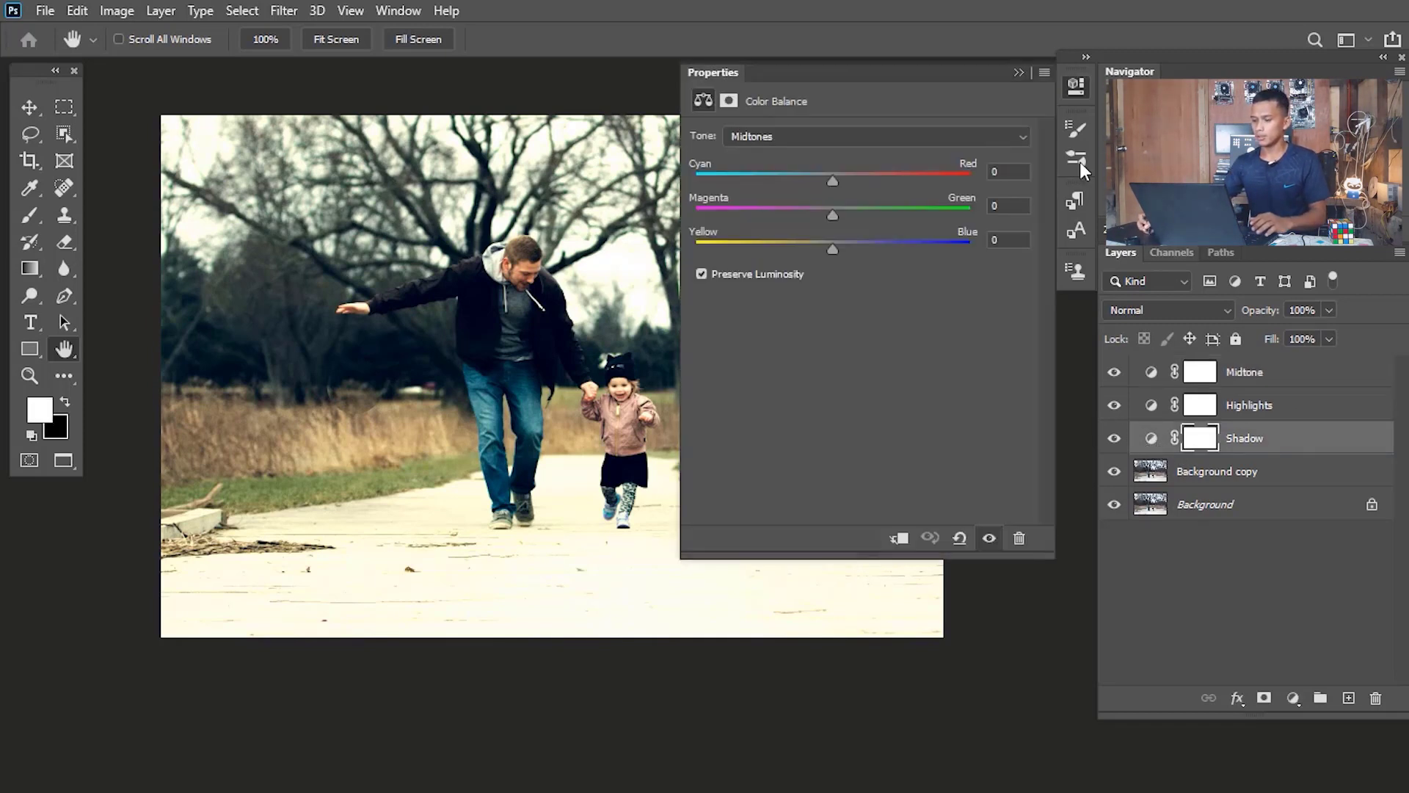
left_click(839, 135)
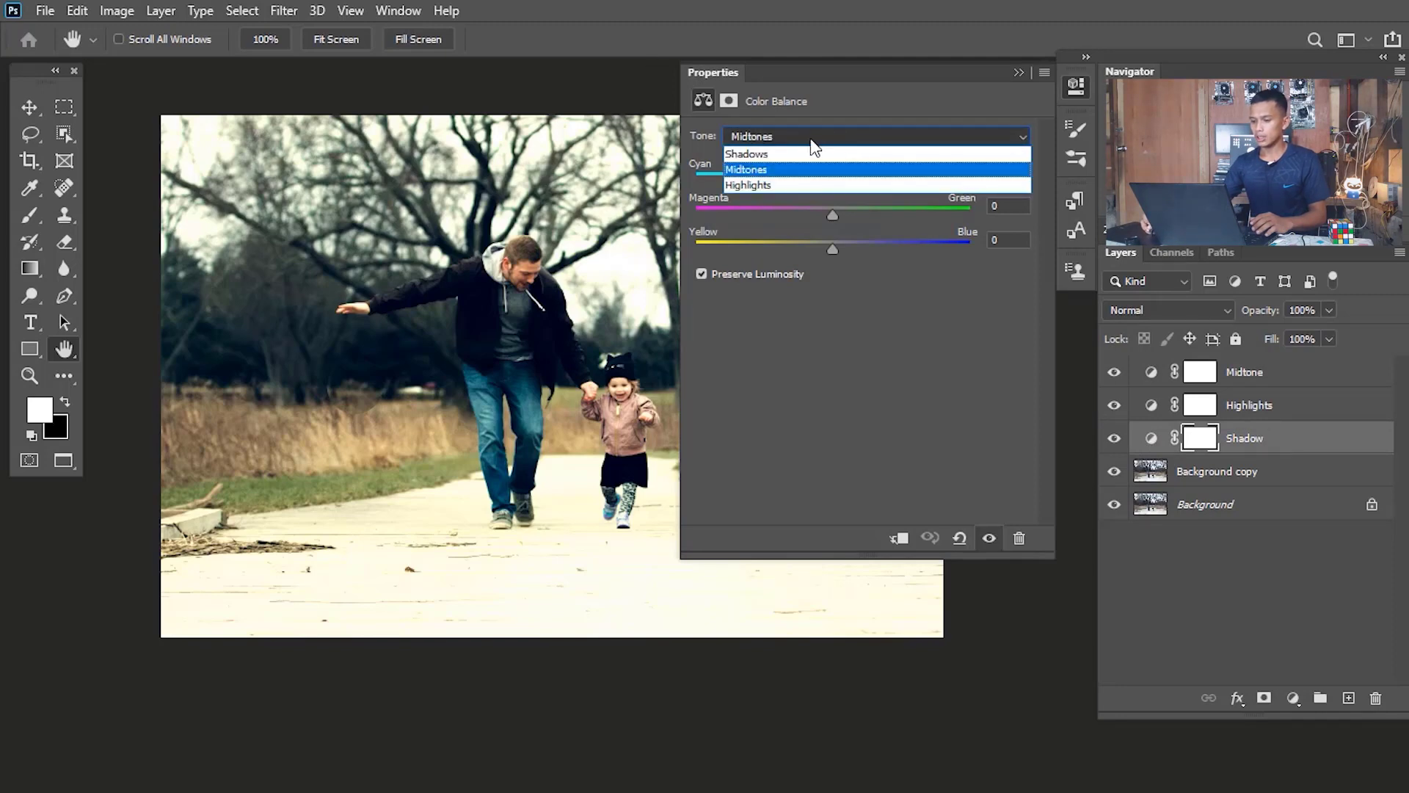
left_click(770, 151)
left_click_drag(880, 249, 848, 246)
left_click_drag(817, 181, 839, 188)
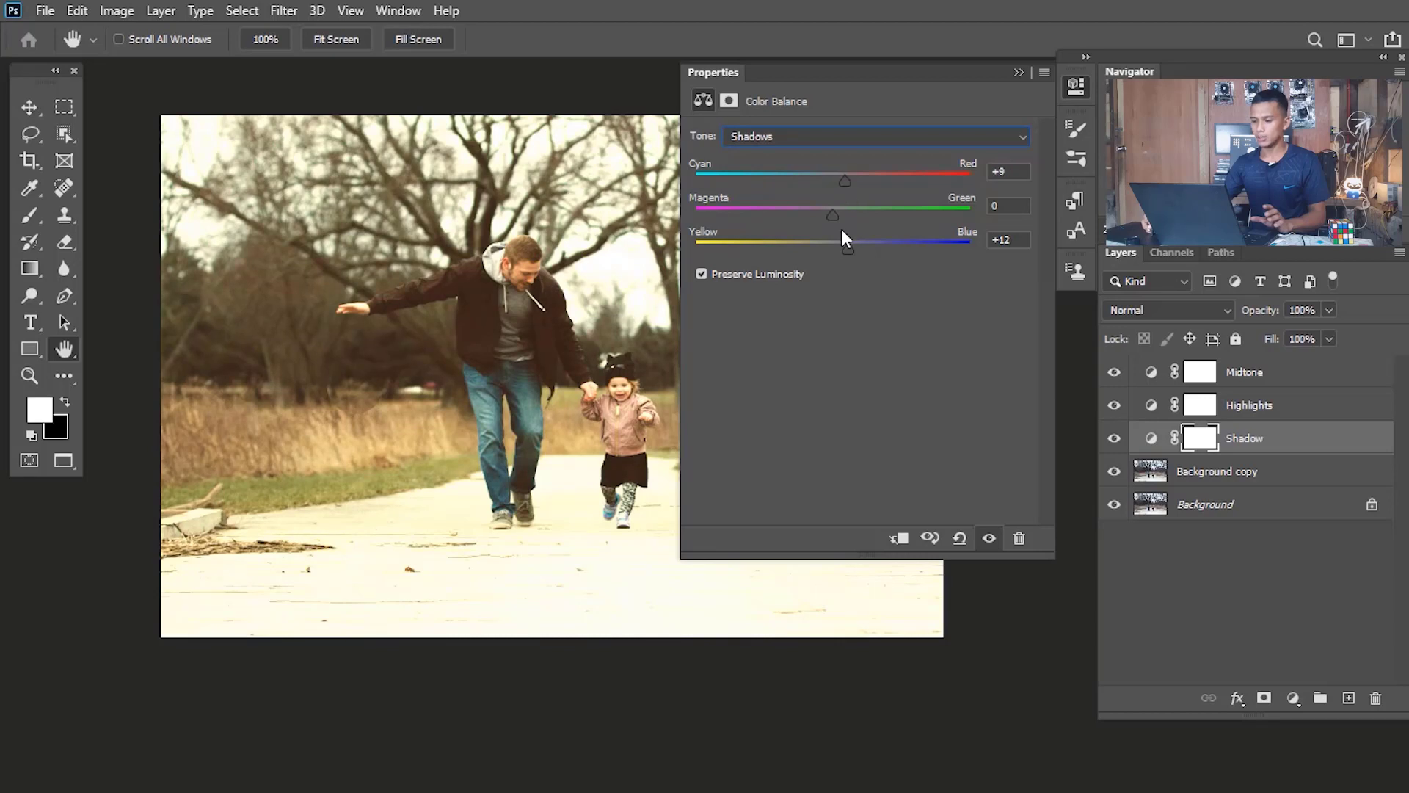
left_click_drag(847, 251, 845, 253)
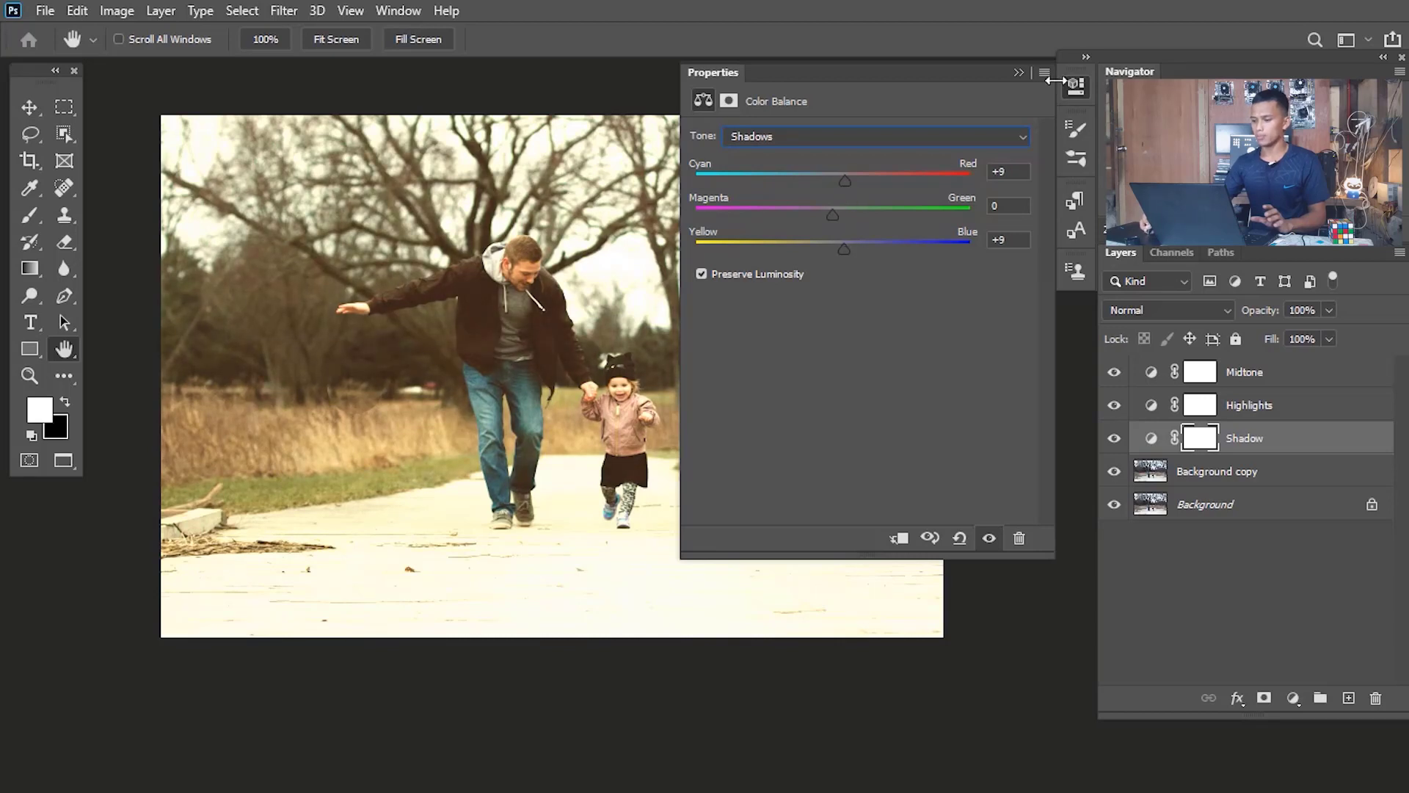
Adjust the Highlights layer's Color Balance for Highlights to Cyan–Red +15 and Yellow–Blue -58.
left_click(1018, 73)
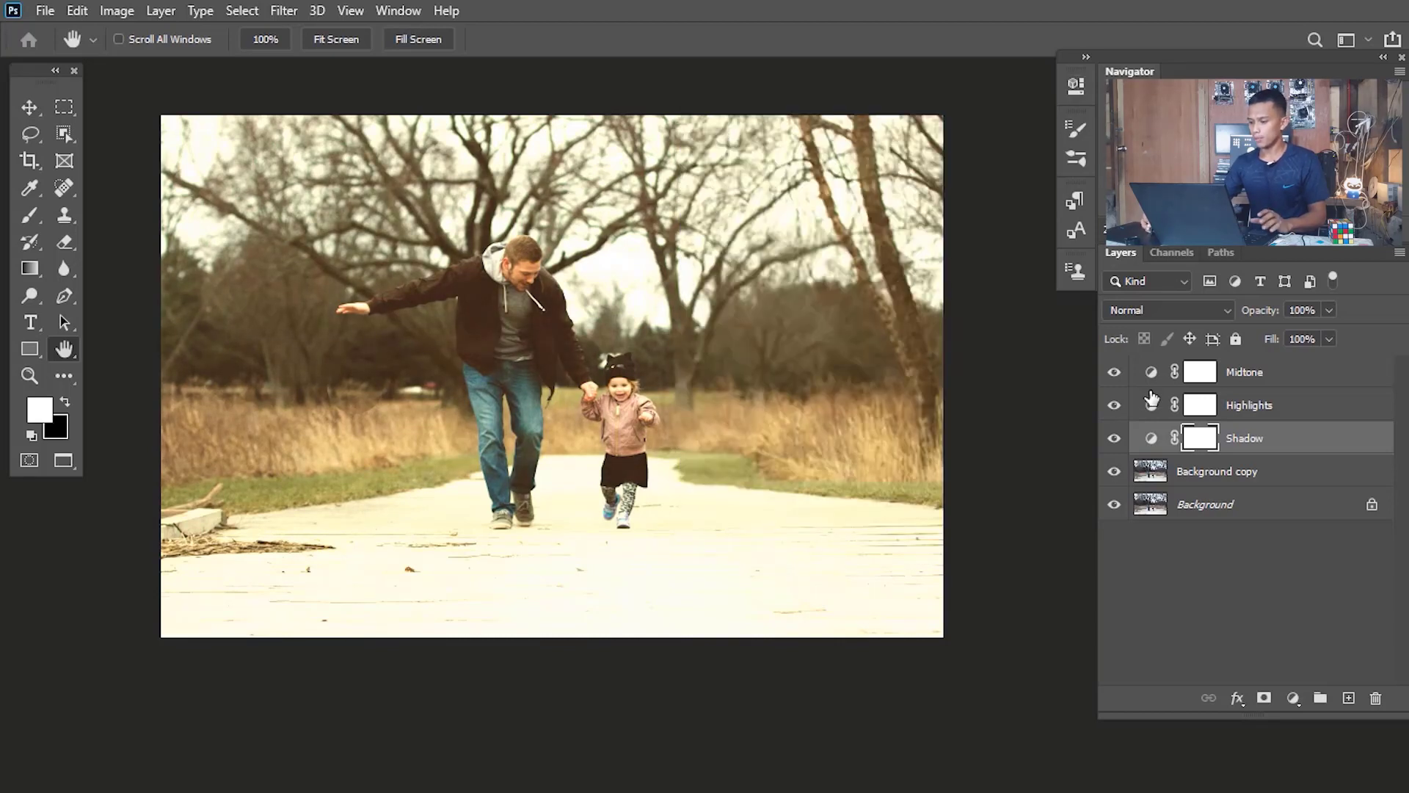
double_click(1150, 407)
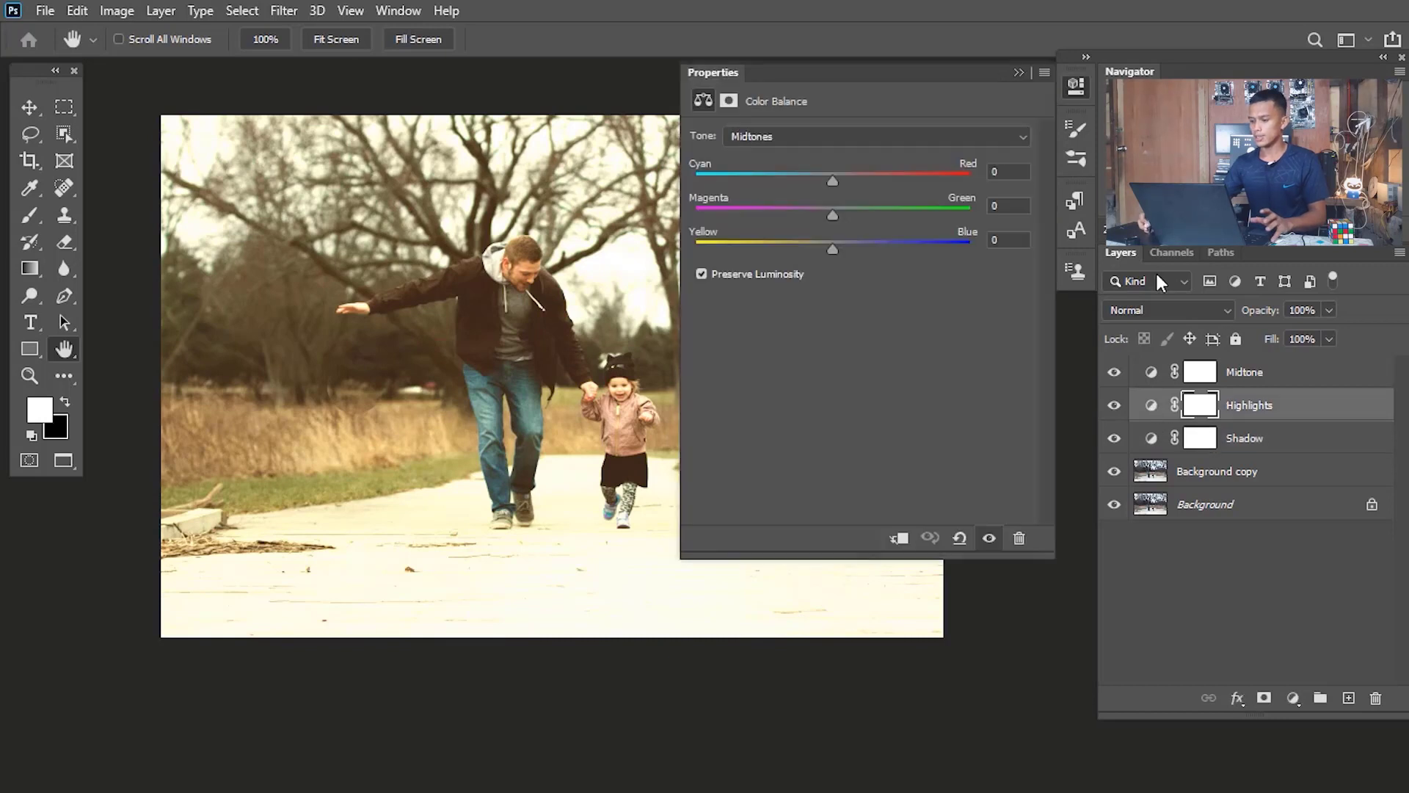
left_click(785, 136)
left_click(776, 184)
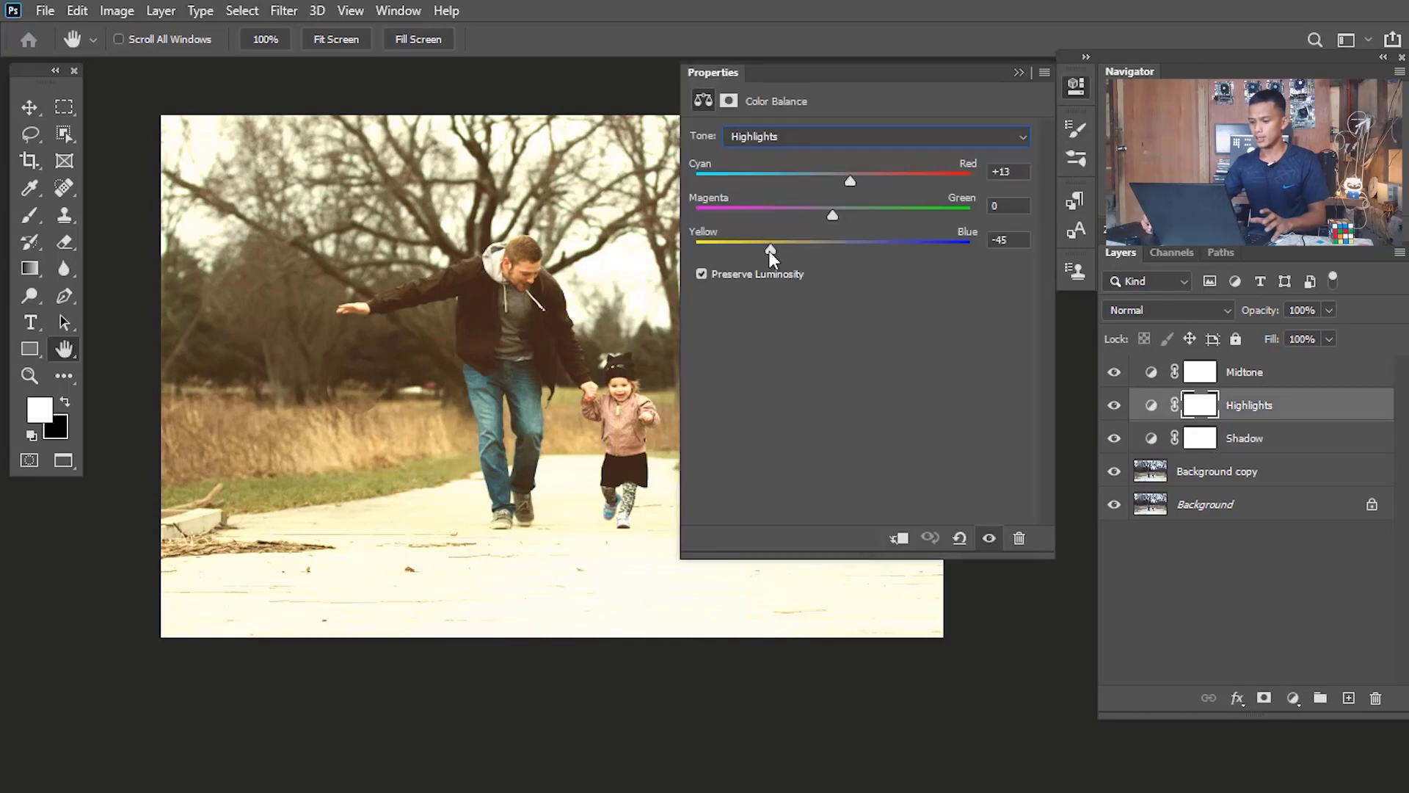
left_click_drag(769, 246, 756, 249)
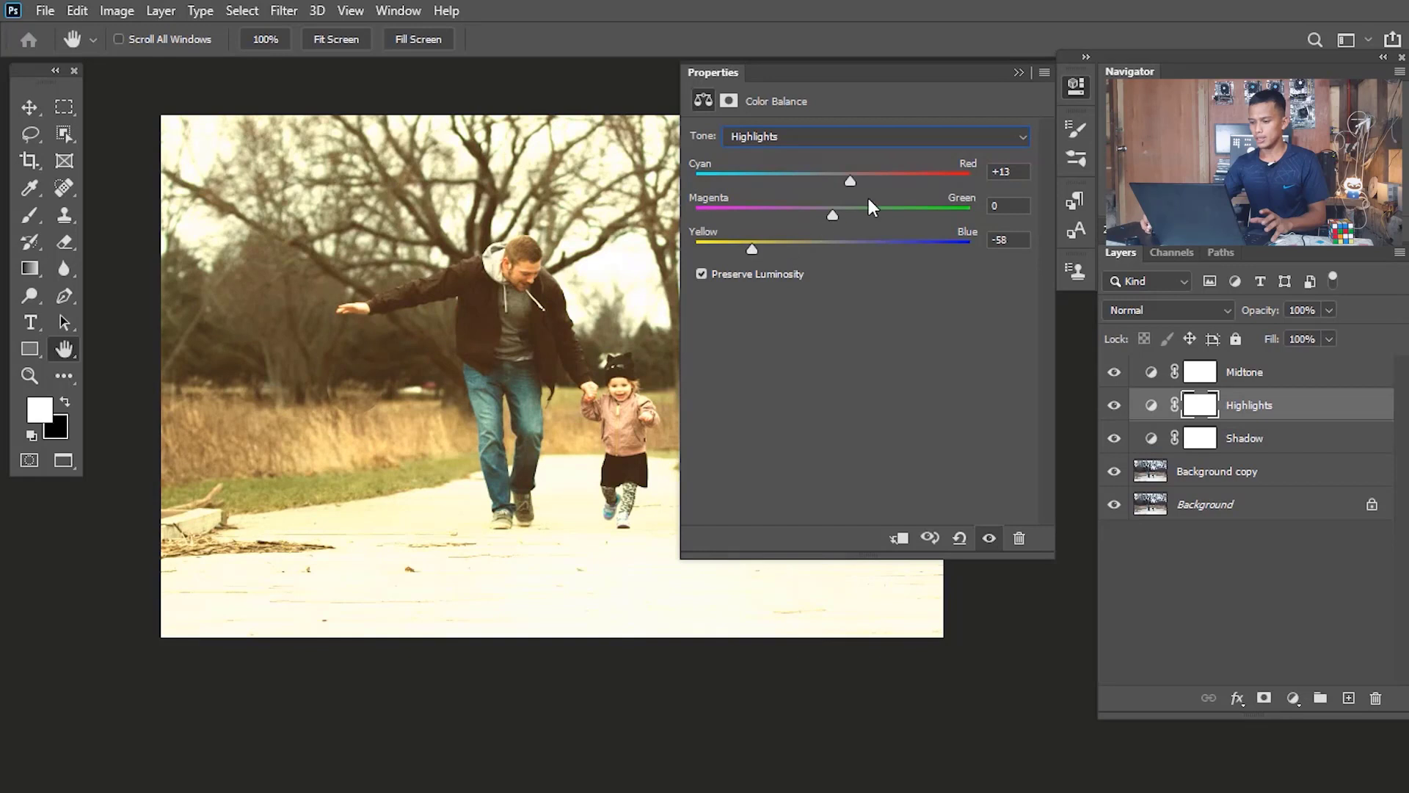
mouse_move(856, 178)
left_mouse_down()
mouse_move(834, 179)
mouse_move(852, 183)
left_mouse_up()
left_click(1019, 72)
Fine-tune the Midtone layer's Color Balance for Midtones to Cyan–Red +6, Magenta–Green +9 and Yellow–Blue -40.
double_click(1158, 372)
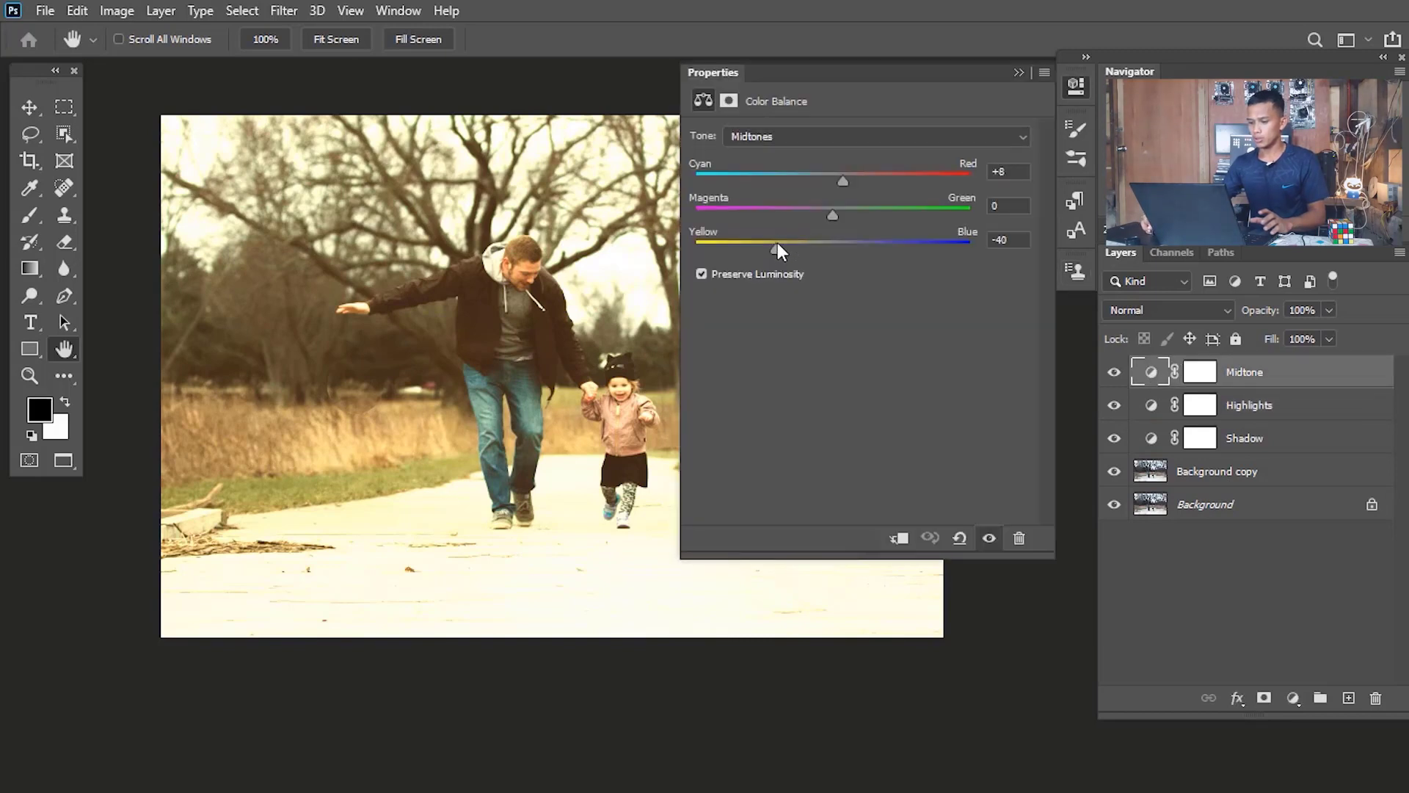
mouse_move(777, 243)
left_mouse_down()
mouse_move(805, 242)
mouse_move(777, 243)
left_mouse_up()
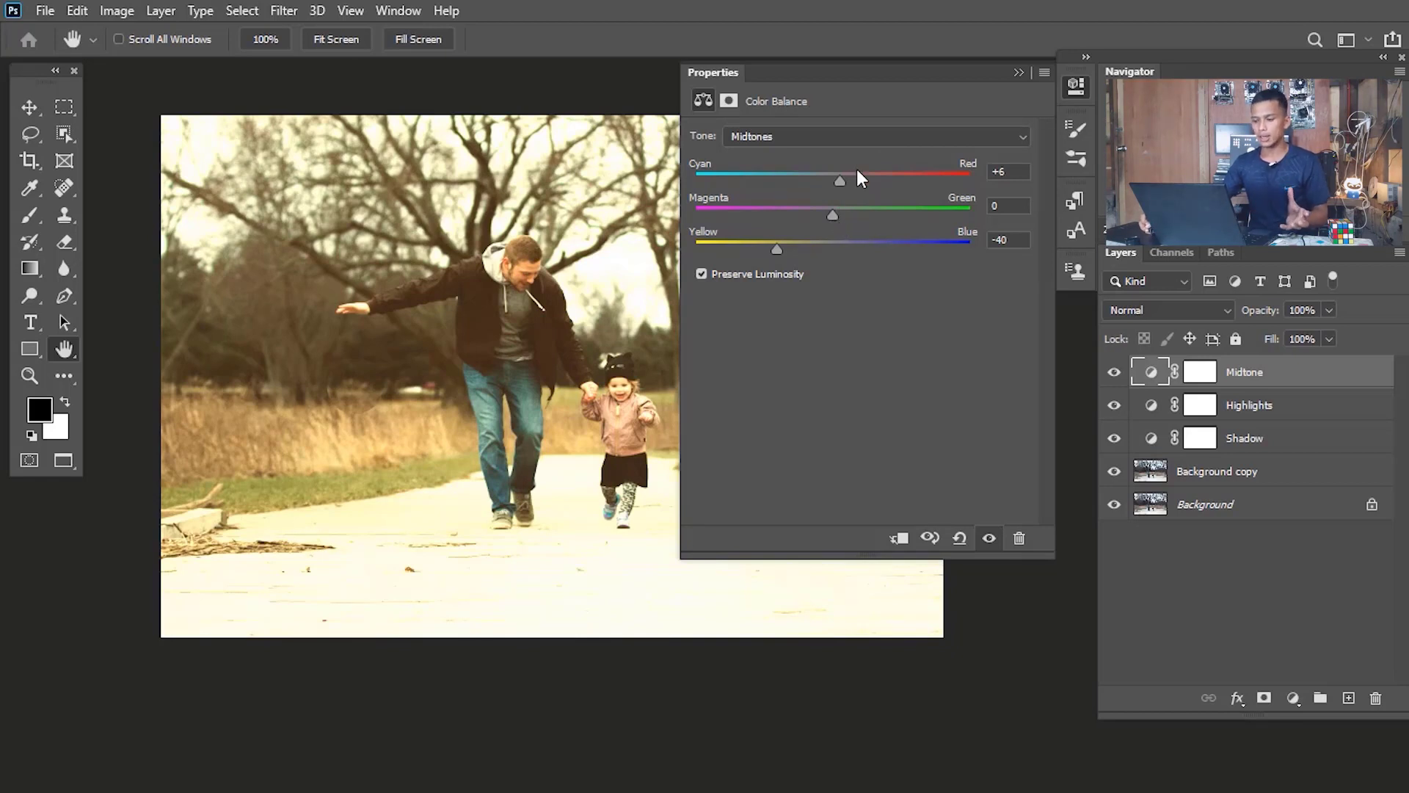
left_click_drag(831, 216, 845, 216)
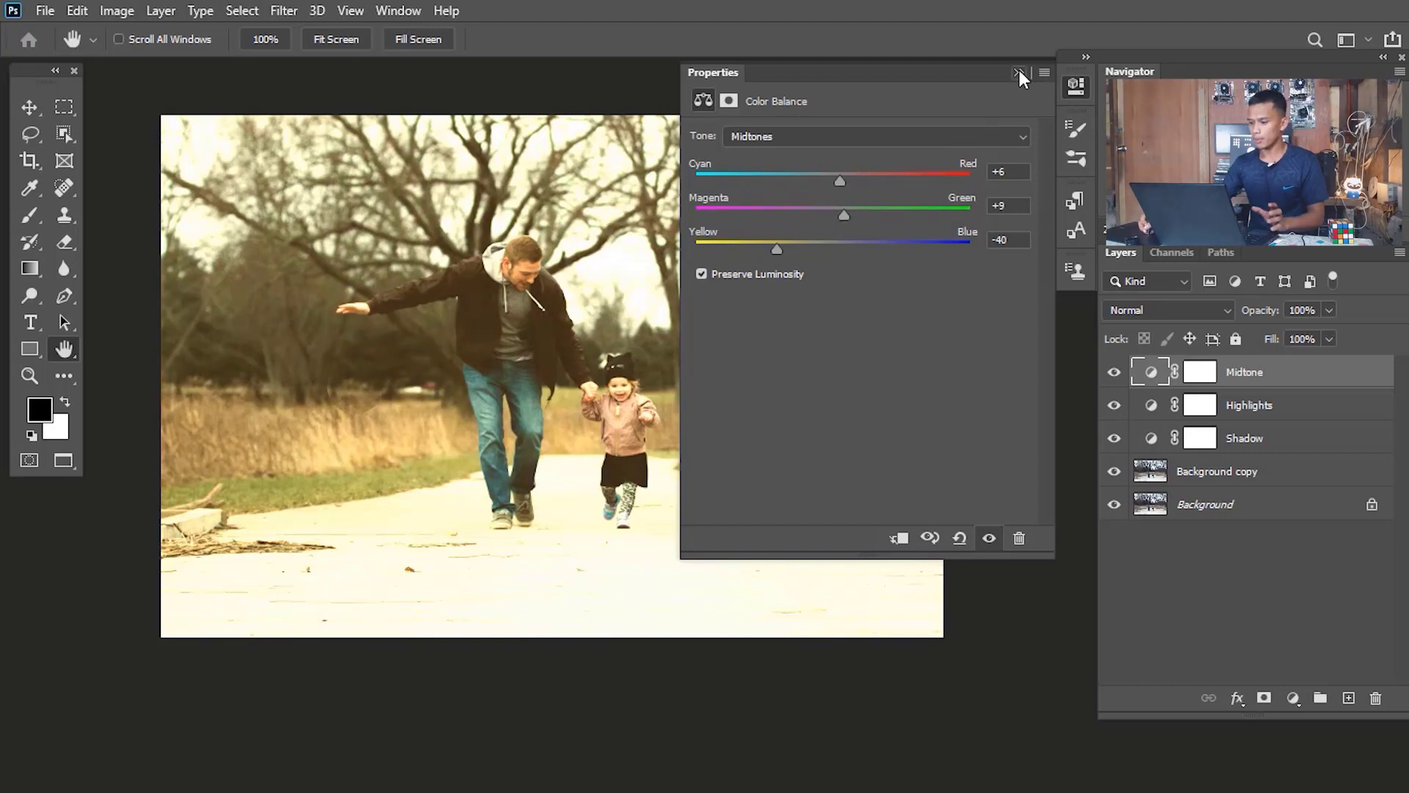
left_click(1018, 72)
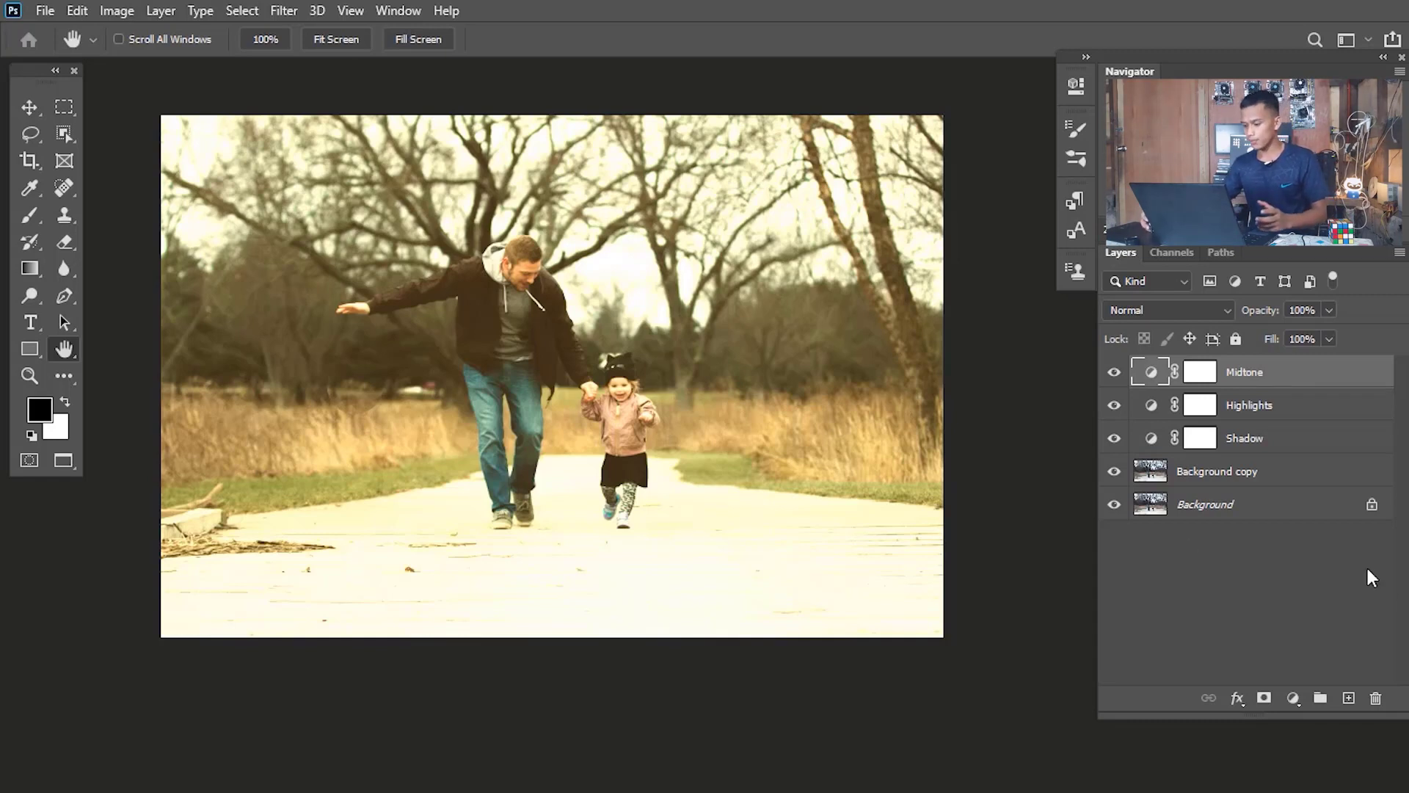
Add a Curves adjustment layer above Midtone, moving the black point to input 36 and the white point slightly inward.
left_click(1289, 696)
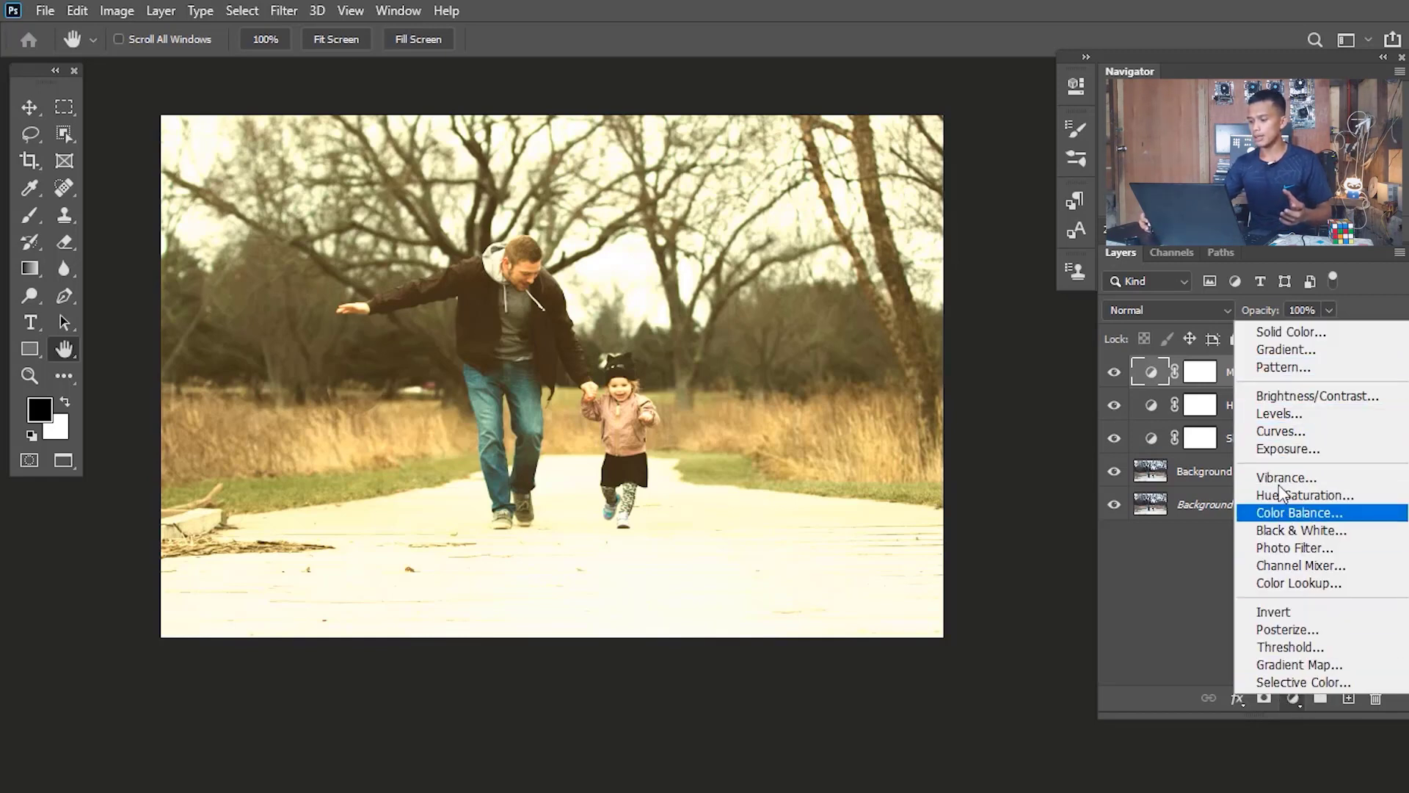
left_click(1290, 437)
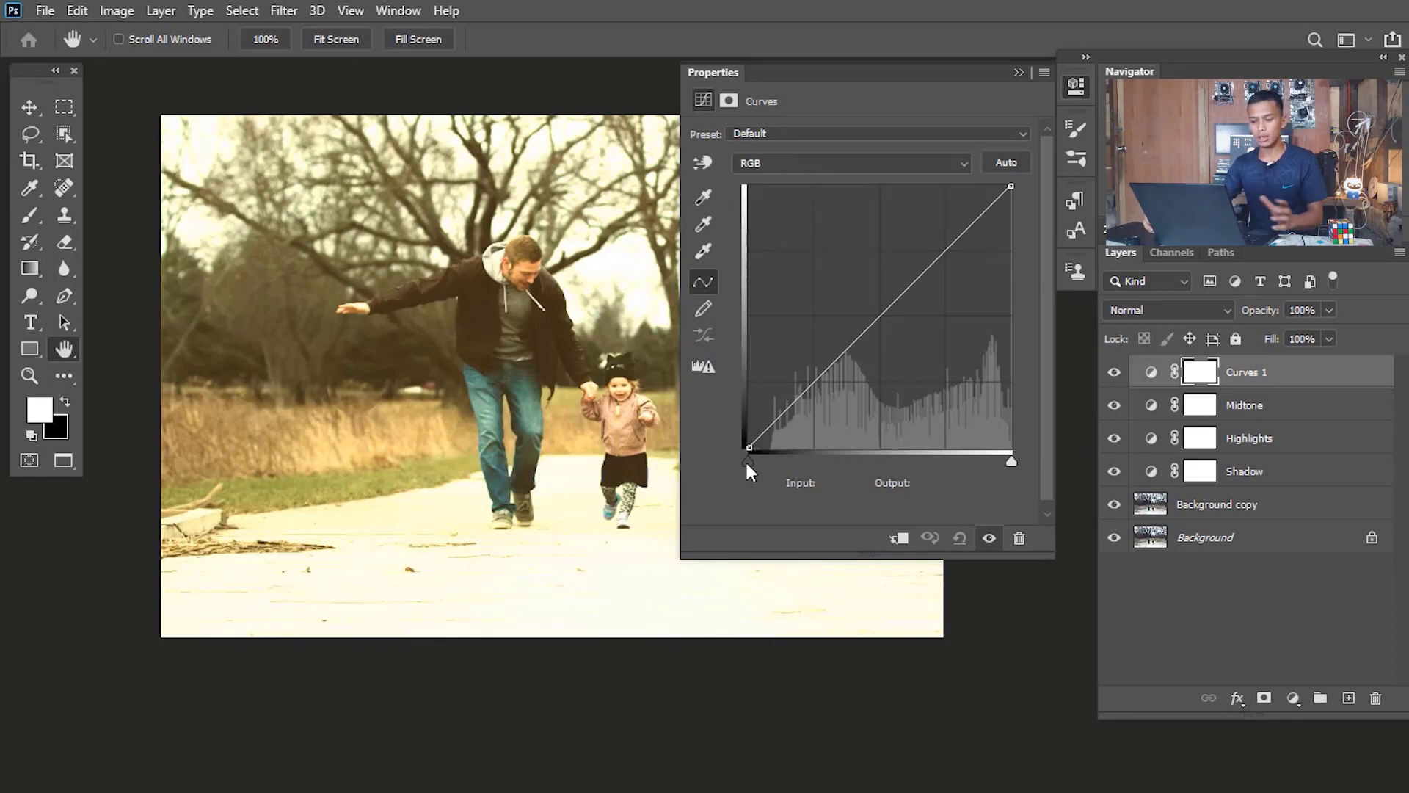
left_click_drag(747, 462, 771, 460)
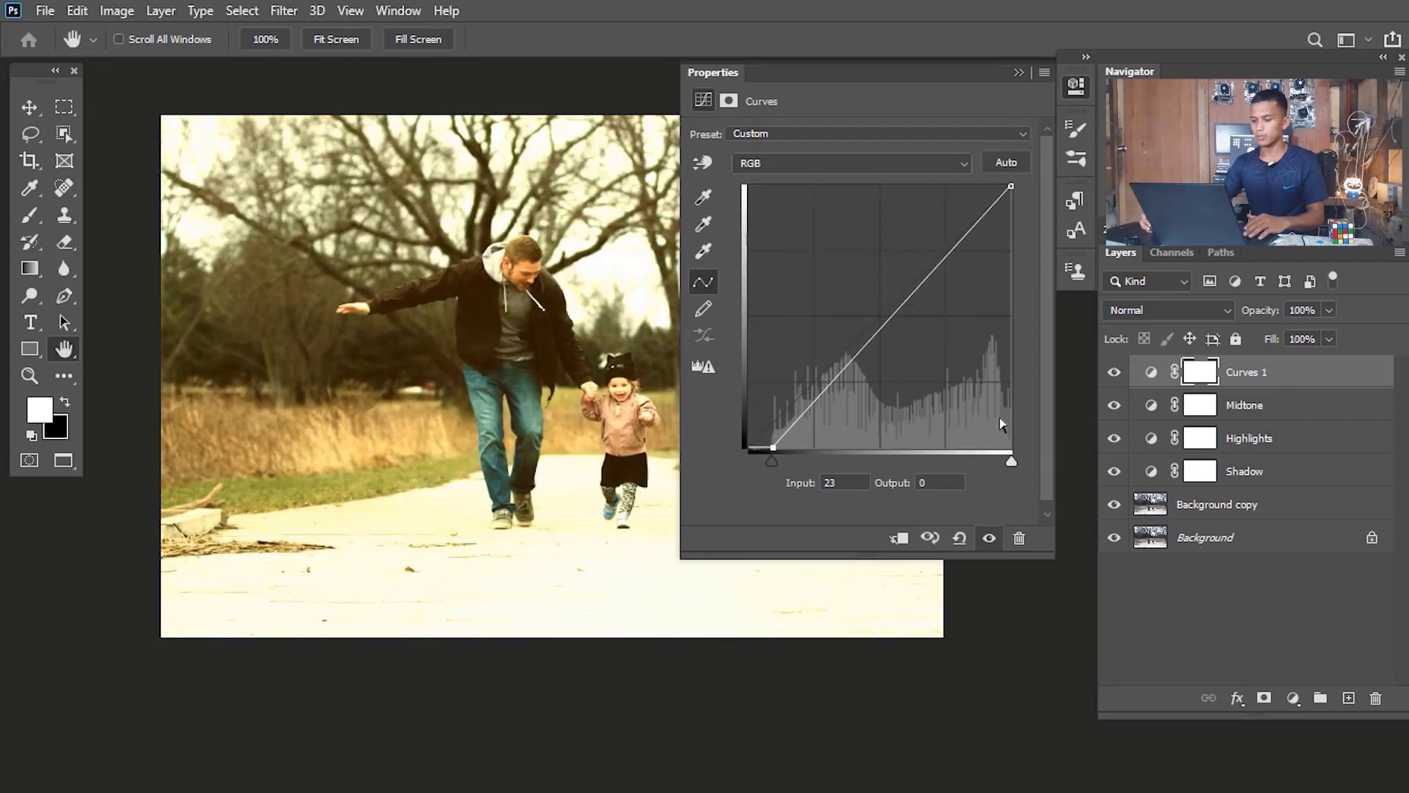
mouse_move(1014, 462)
left_mouse_down()
mouse_move(952, 474)
mouse_move(1007, 474)
left_mouse_up()
left_click_drag(772, 461, 785, 461)
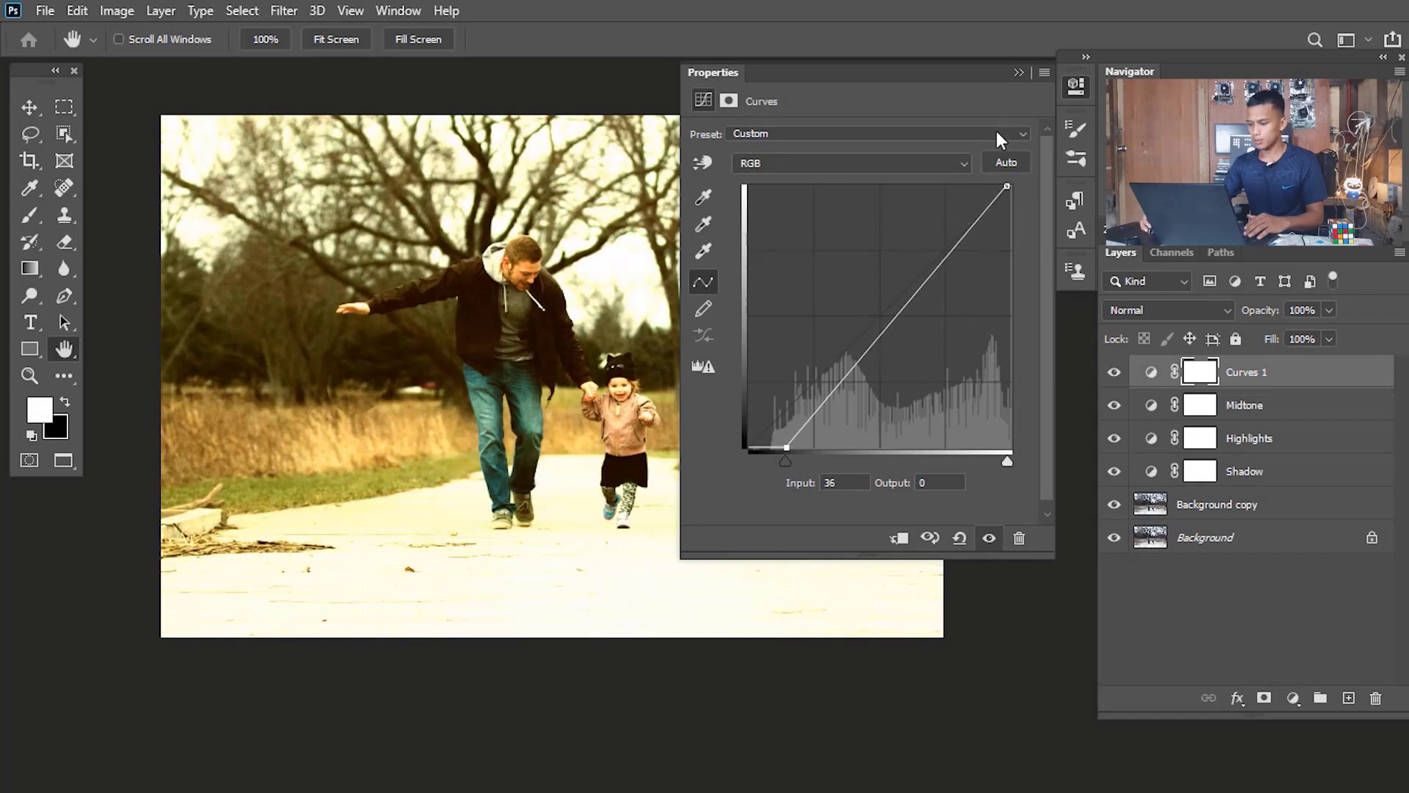
left_click(1019, 72)
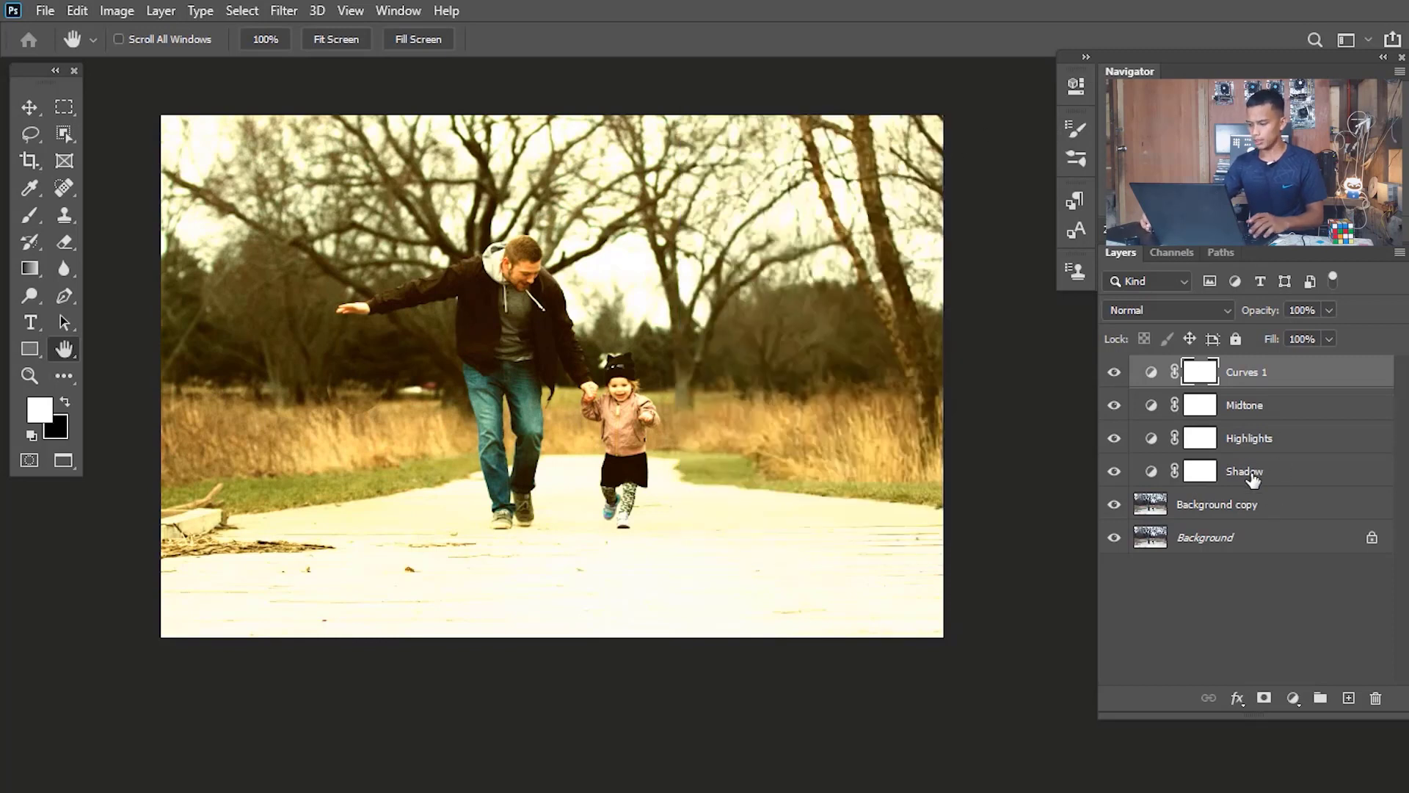
Group the Curves, Midtone, Highlights and Shadow layers, and toggle the group's visibility to compare before and after, leaving it visible.
left_click(1281, 481, "shift")
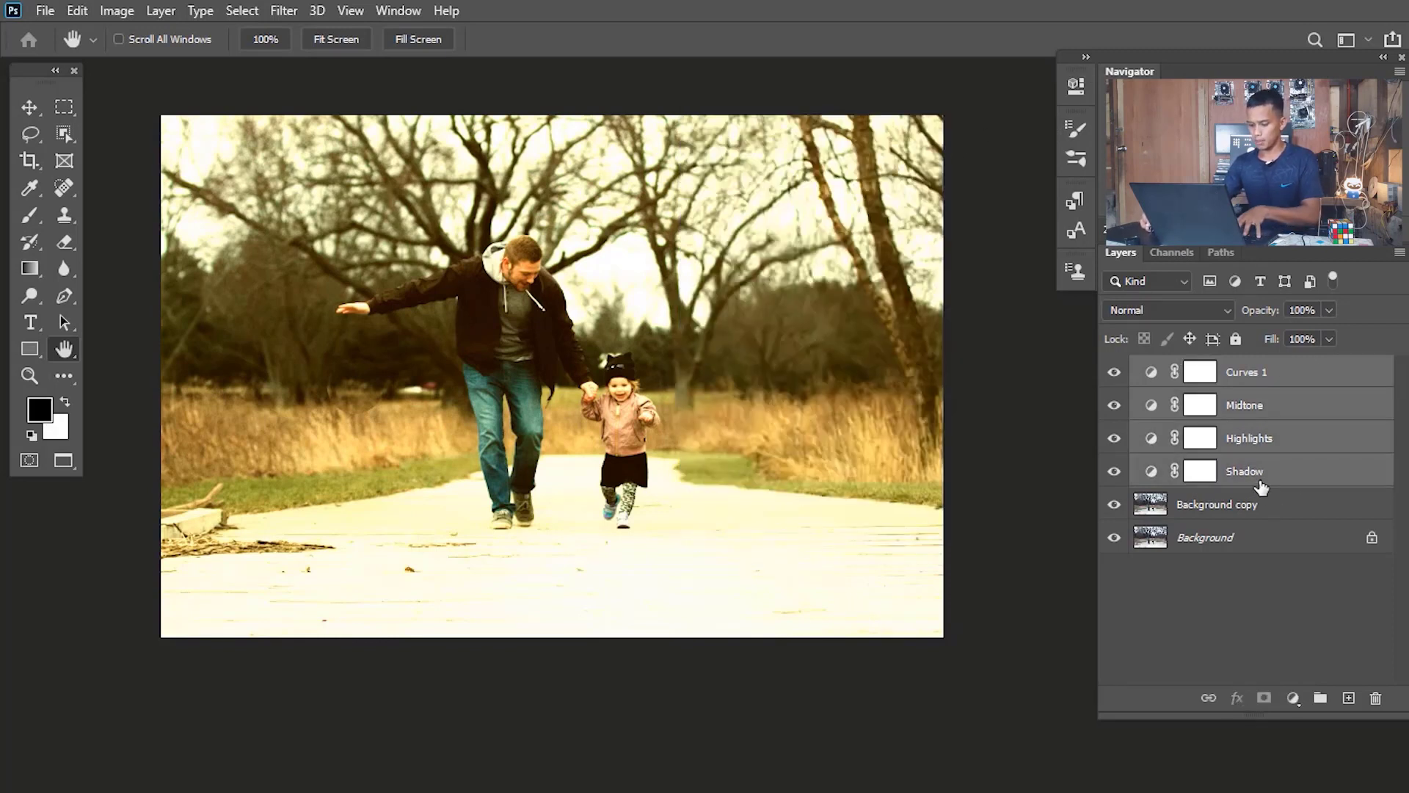
key("ctrl+g")
left_click(1115, 371)
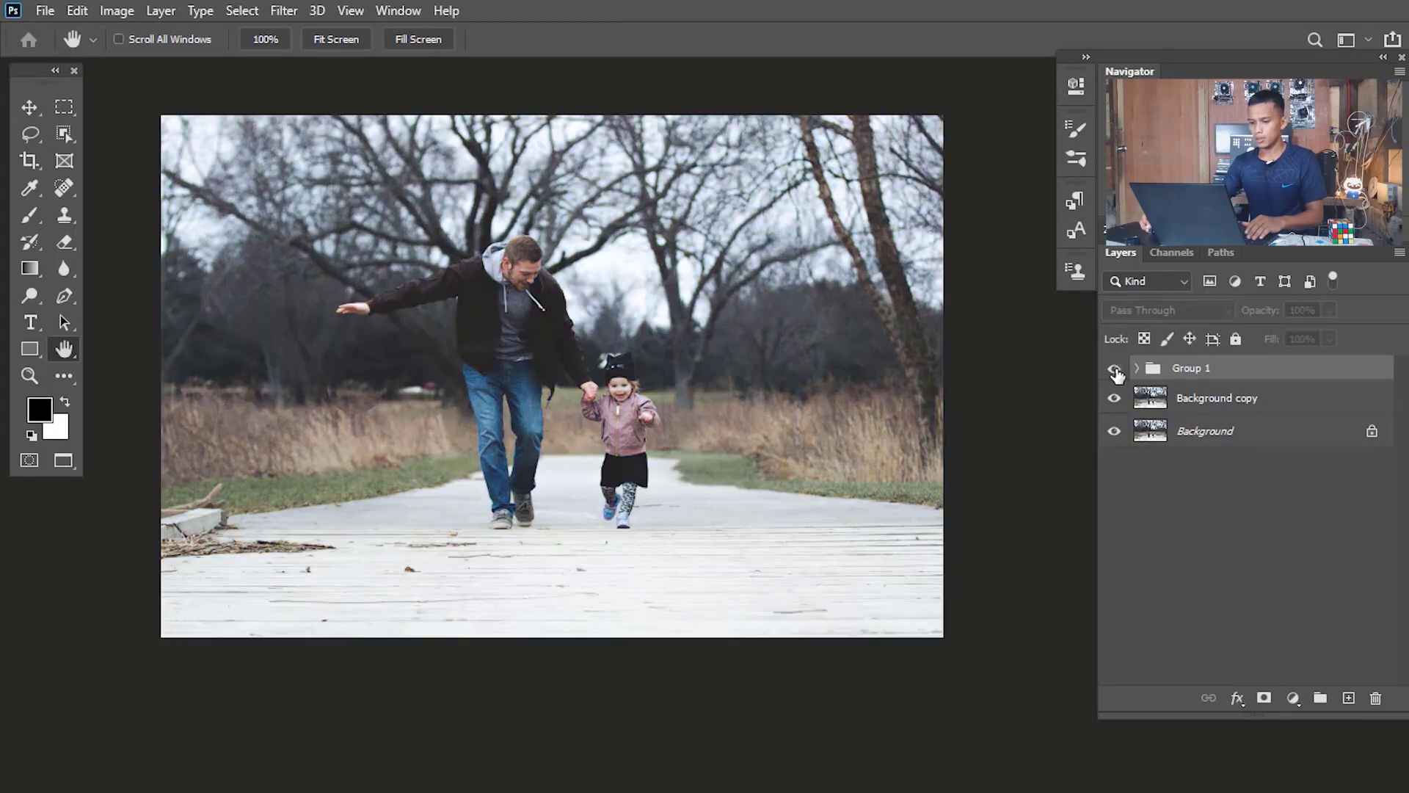
left_click(1115, 371)
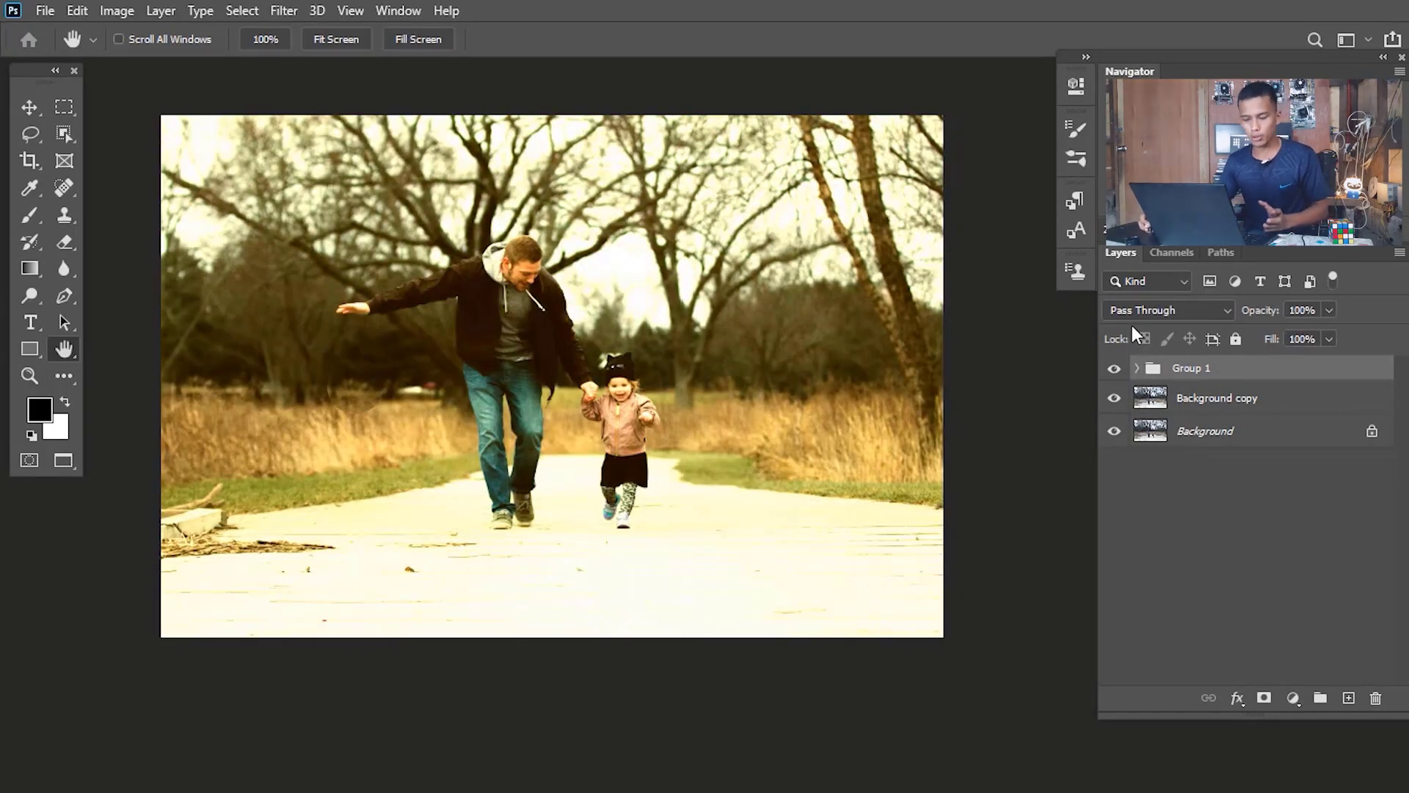
left_click(1113, 372)
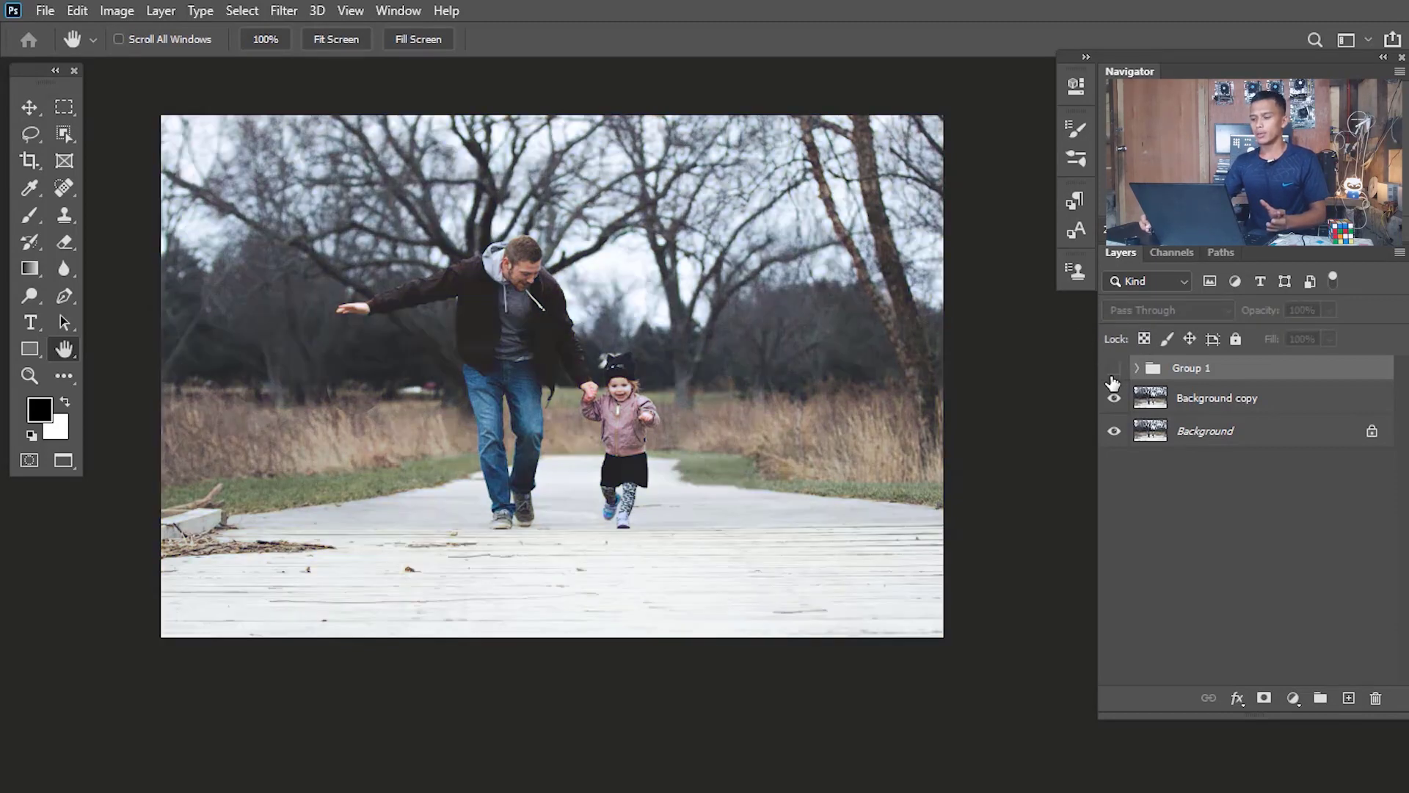
left_click(1113, 372)
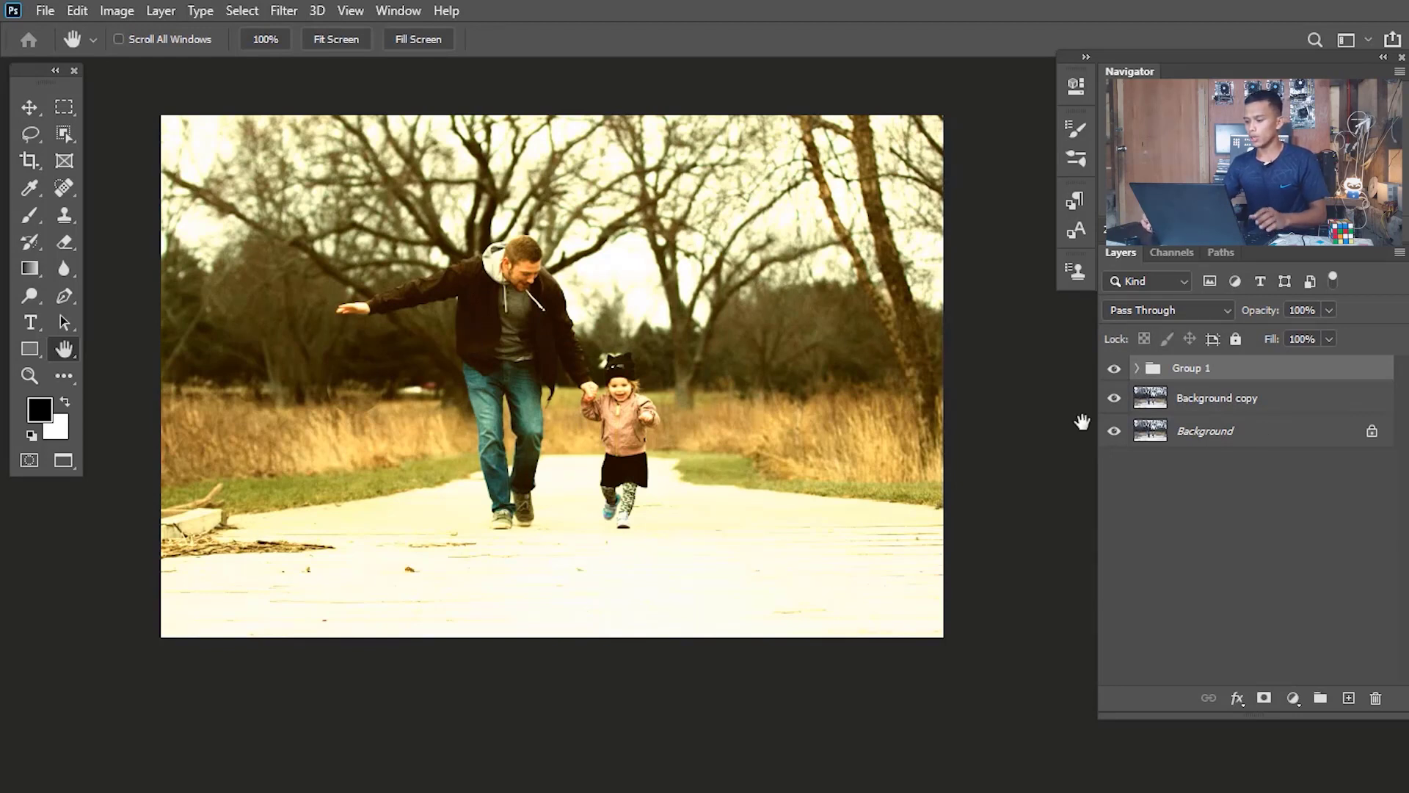
Shift the grouped Shadow layer's Color Balance for Shadows further toward Red and back from Blue toward Yellow.
left_click(1137, 369)
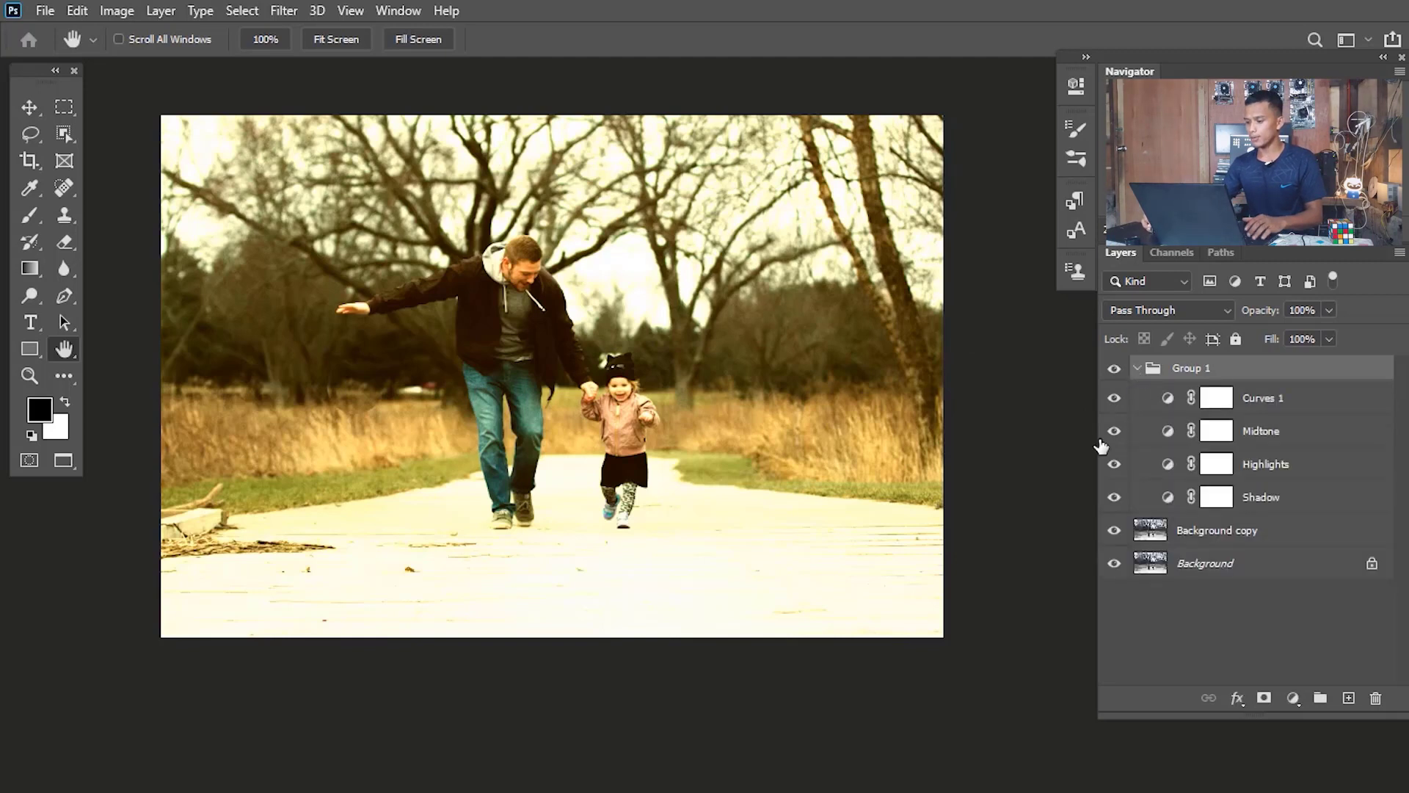
double_click(1168, 501)
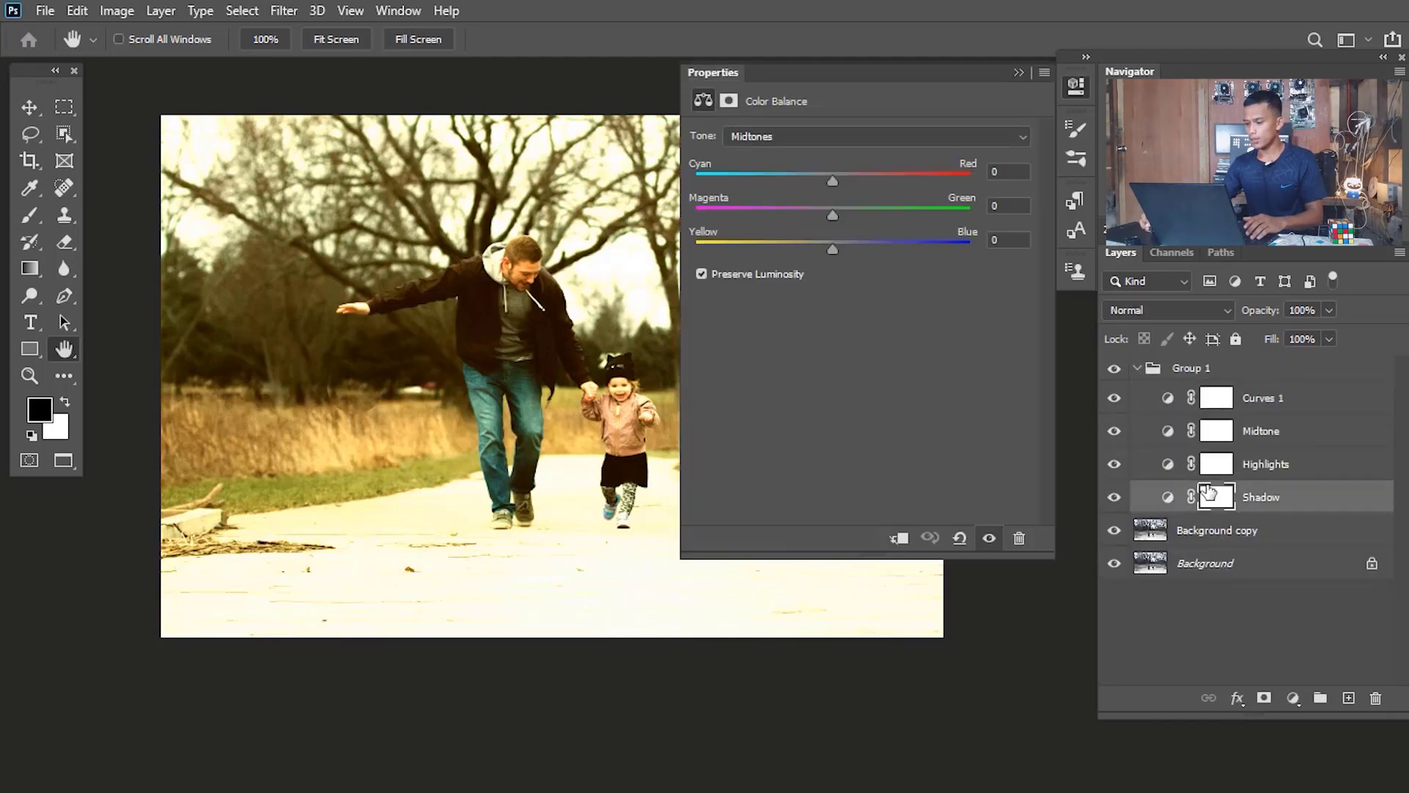
left_click(817, 140)
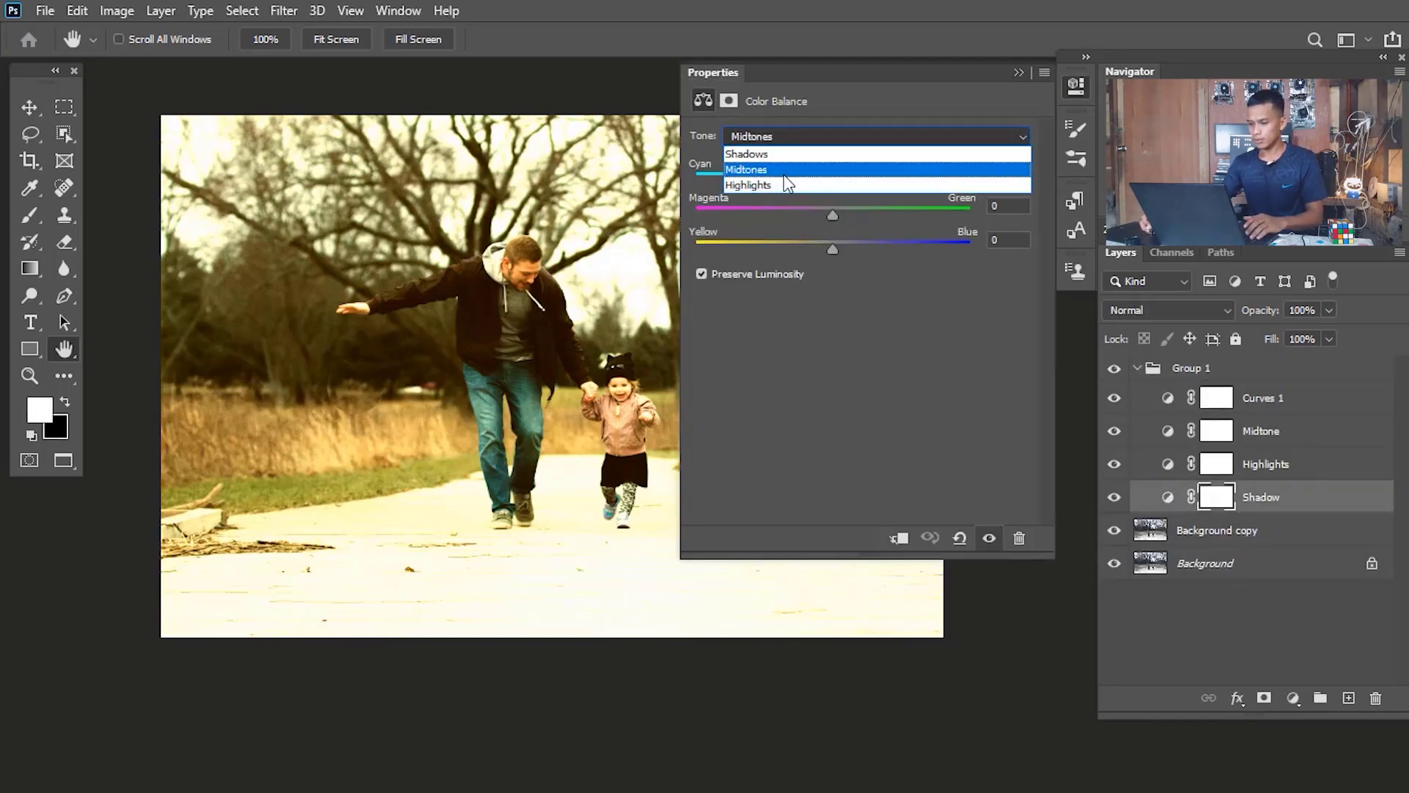
left_click(789, 153)
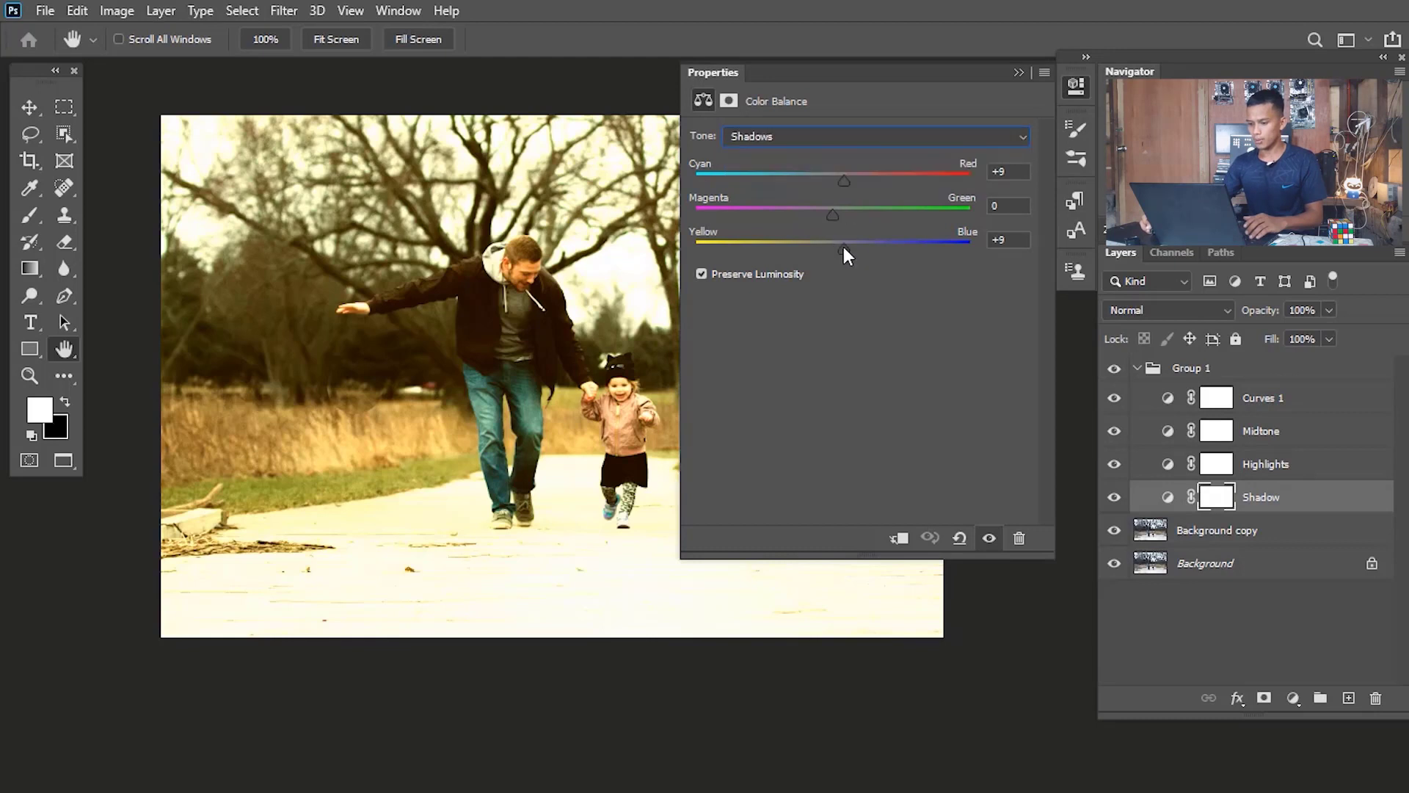
mouse_move(843, 248)
left_mouse_down()
mouse_move(804, 250)
mouse_move(858, 249)
mouse_move(829, 248)
left_mouse_up()
left_click_drag(841, 182, 857, 179)
left_click(1019, 69)
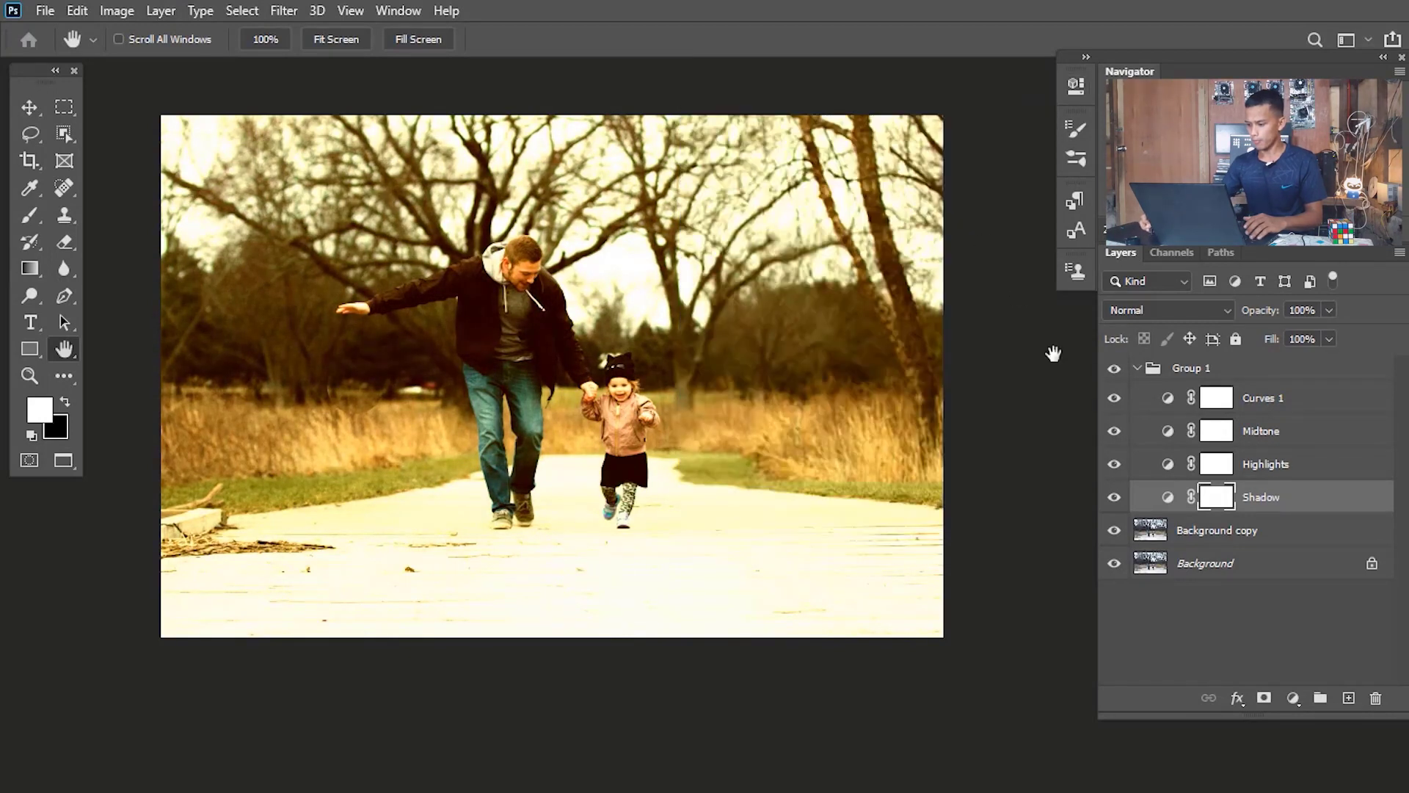
Set the Highlights layer's Color Balance for Highlights to Cyan–Red +8 and Yellow–Blue -52, and fine-tune its Magenta–Green balance.
double_click(1168, 465)
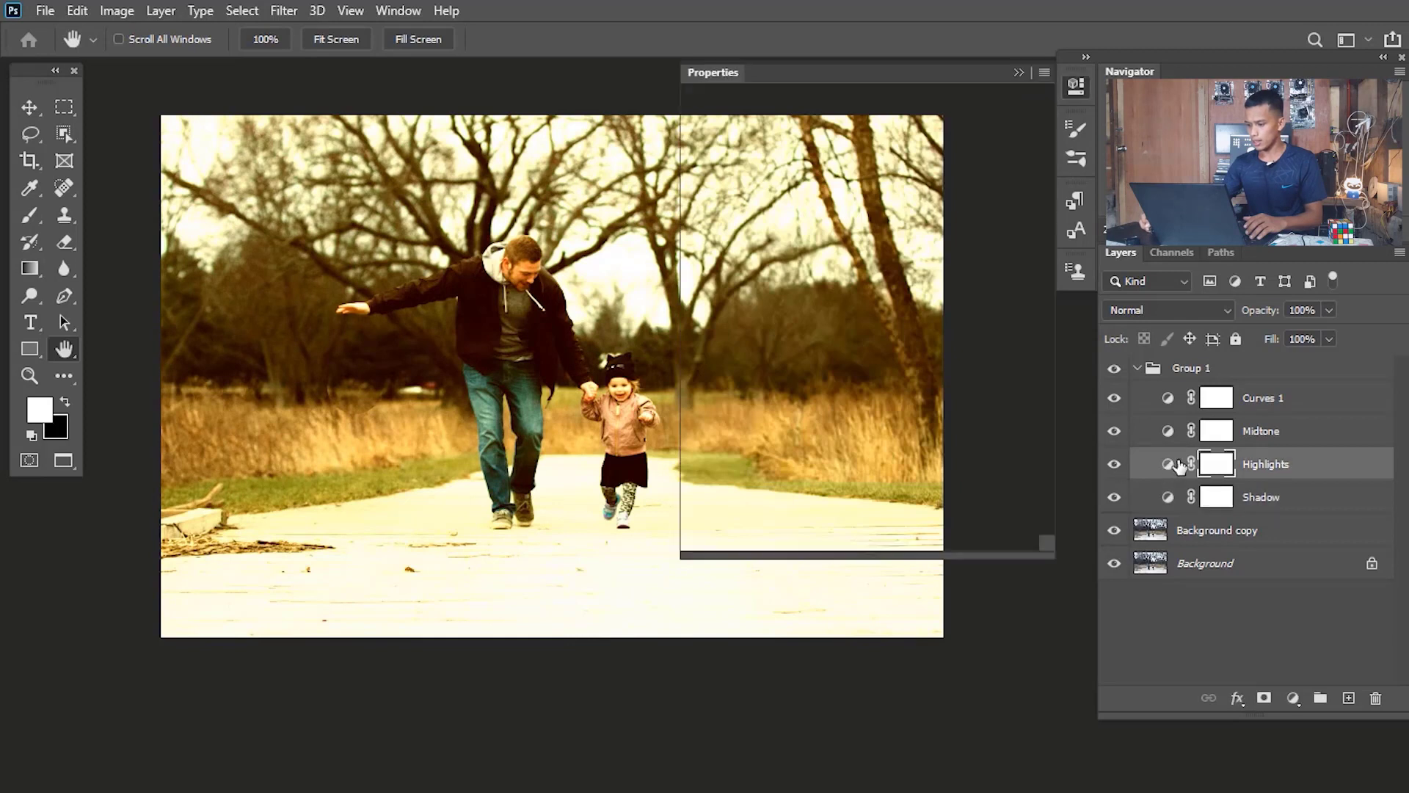
left_click(808, 135)
left_click(775, 184)
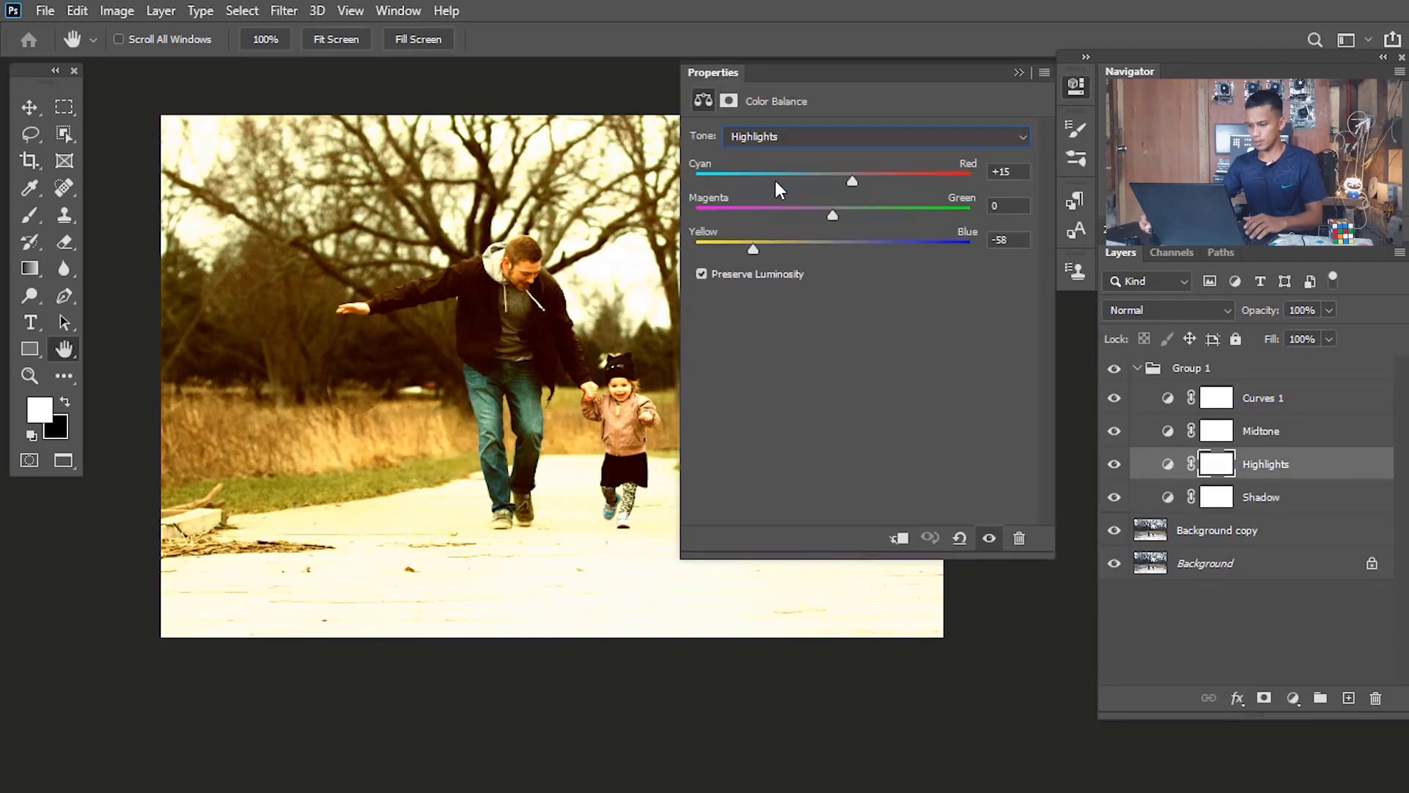
mouse_move(851, 183)
left_mouse_down()
mouse_move(821, 178)
mouse_move(842, 184)
left_mouse_up()
left_click_drag(769, 250, 757, 251)
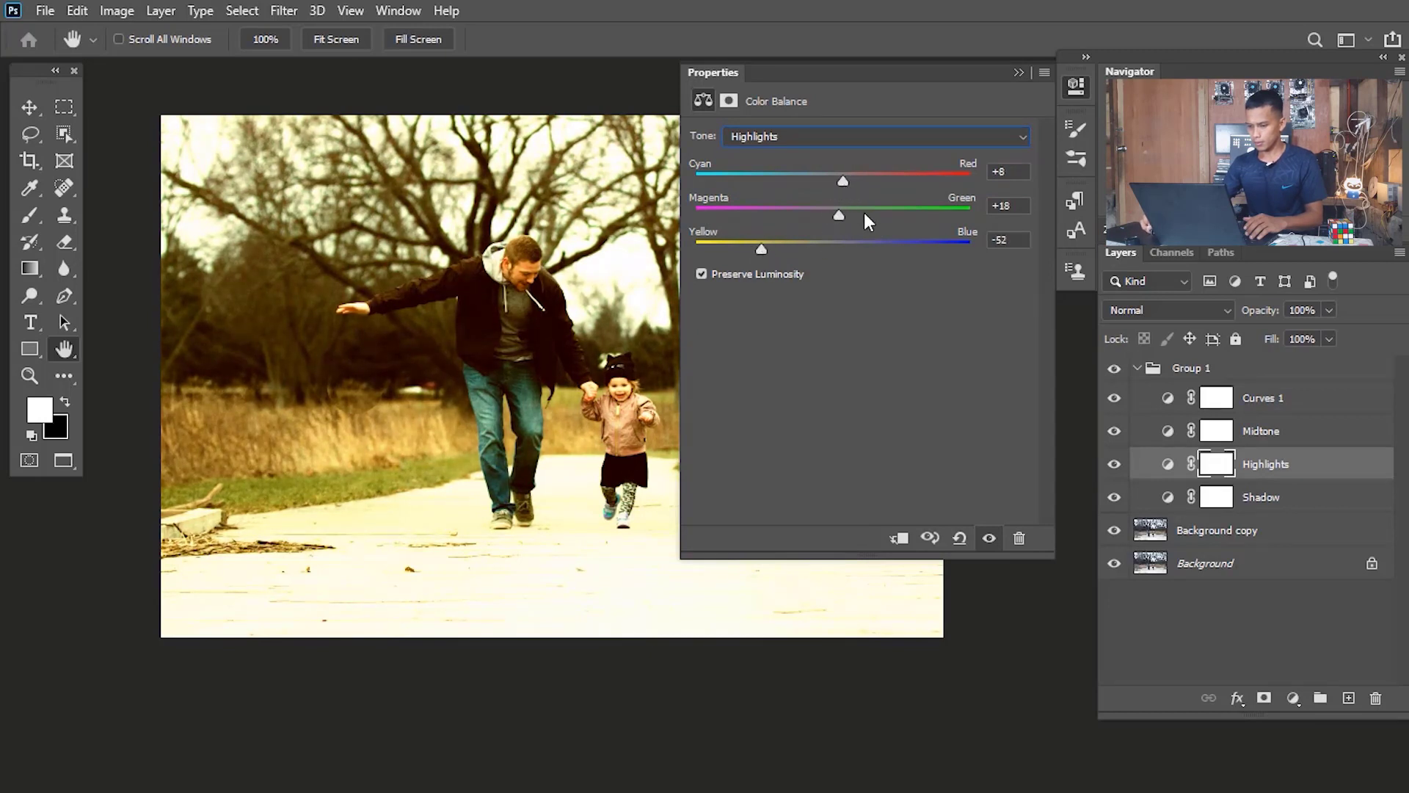
left_click_drag(839, 215, 828, 213)
left_click(1020, 70)
Set the Midtone layer's Color Balance for Midtones to Cyan–Red +20 and Yellow–Blue -51.
left_click(1187, 433)
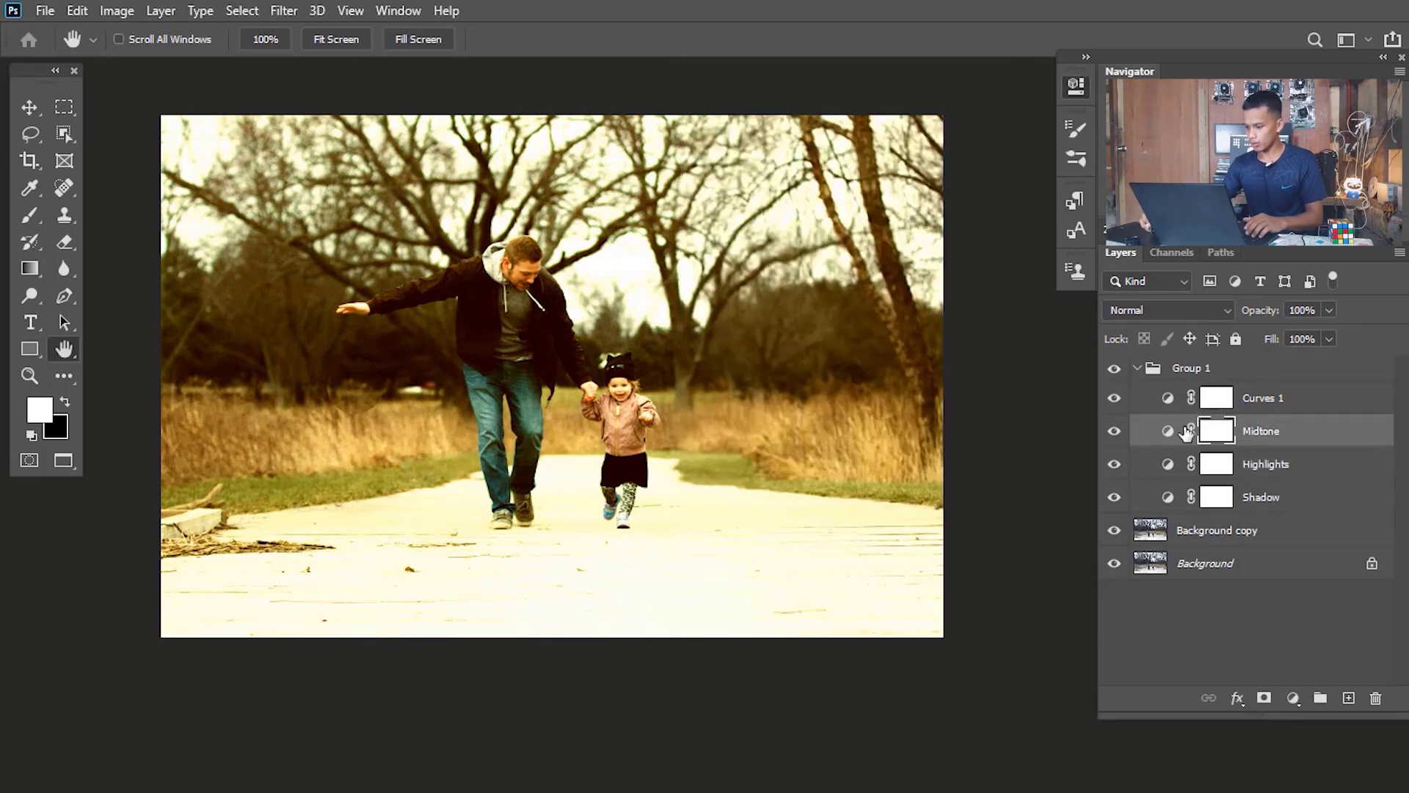
double_click(1186, 433)
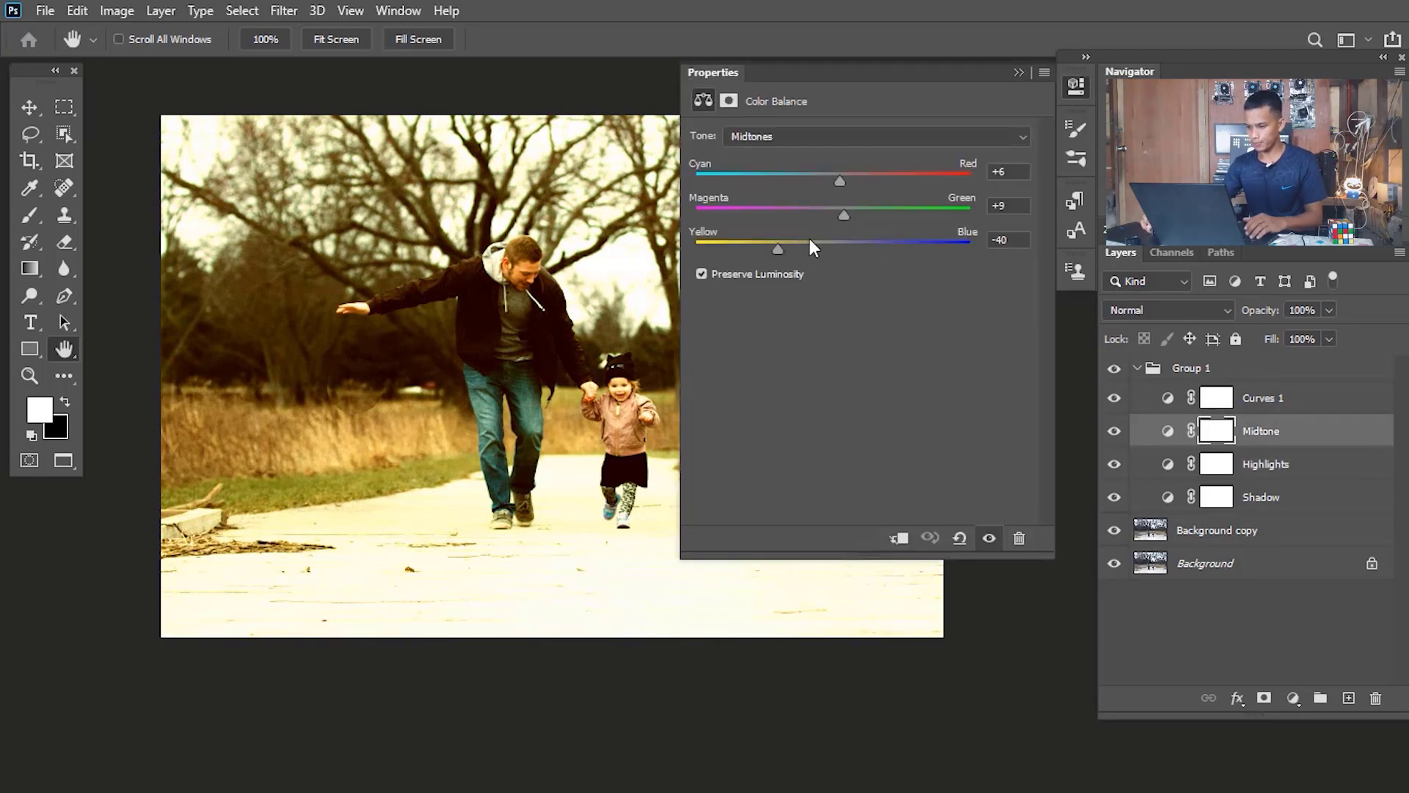
left_click_drag(753, 246, 764, 249)
mouse_move(863, 176)
left_mouse_down()
mouse_move(843, 175)
mouse_move(860, 178)
left_mouse_up()
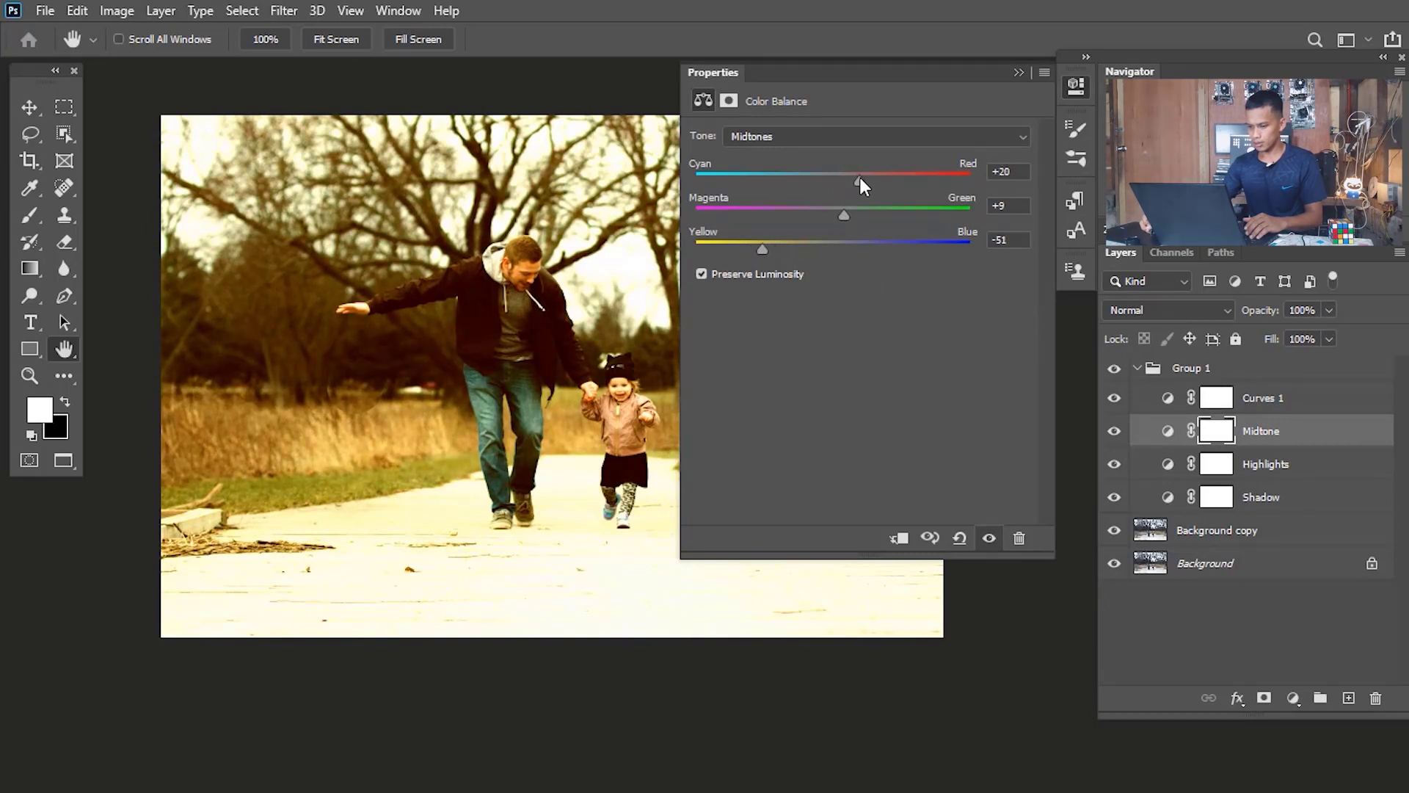
left_click(1019, 73)
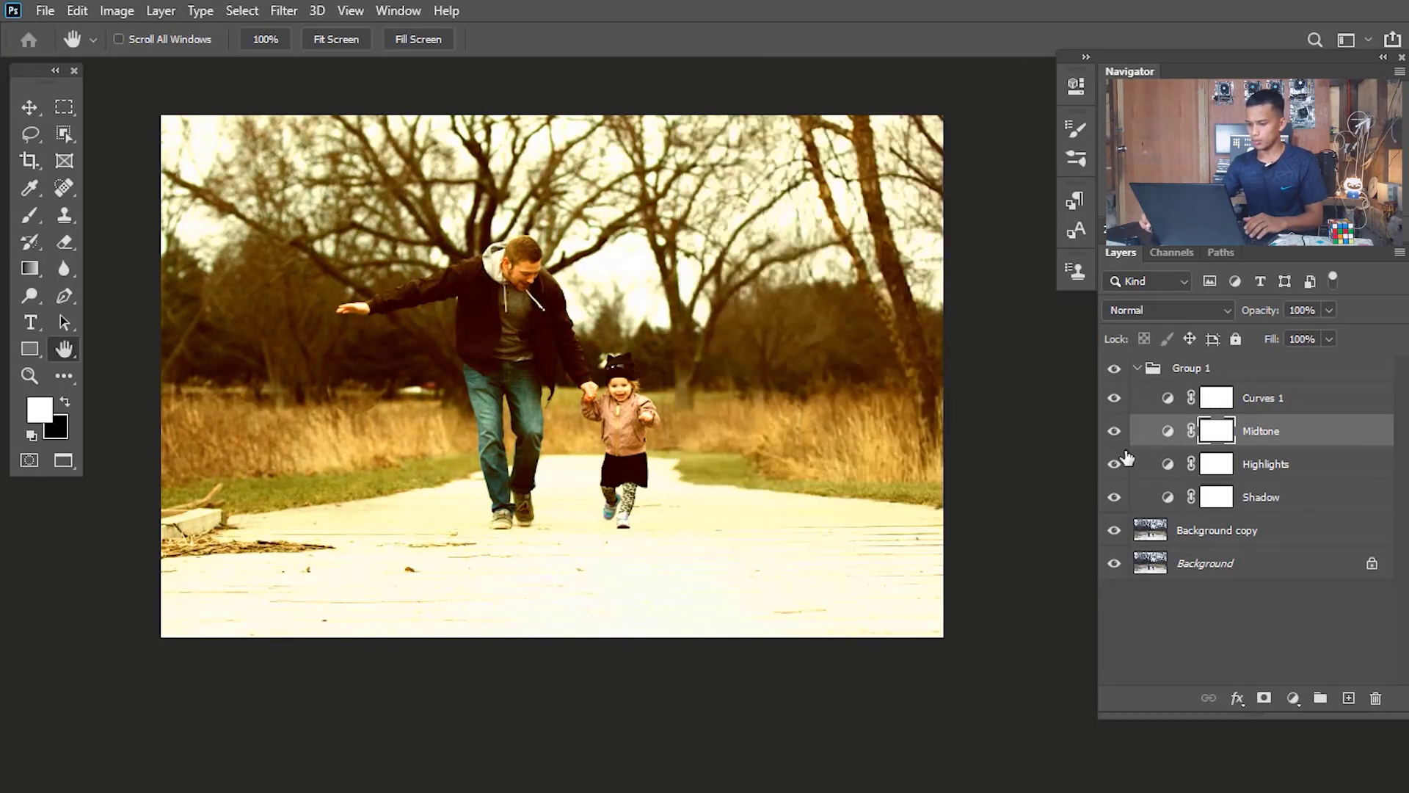
Review the RGB curve settings of the Curves 1 adjustment layer.
left_click(1216, 402)
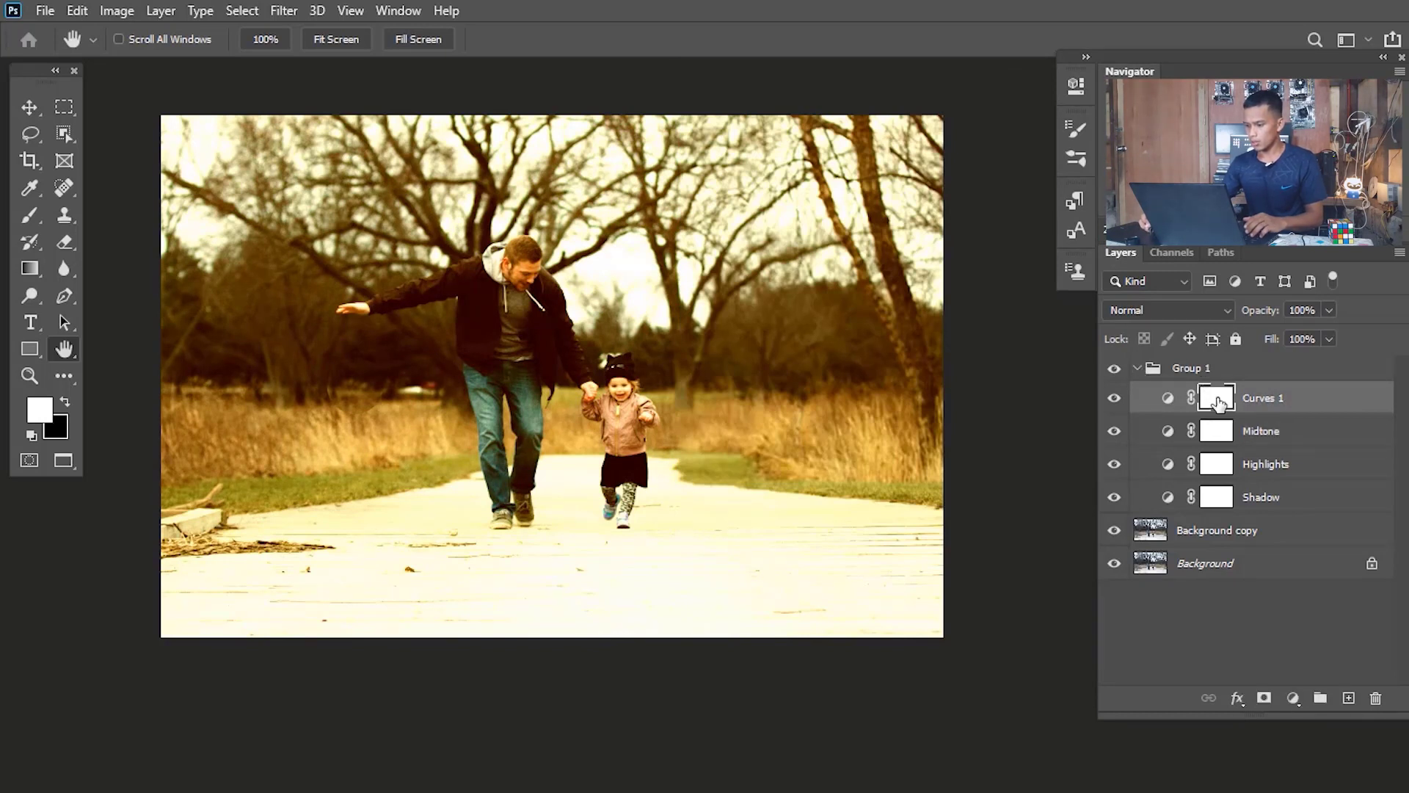
double_click(1166, 400)
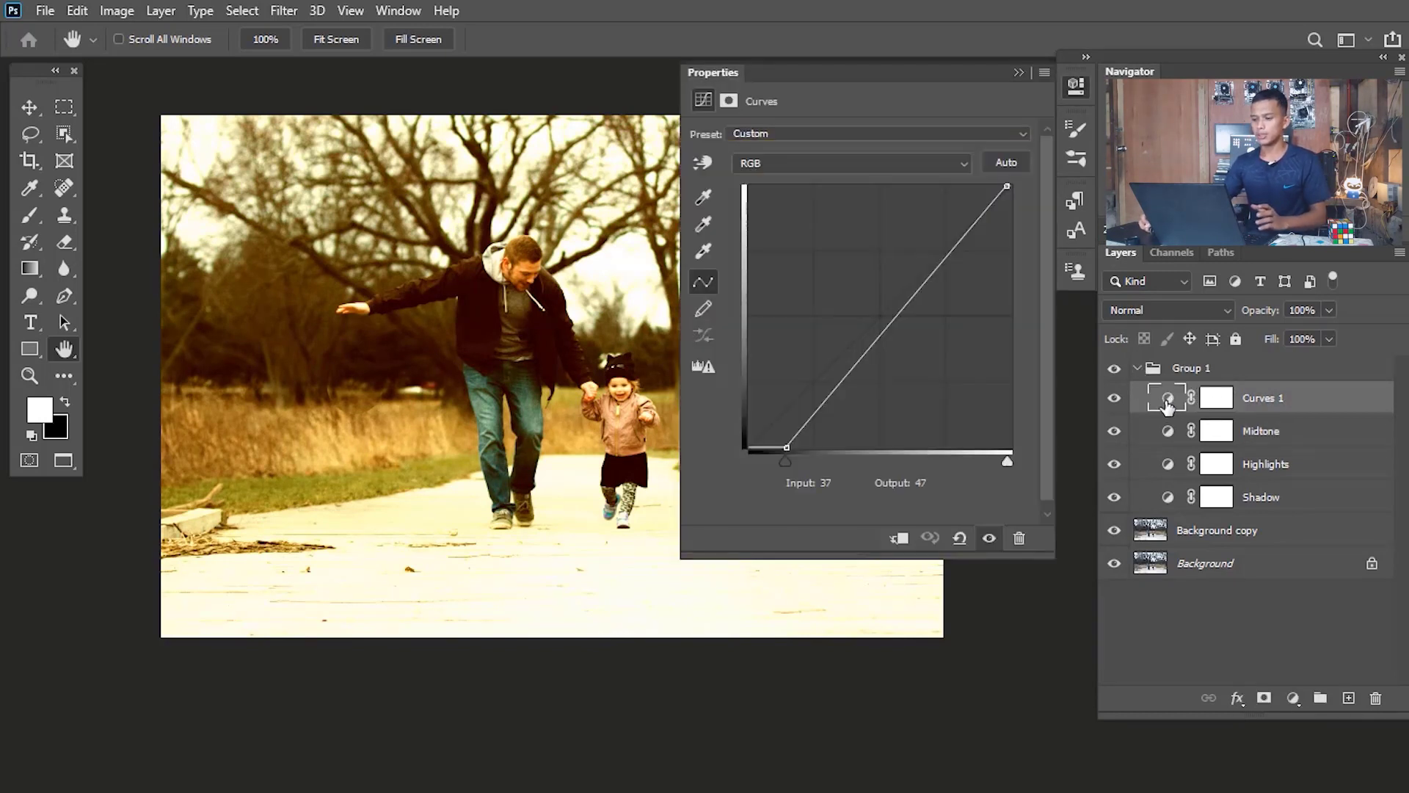
left_click(1018, 73)
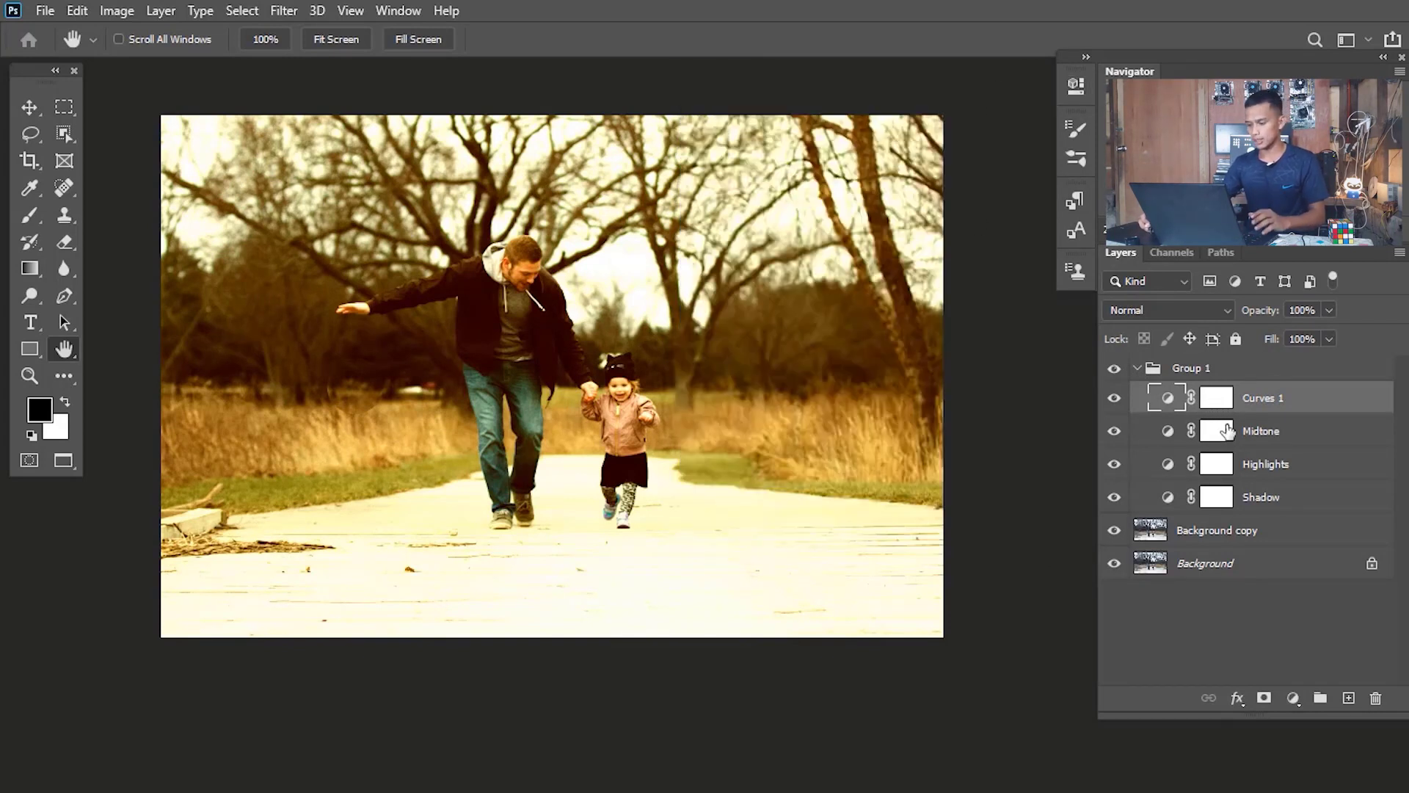
Apply the inverted Background copy layer to the Curves 1 layer mask with Apply Image, using the RGB channel and Multiply blending at 100% opacity.
left_click(1217, 404)
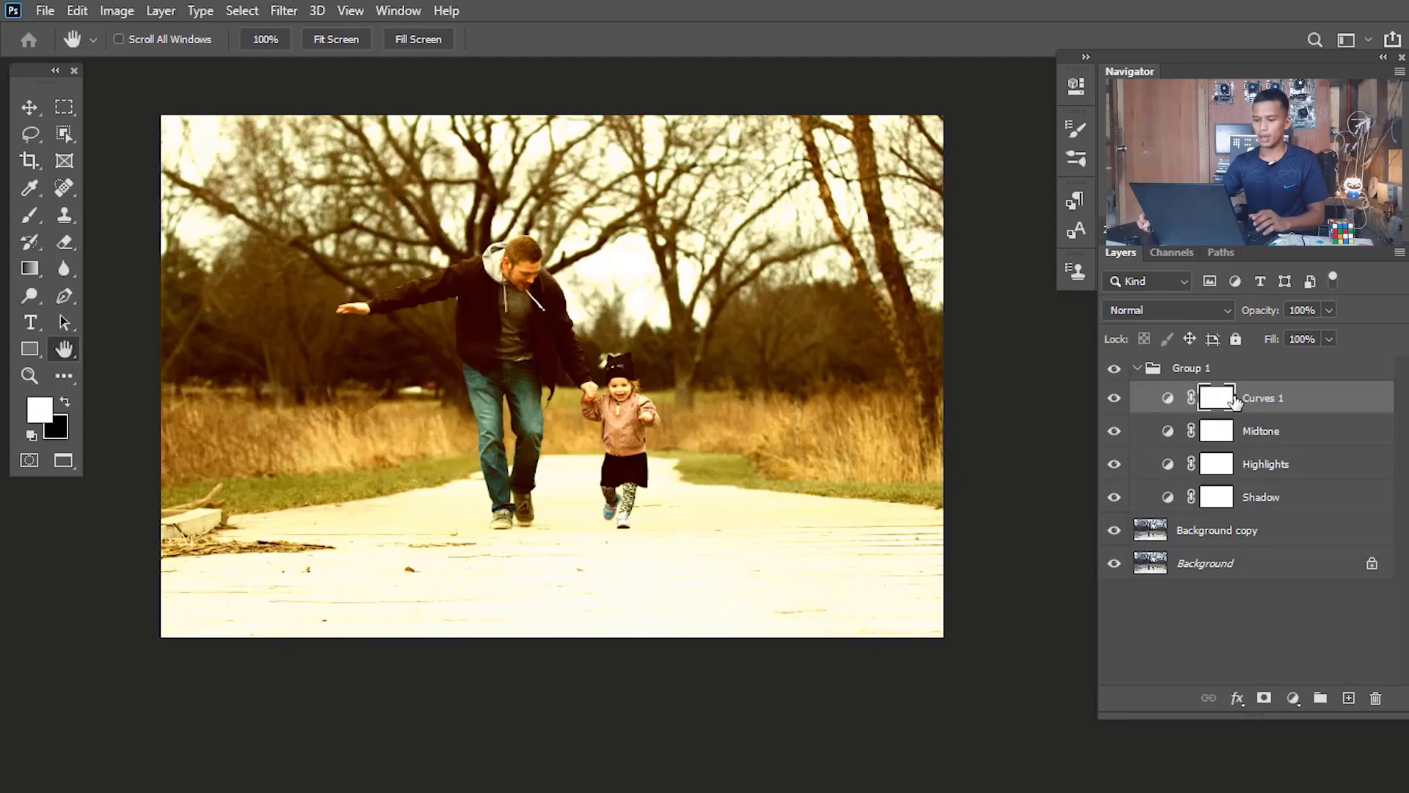
left_click(116, 11)
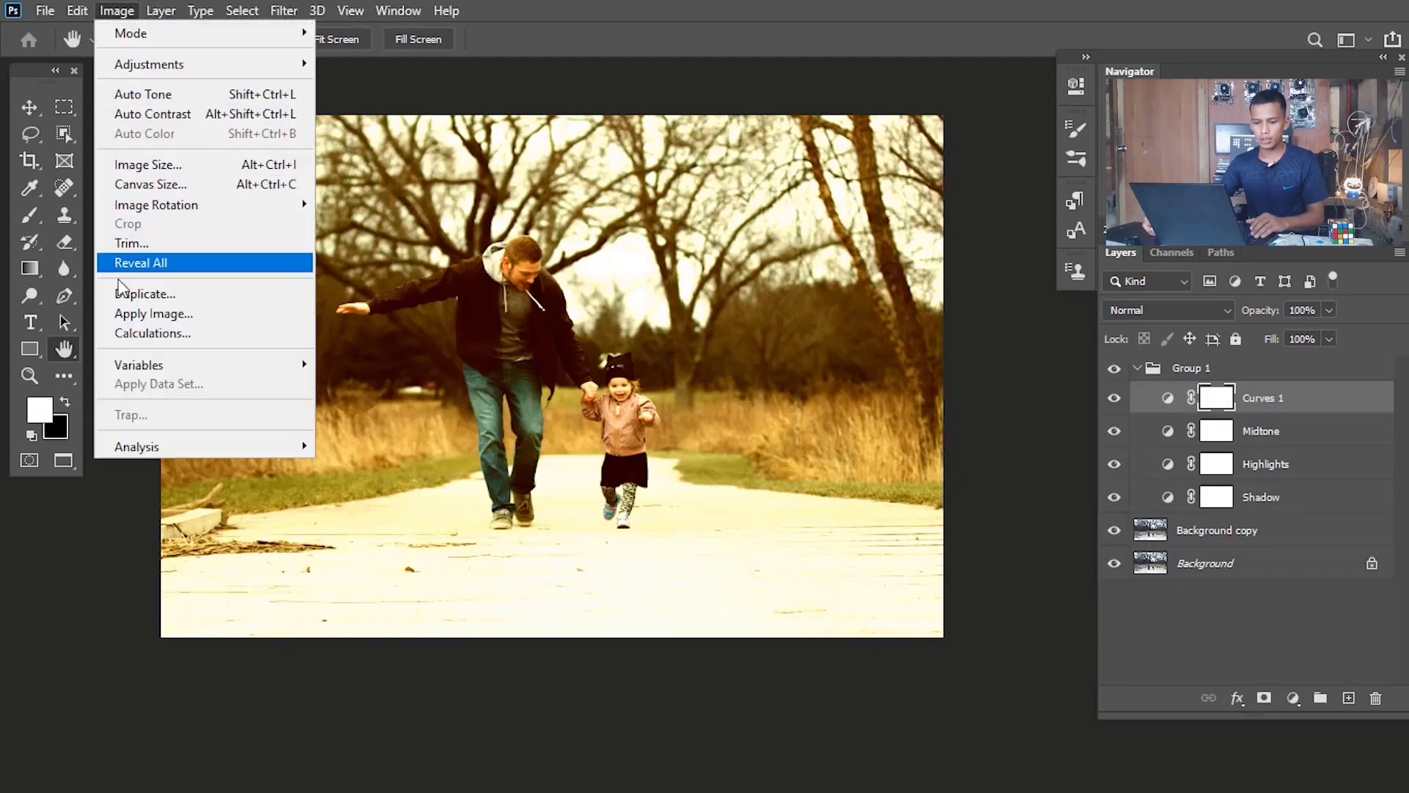
left_click(162, 321)
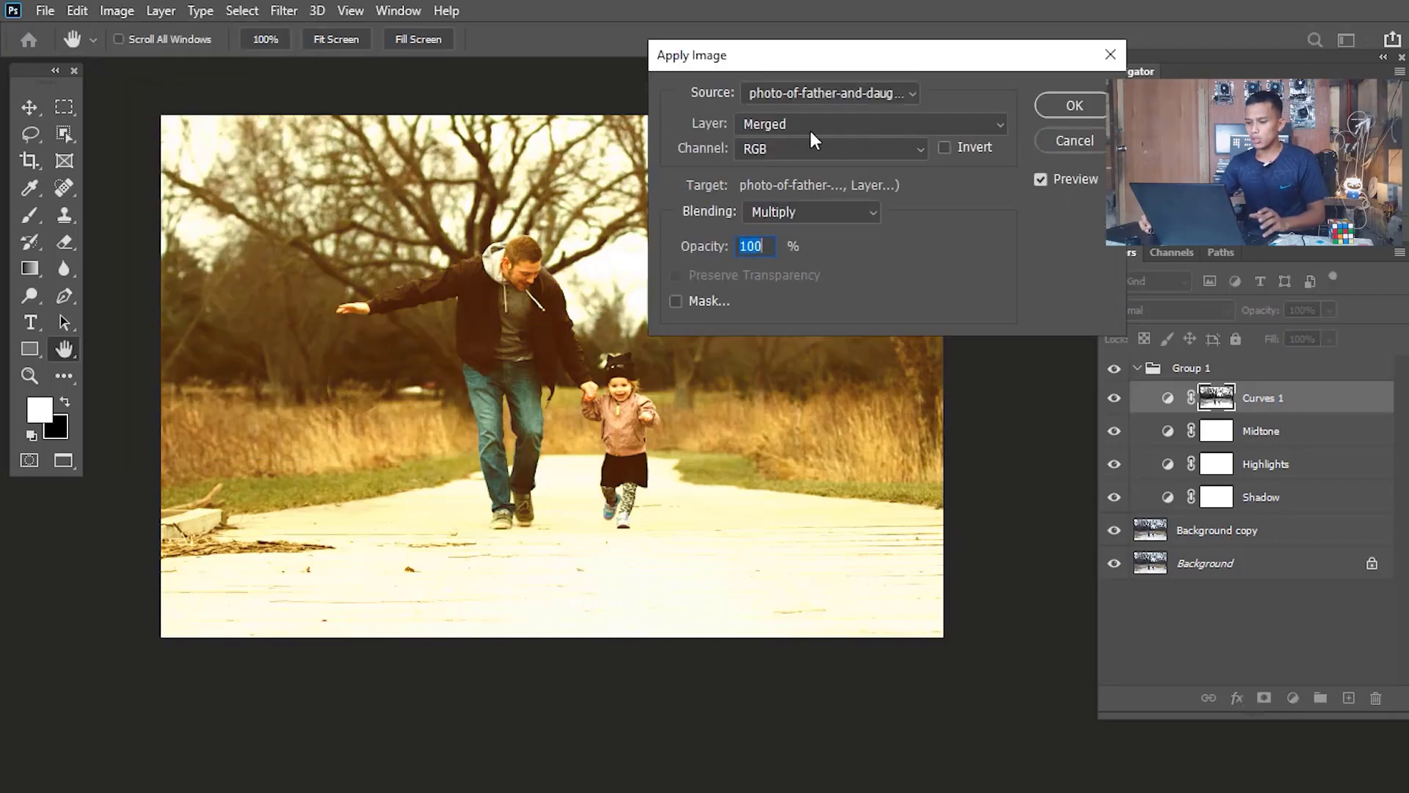
left_click(988, 124)
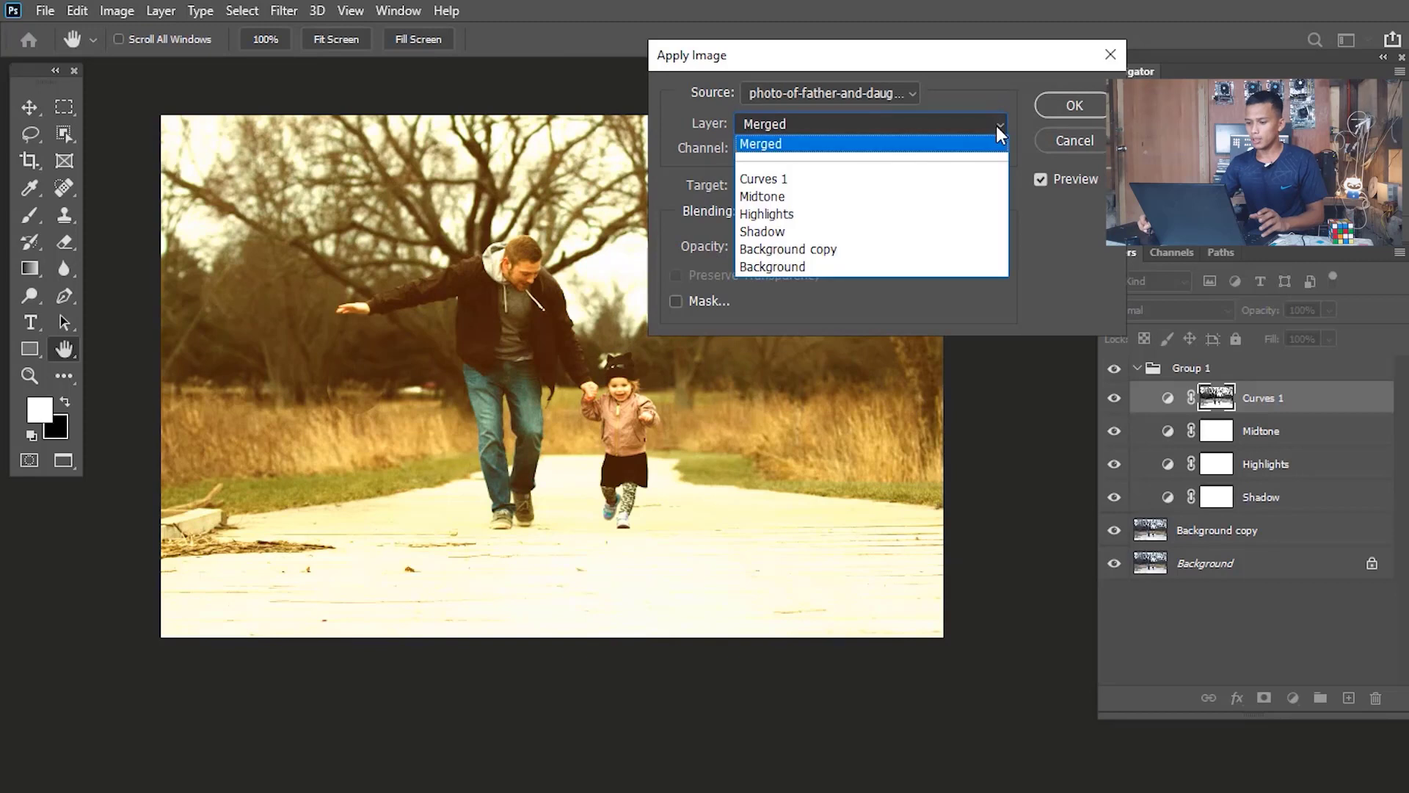
left_click(825, 251)
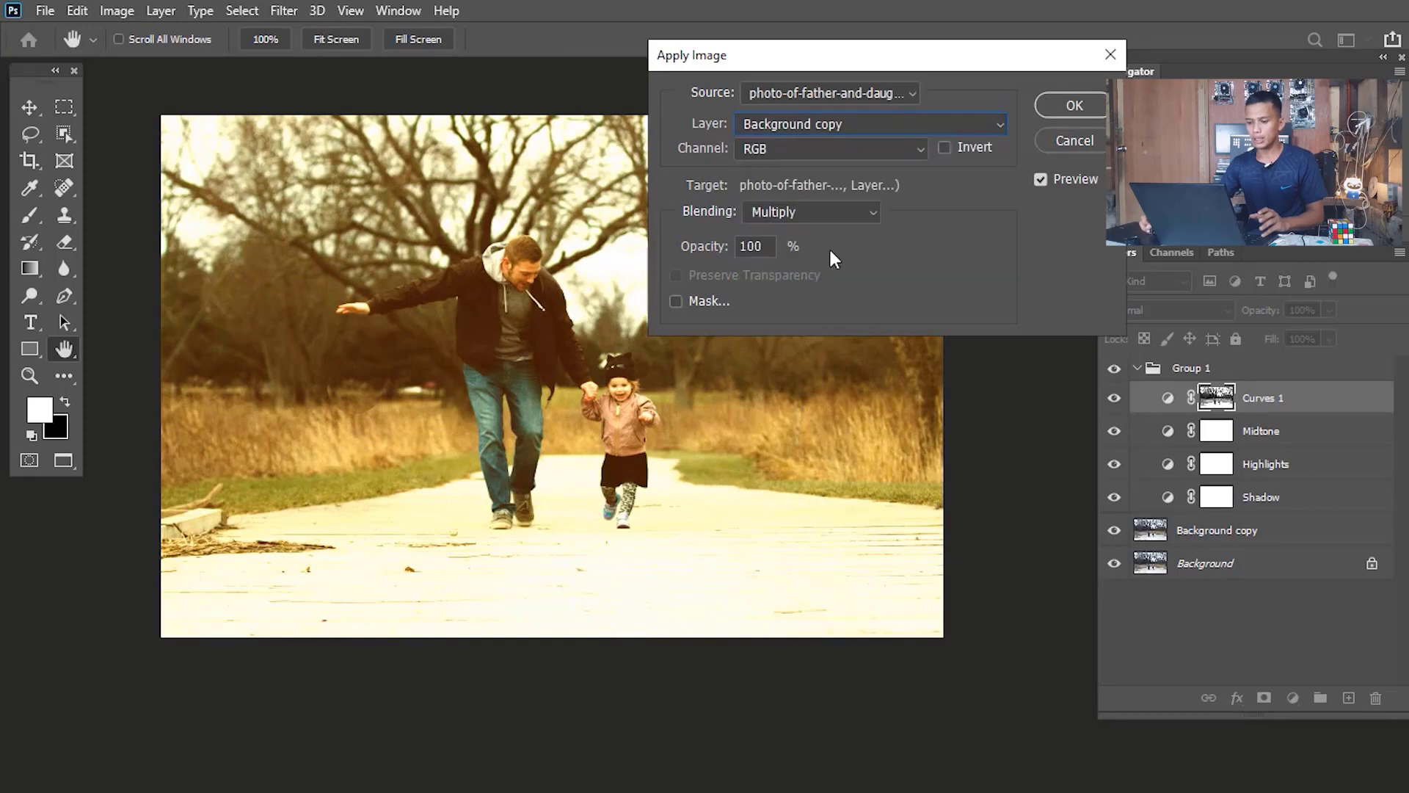
left_click(954, 151)
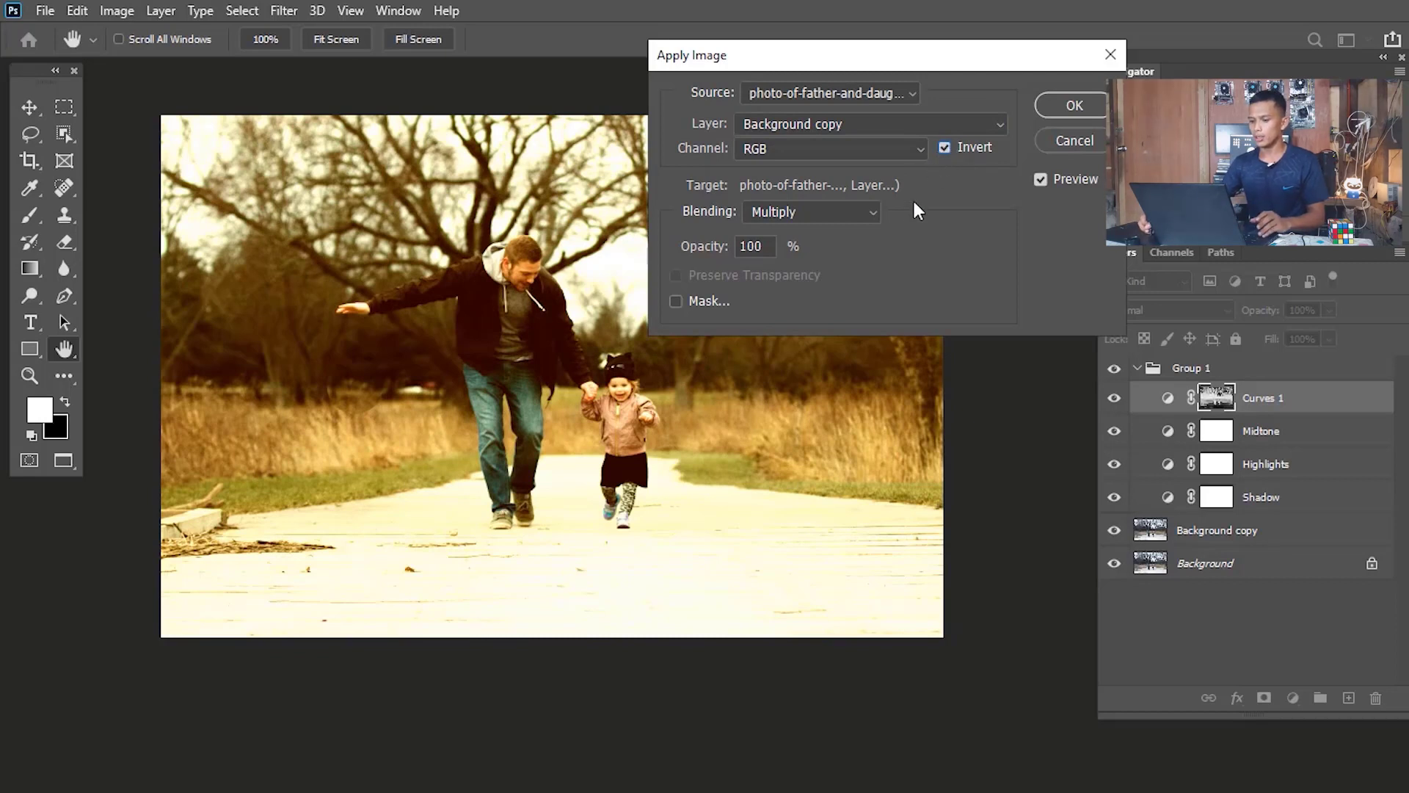
left_click(946, 151)
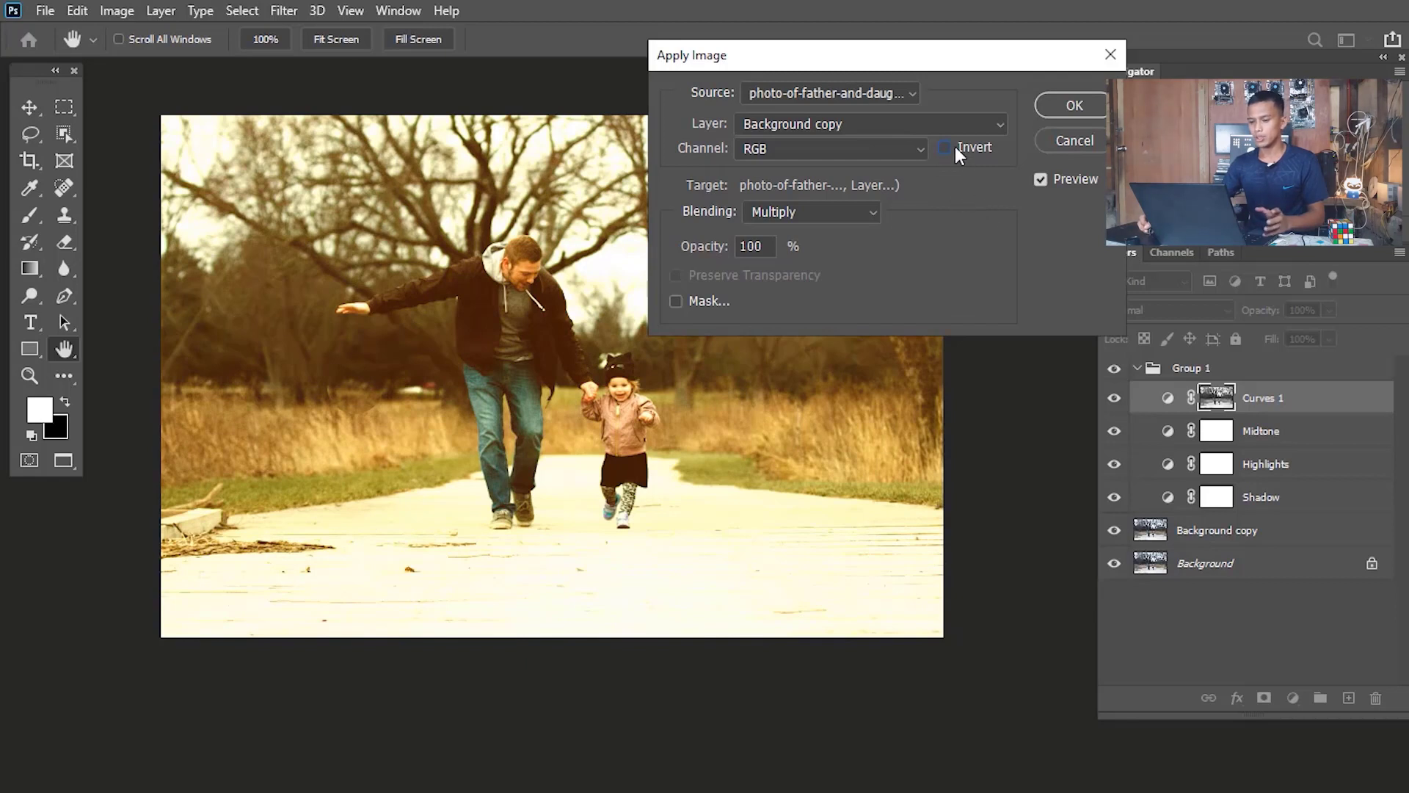
left_click(946, 149)
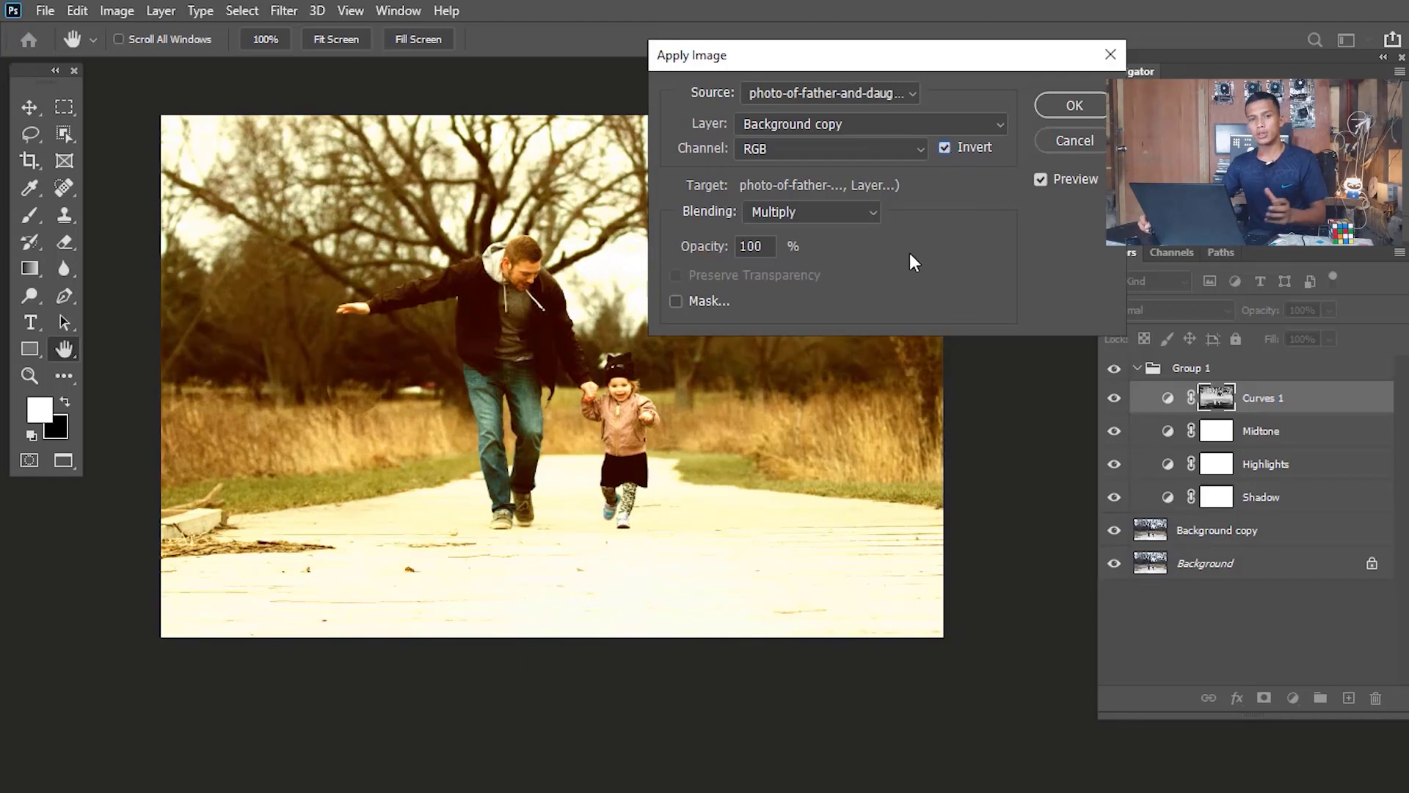
left_click(1080, 104)
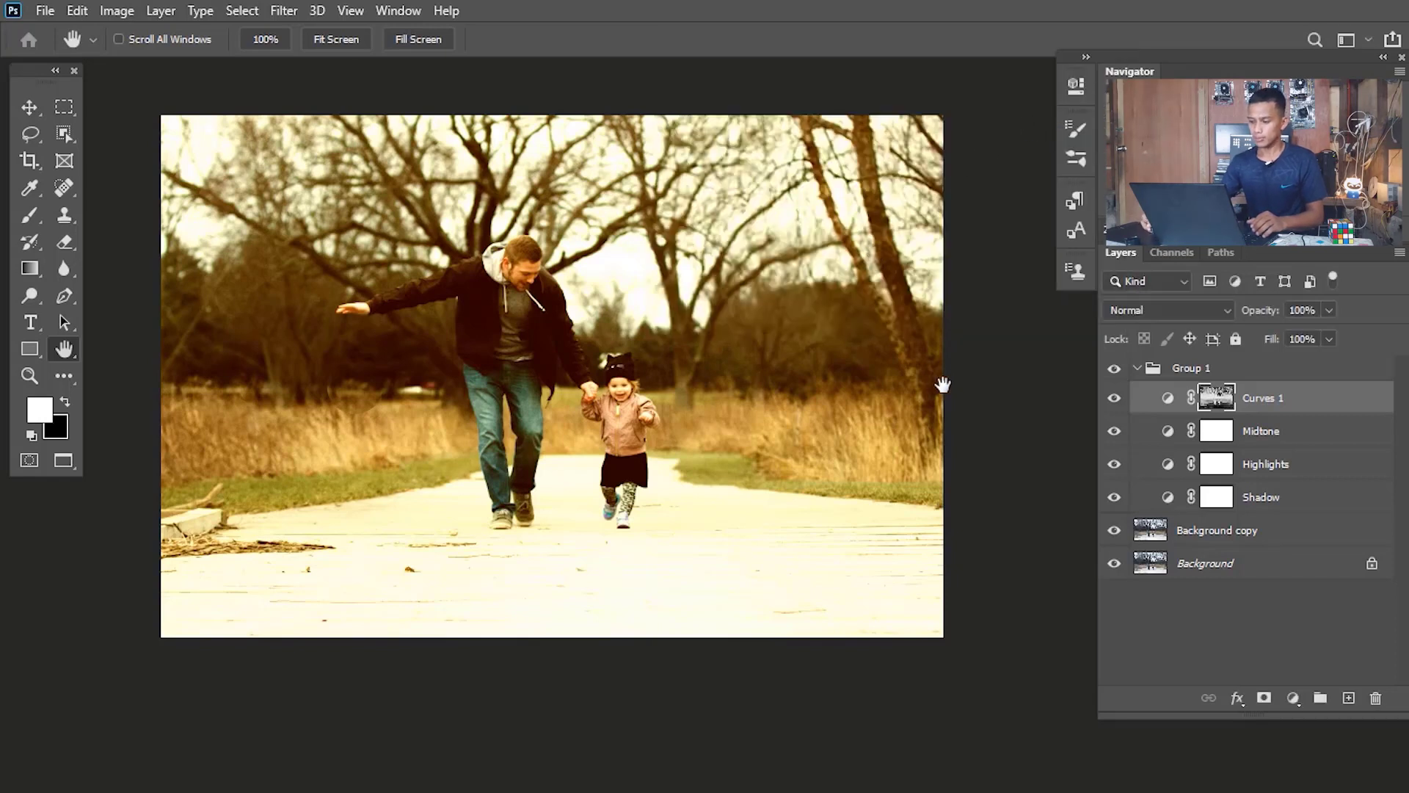
Collapse Group 1 and toggle its visibility to compare the original photo with the graded version.
key("x")
left_click(1137, 370)
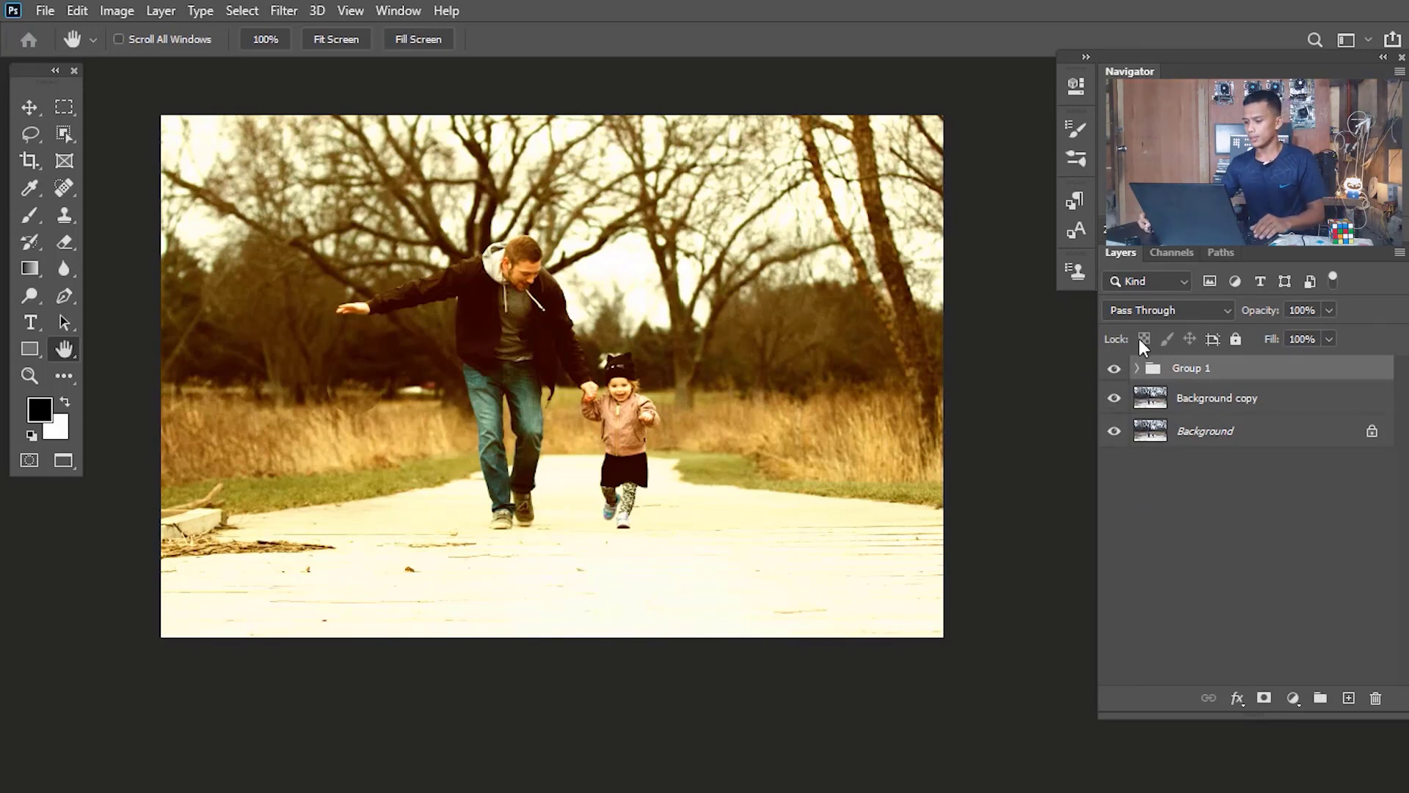
left_click(1113, 370)
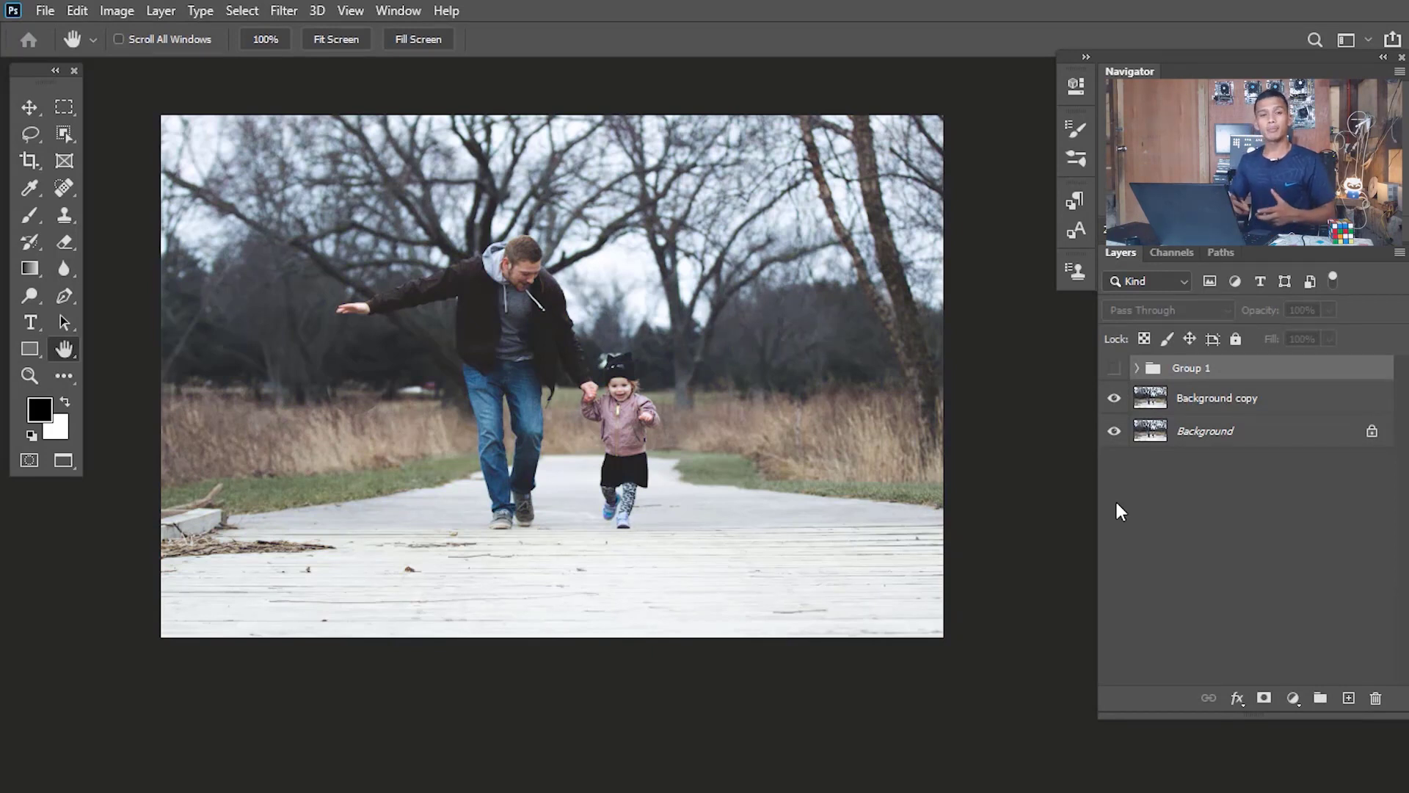
left_click(1115, 369)
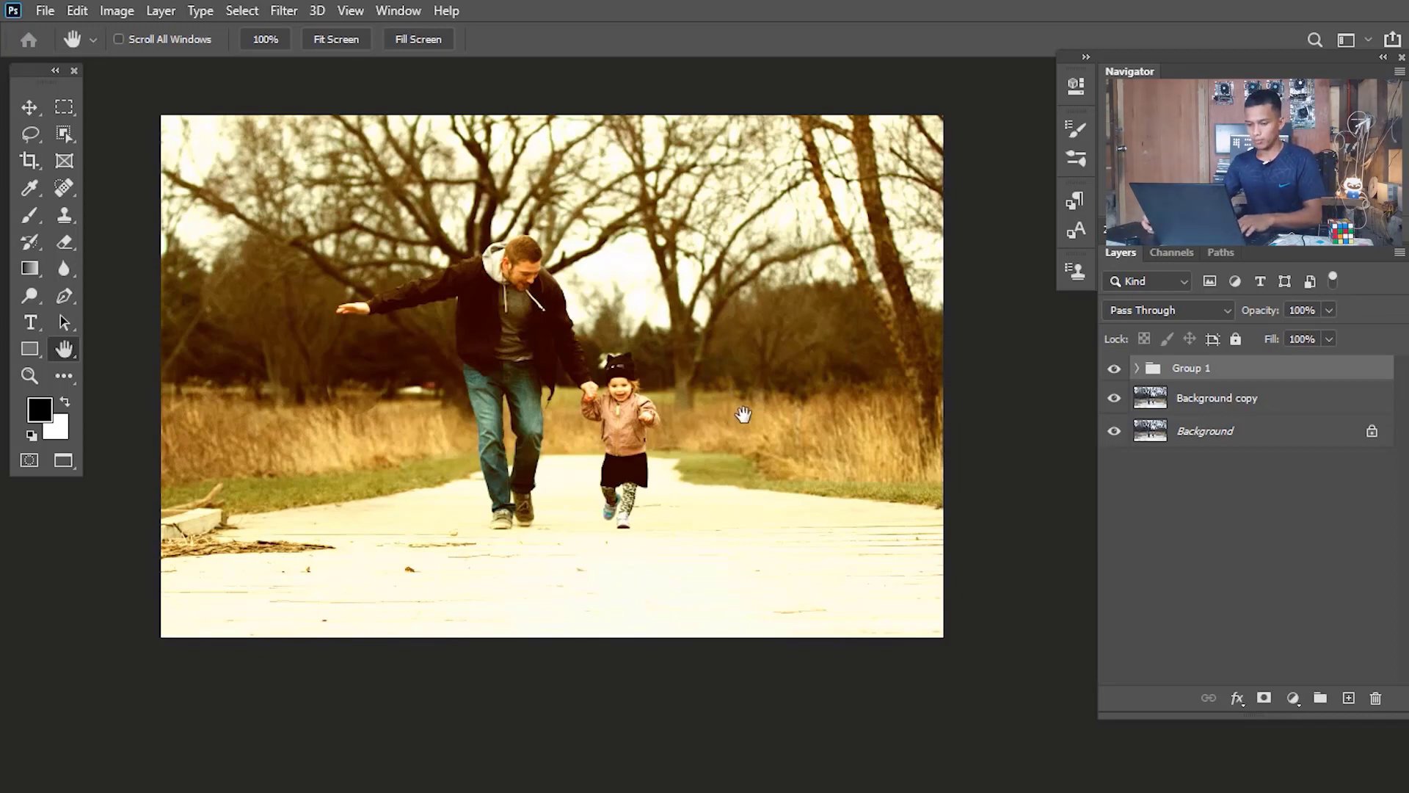
Inspect the graded photo enlarged in full screen mode, and return to the standard screen view.
key("f")
key("f")
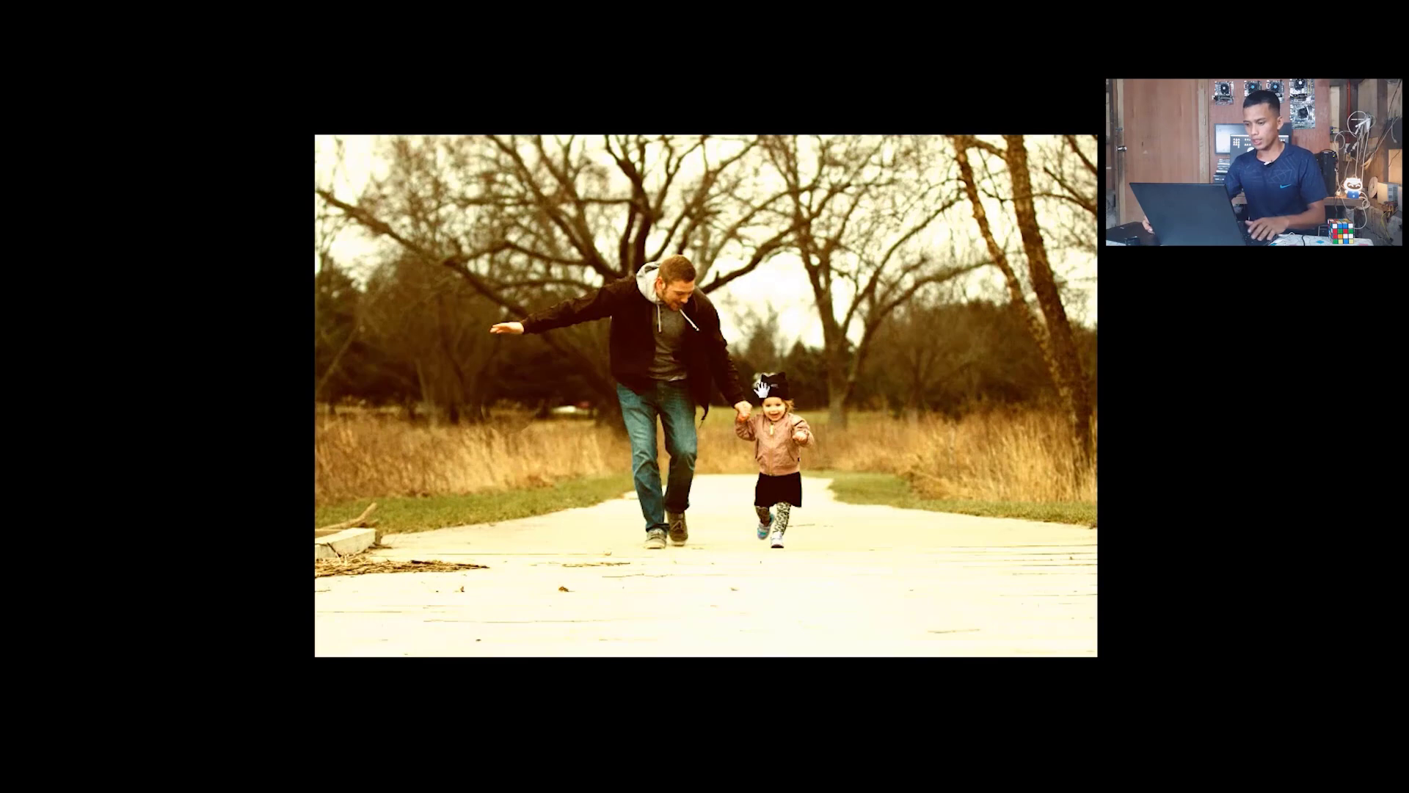
left_click_drag(764, 382, 754, 338)
scroll(733, 327, "up", 3)
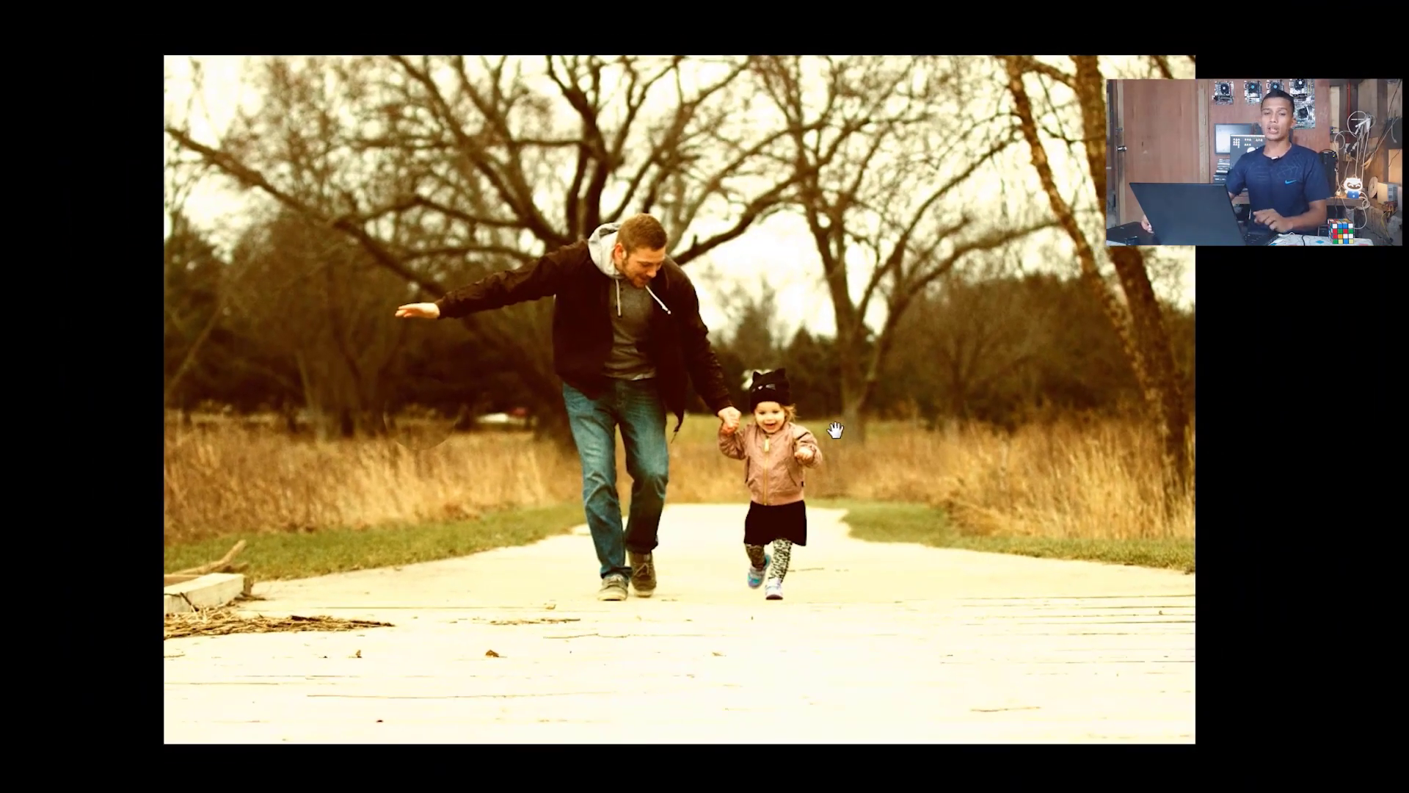
key("f")
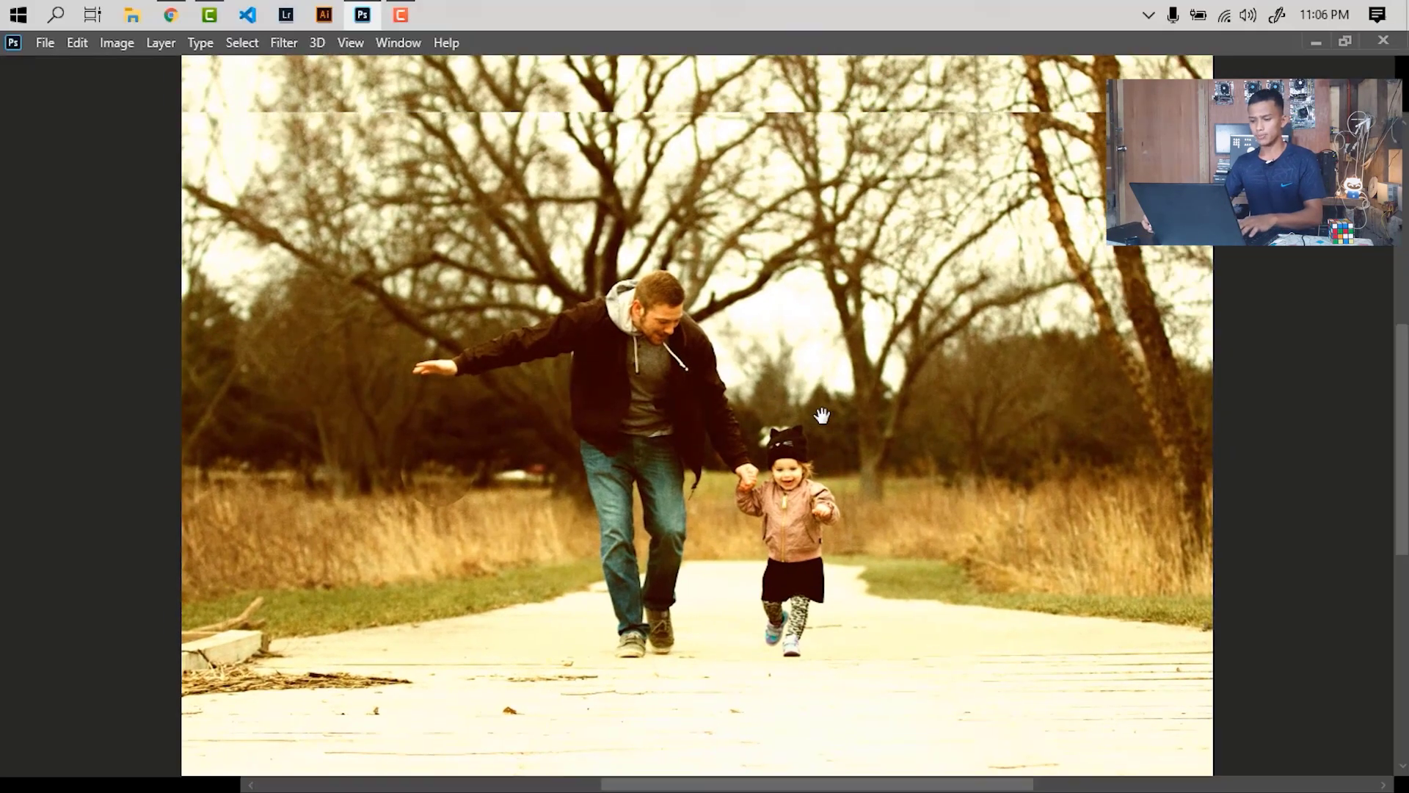
key("f")
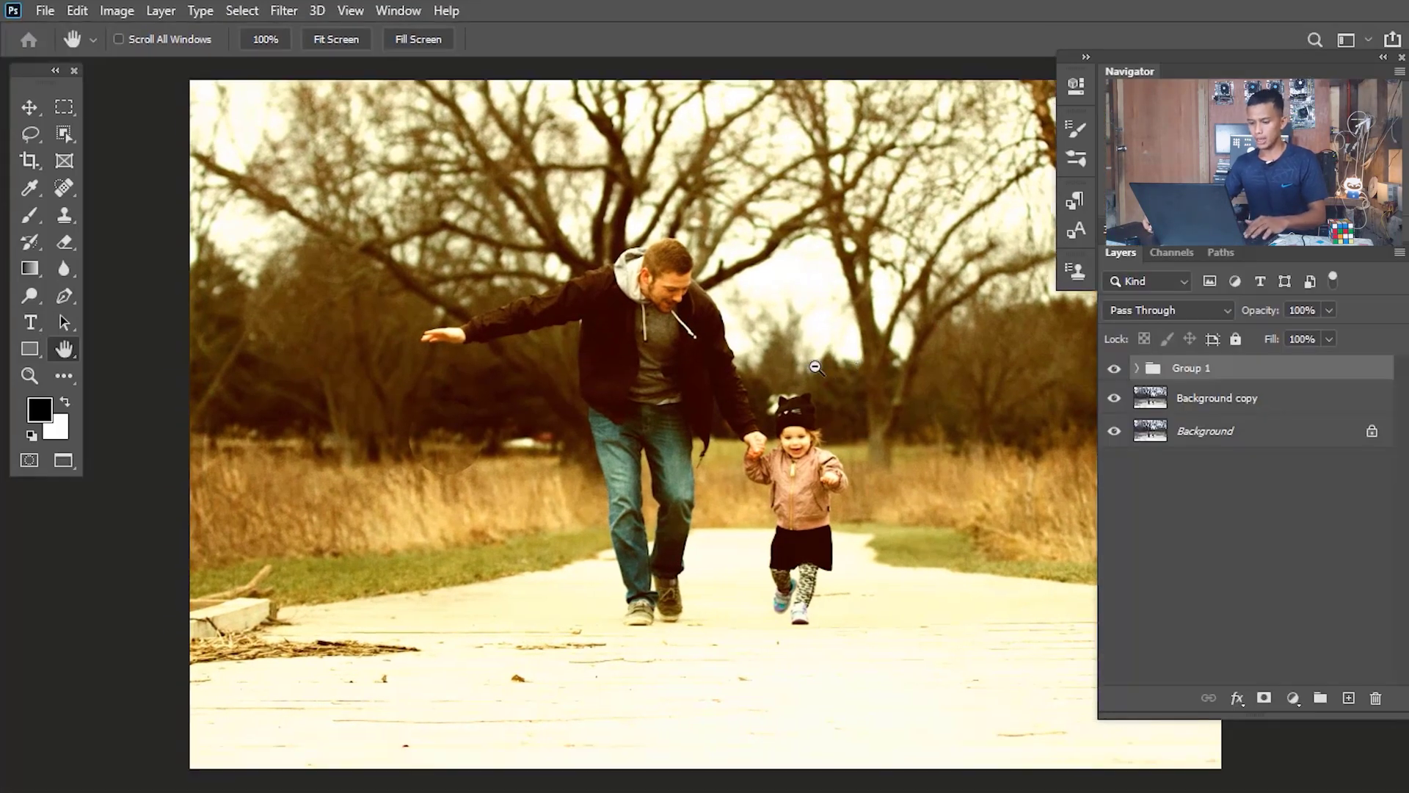
scroll(814, 366, "down", 5)
scroll(814, 366, "up", 2)
left_click_drag(814, 366, 675, 332)
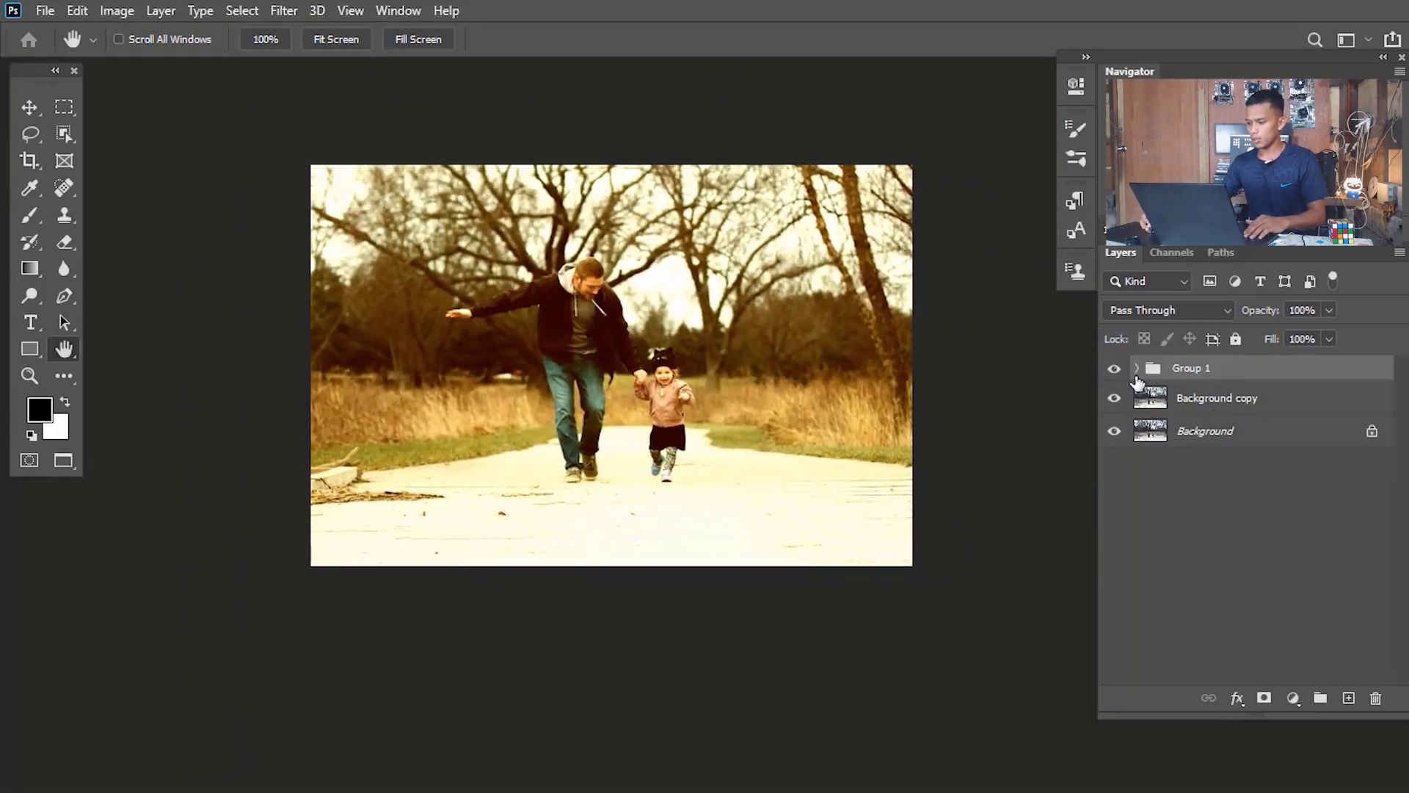
Try shifting the Shadow layer's Color Balance for Midtones toward Cyan, with Magenta–Green +31 and Yellow–Blue -36.
left_click(1137, 369)
double_click(1167, 499)
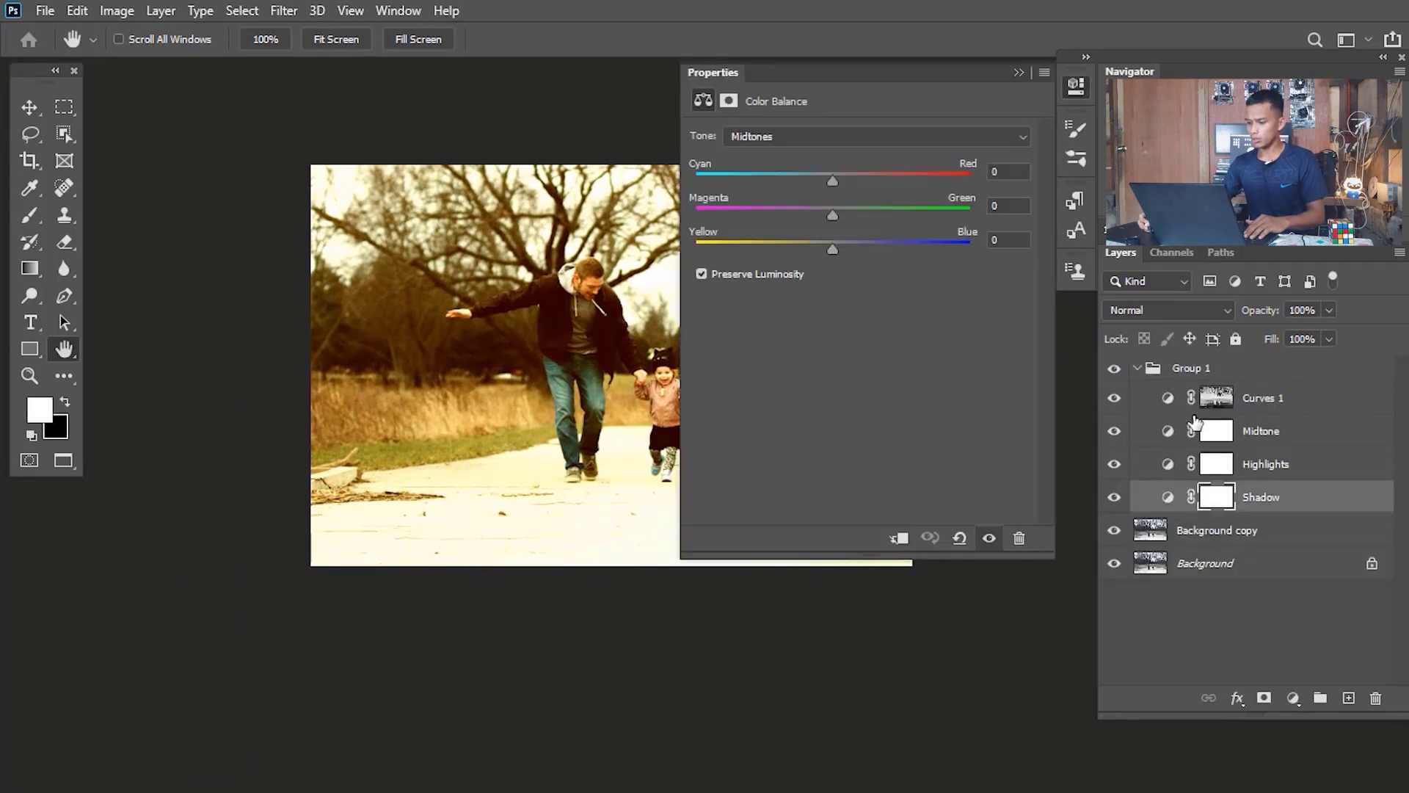
left_click_drag(603, 298, 449, 312)
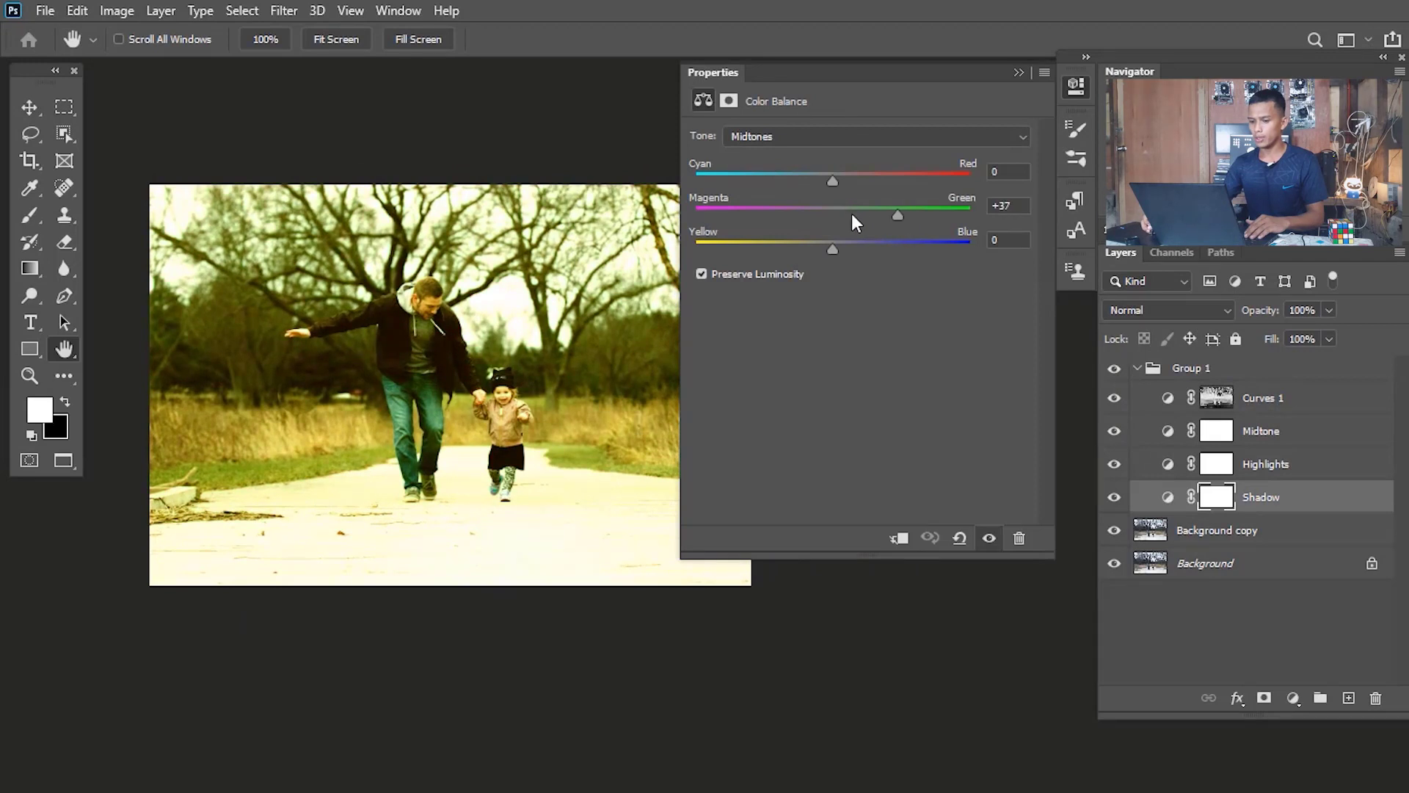
left_click_drag(898, 215, 777, 239)
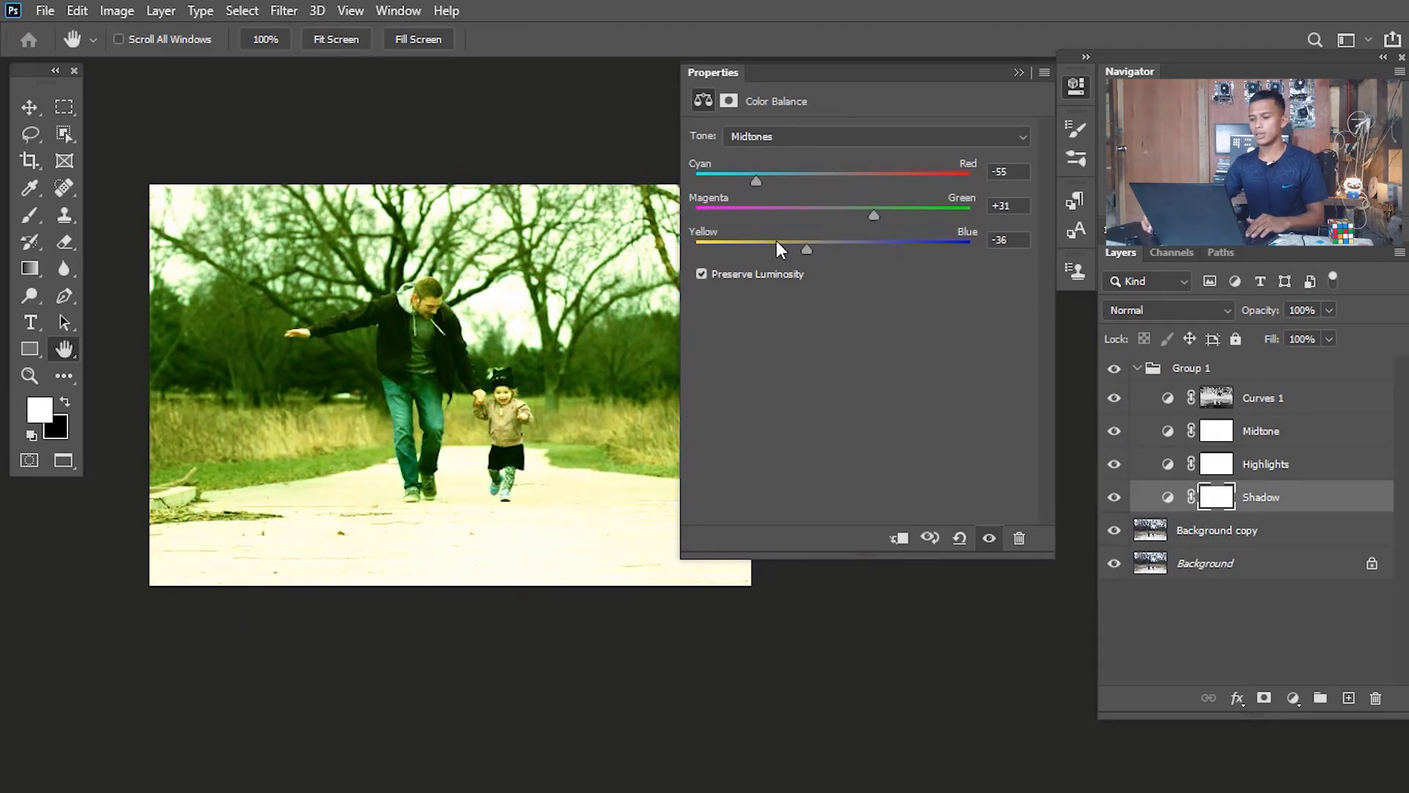
Try Cyan–Red +18, Magenta–Green +47 and Yellow–Blue -61 for the Shadows tone of the Shadow layer's Color Balance.
left_click(844, 138)
left_click(788, 168)
left_click(808, 140)
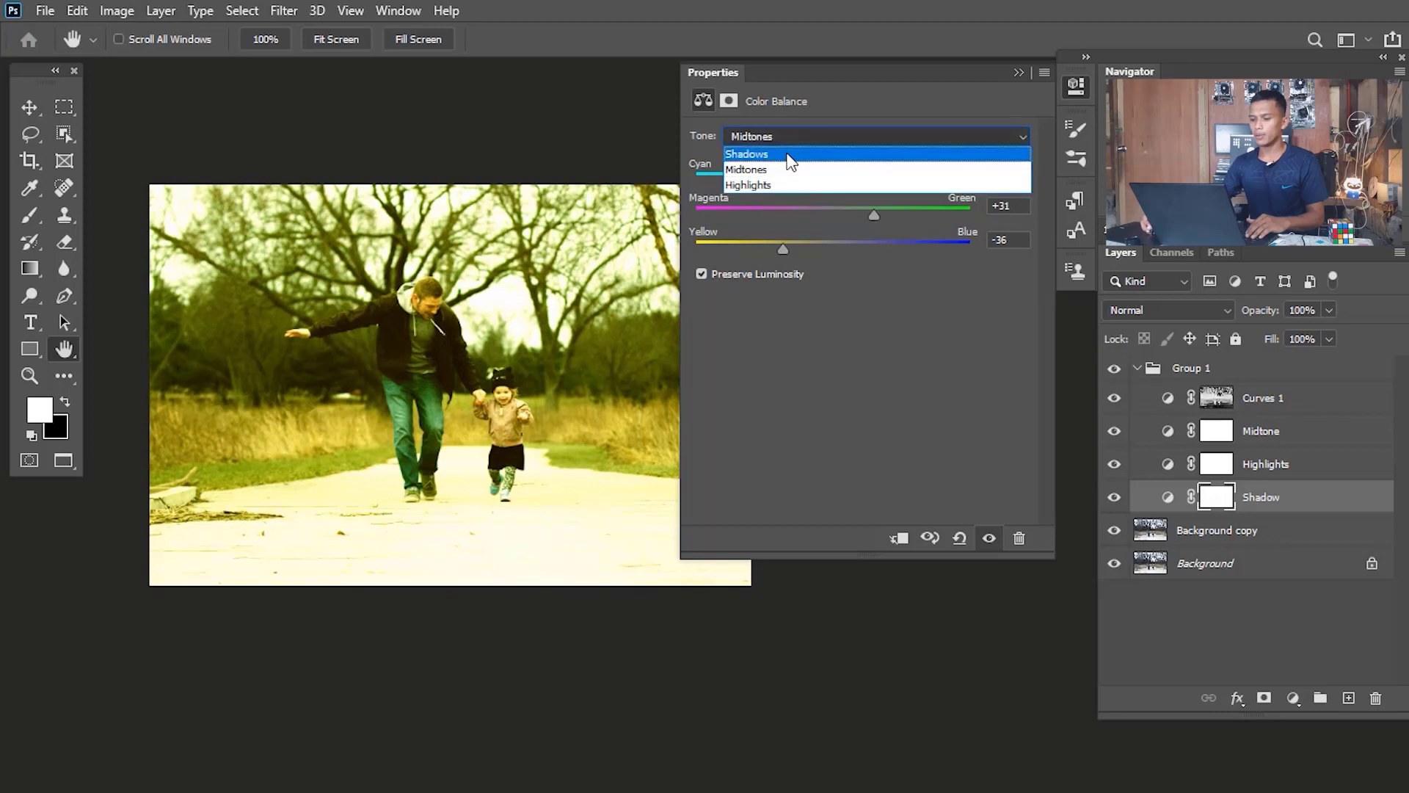
left_click(789, 156)
left_click_drag(846, 213, 895, 213)
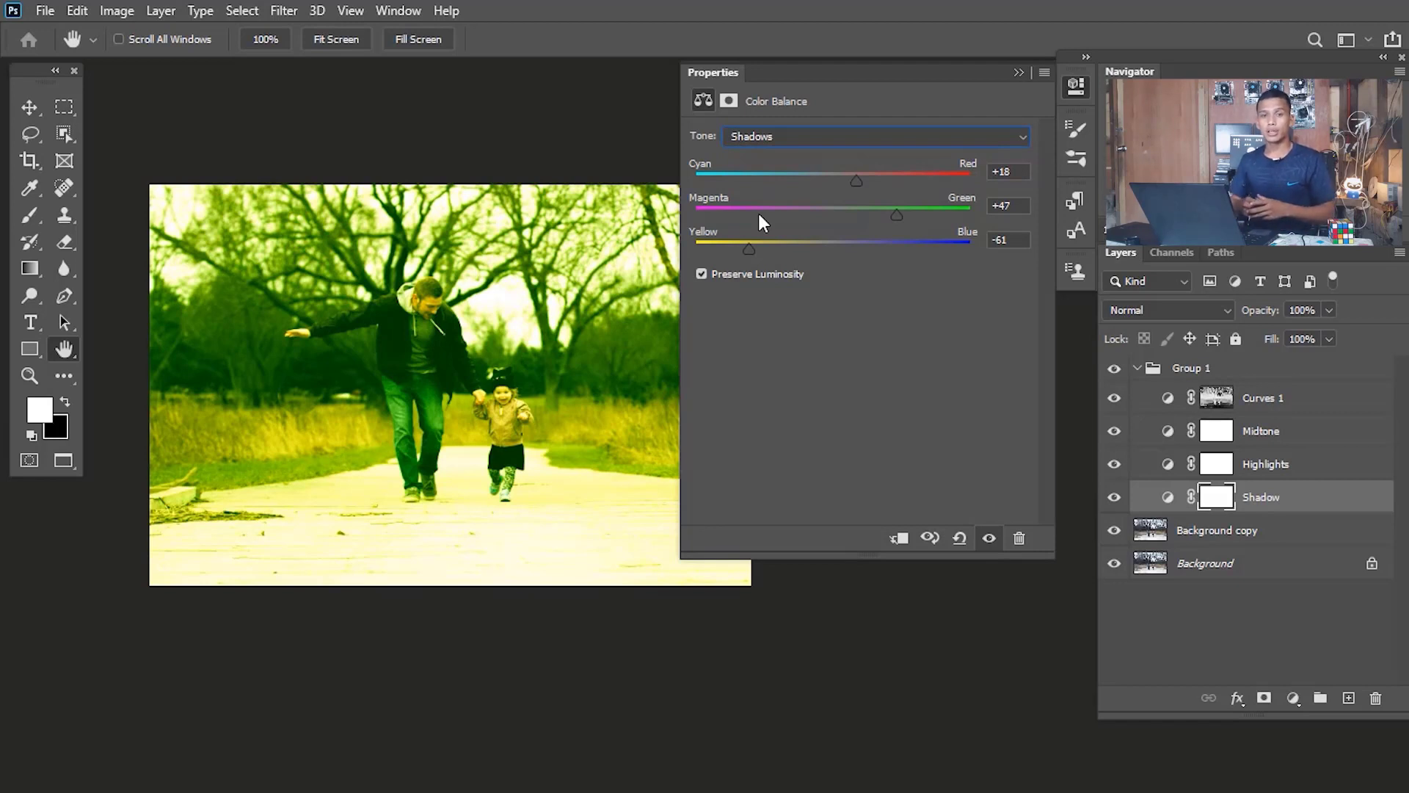
left_click(1018, 73)
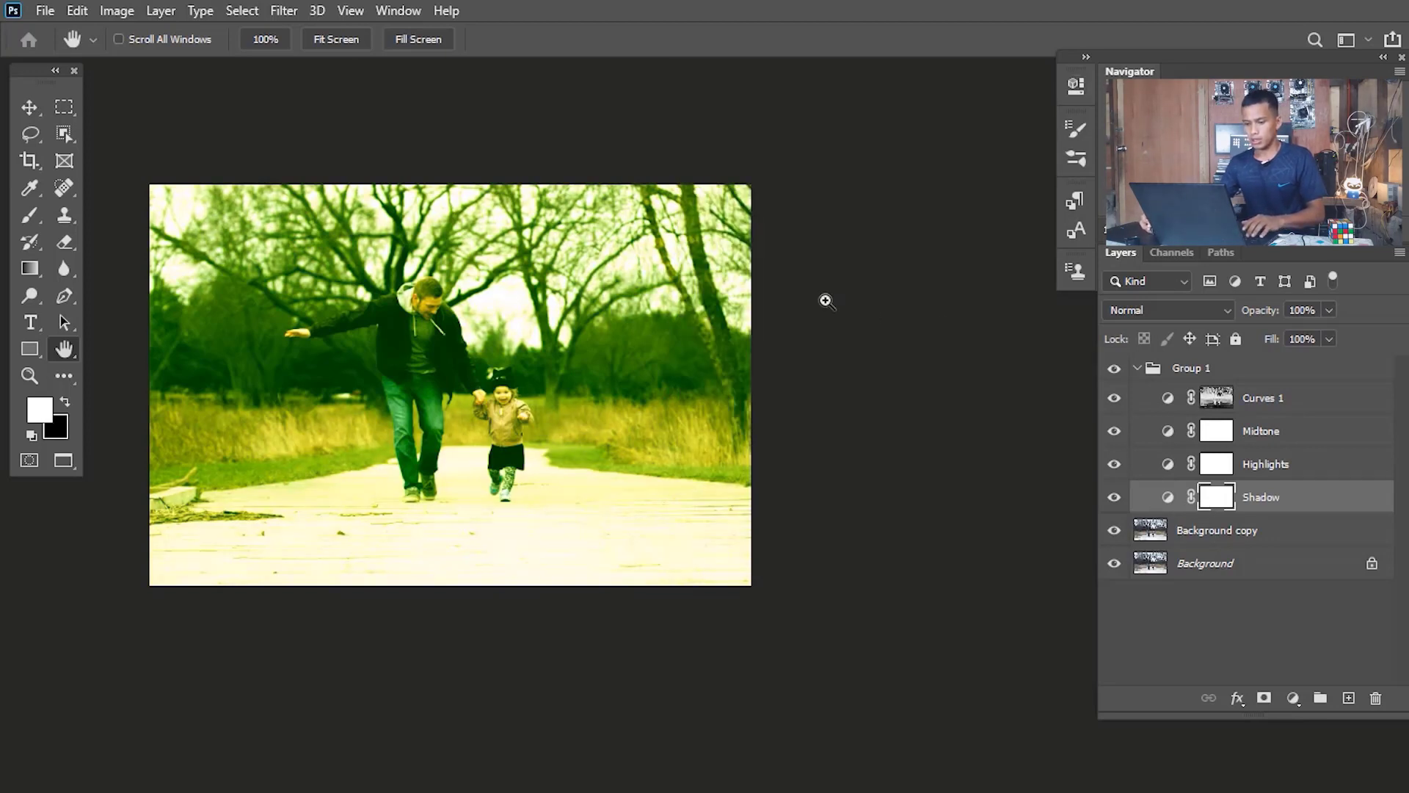
Undo the trial Color Balance changes on the Shadow layer and collapse Group 1.
key("ctrl+z")
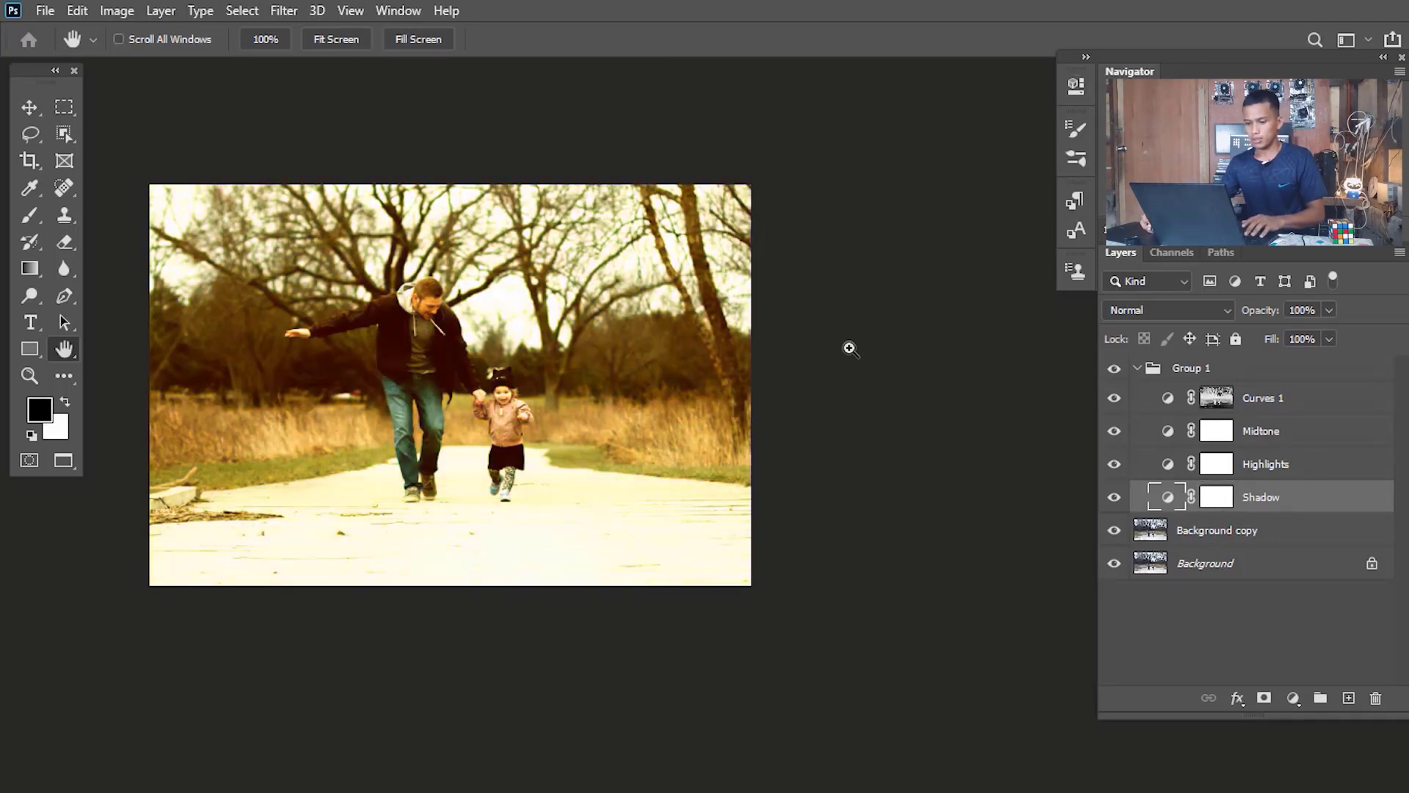
left_click(1137, 367)
left_click_drag(542, 396, 716, 397)
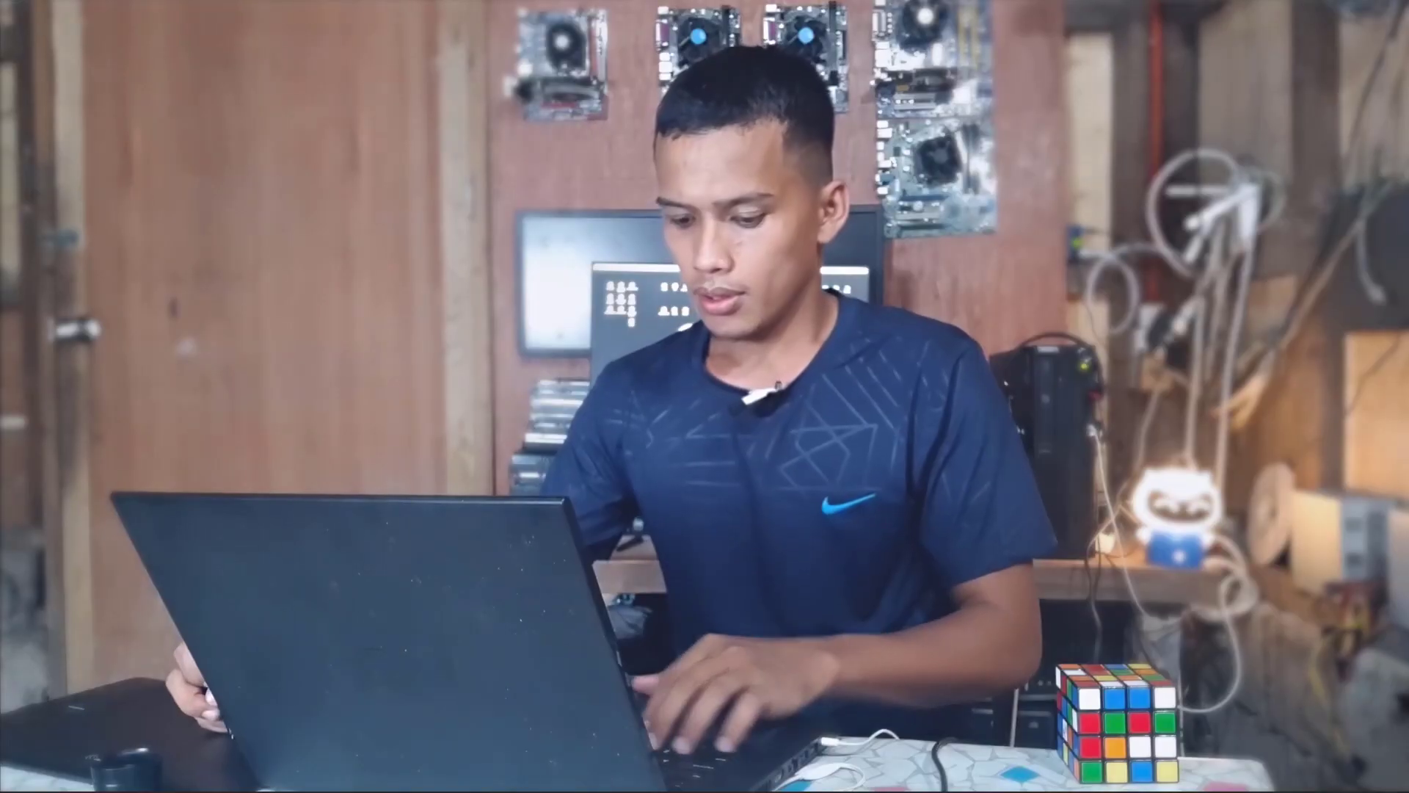